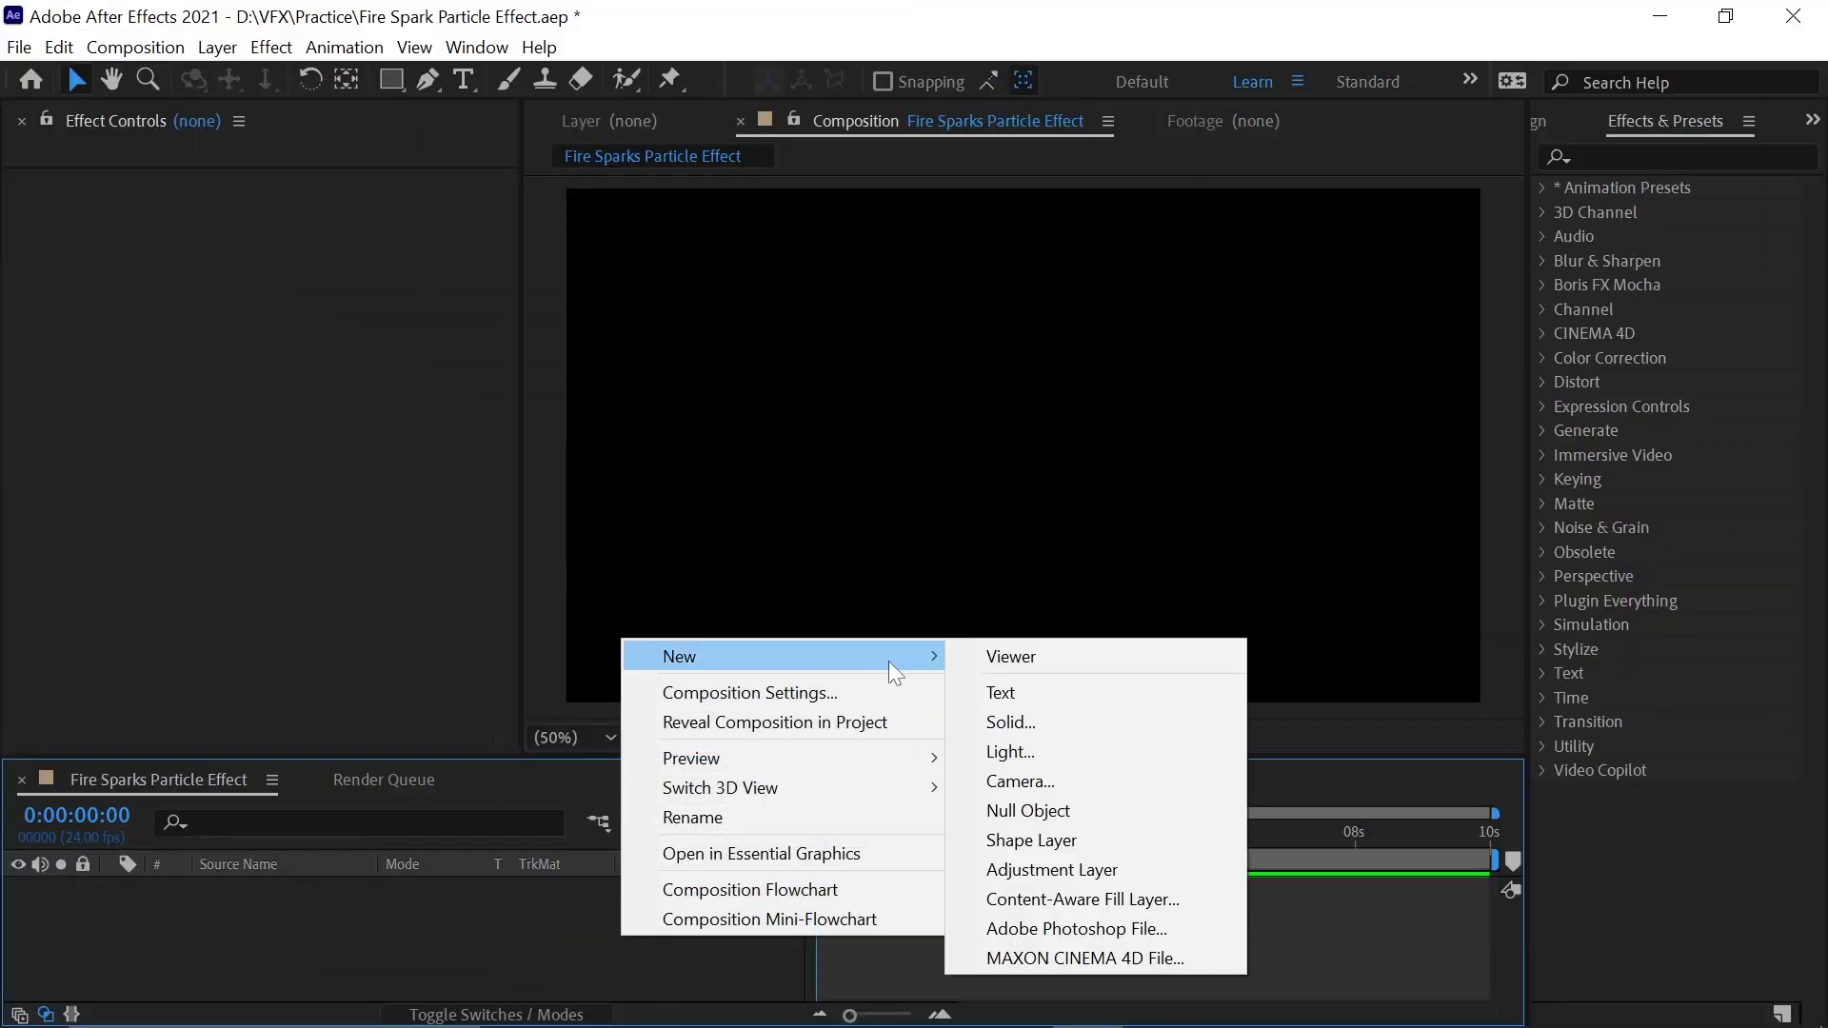
Create a new solid layer named 'Particles'
left_click(992, 720)
type("Particles")
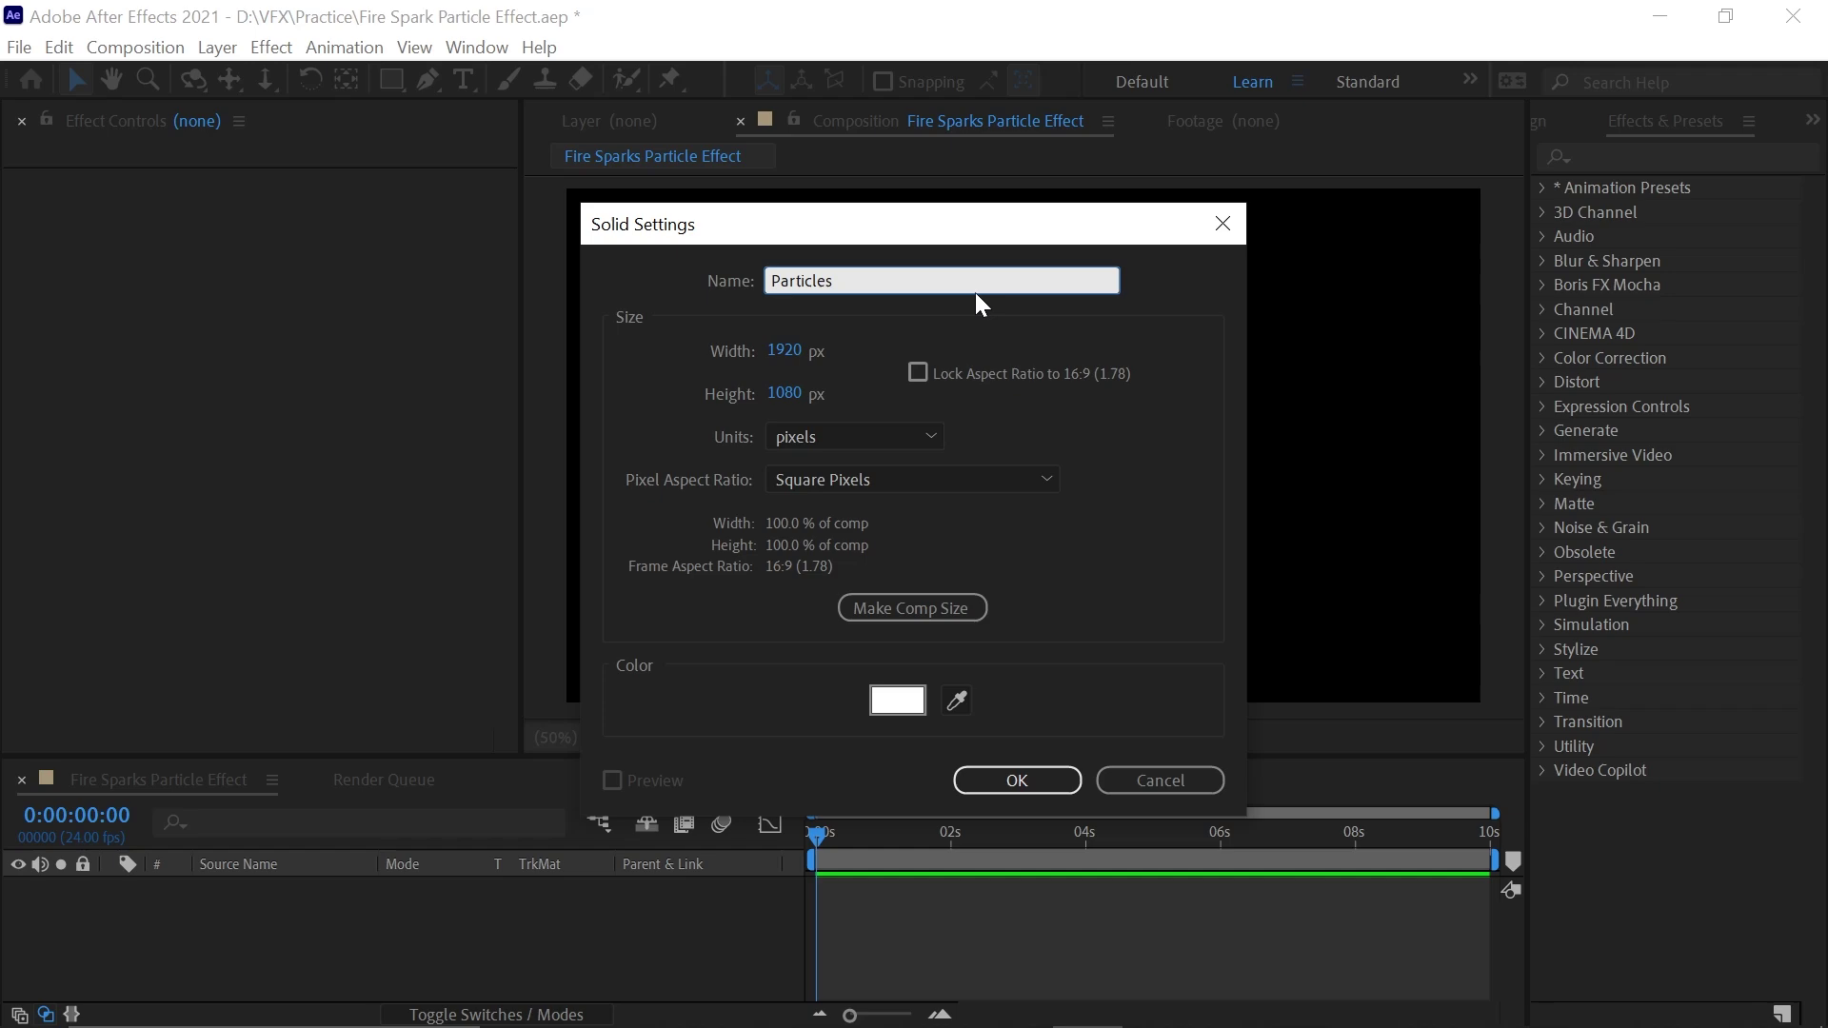
left_click(1041, 780)
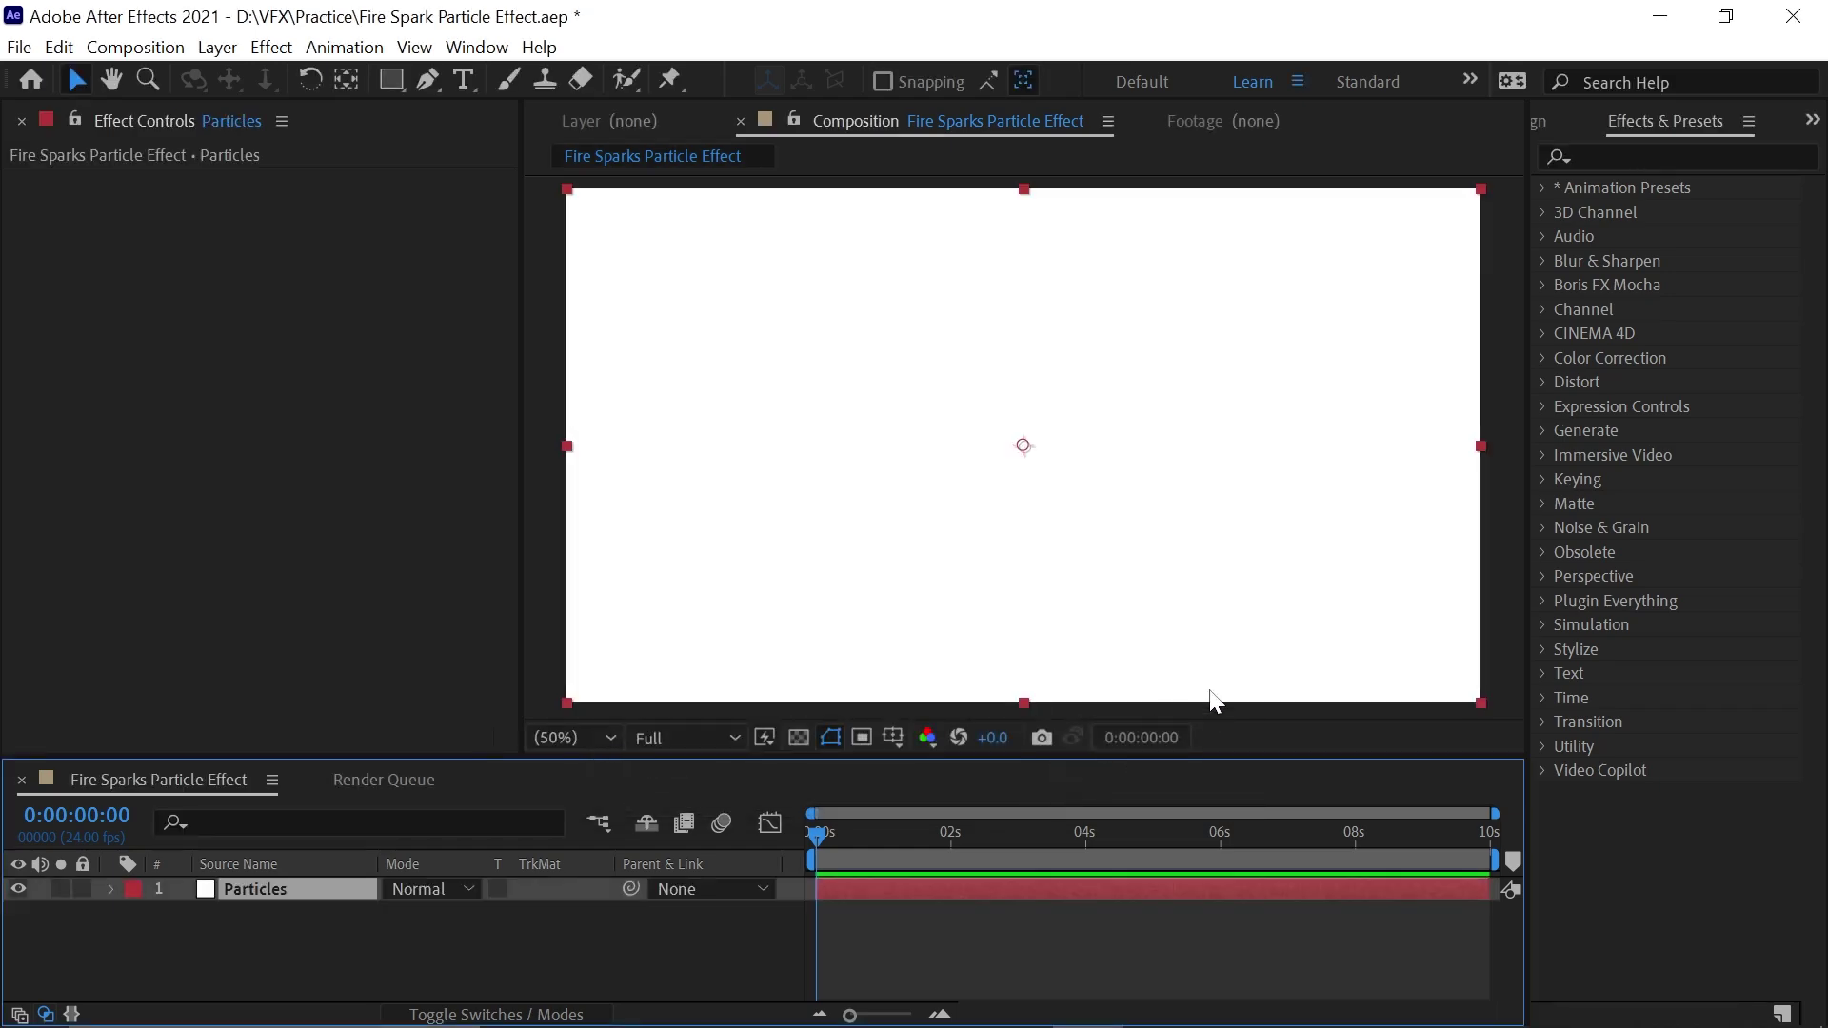
Apply CC Particle World to the Particles layer and scrub ahead to see the sparks
left_click(1609, 156)
type("cc Particle World")
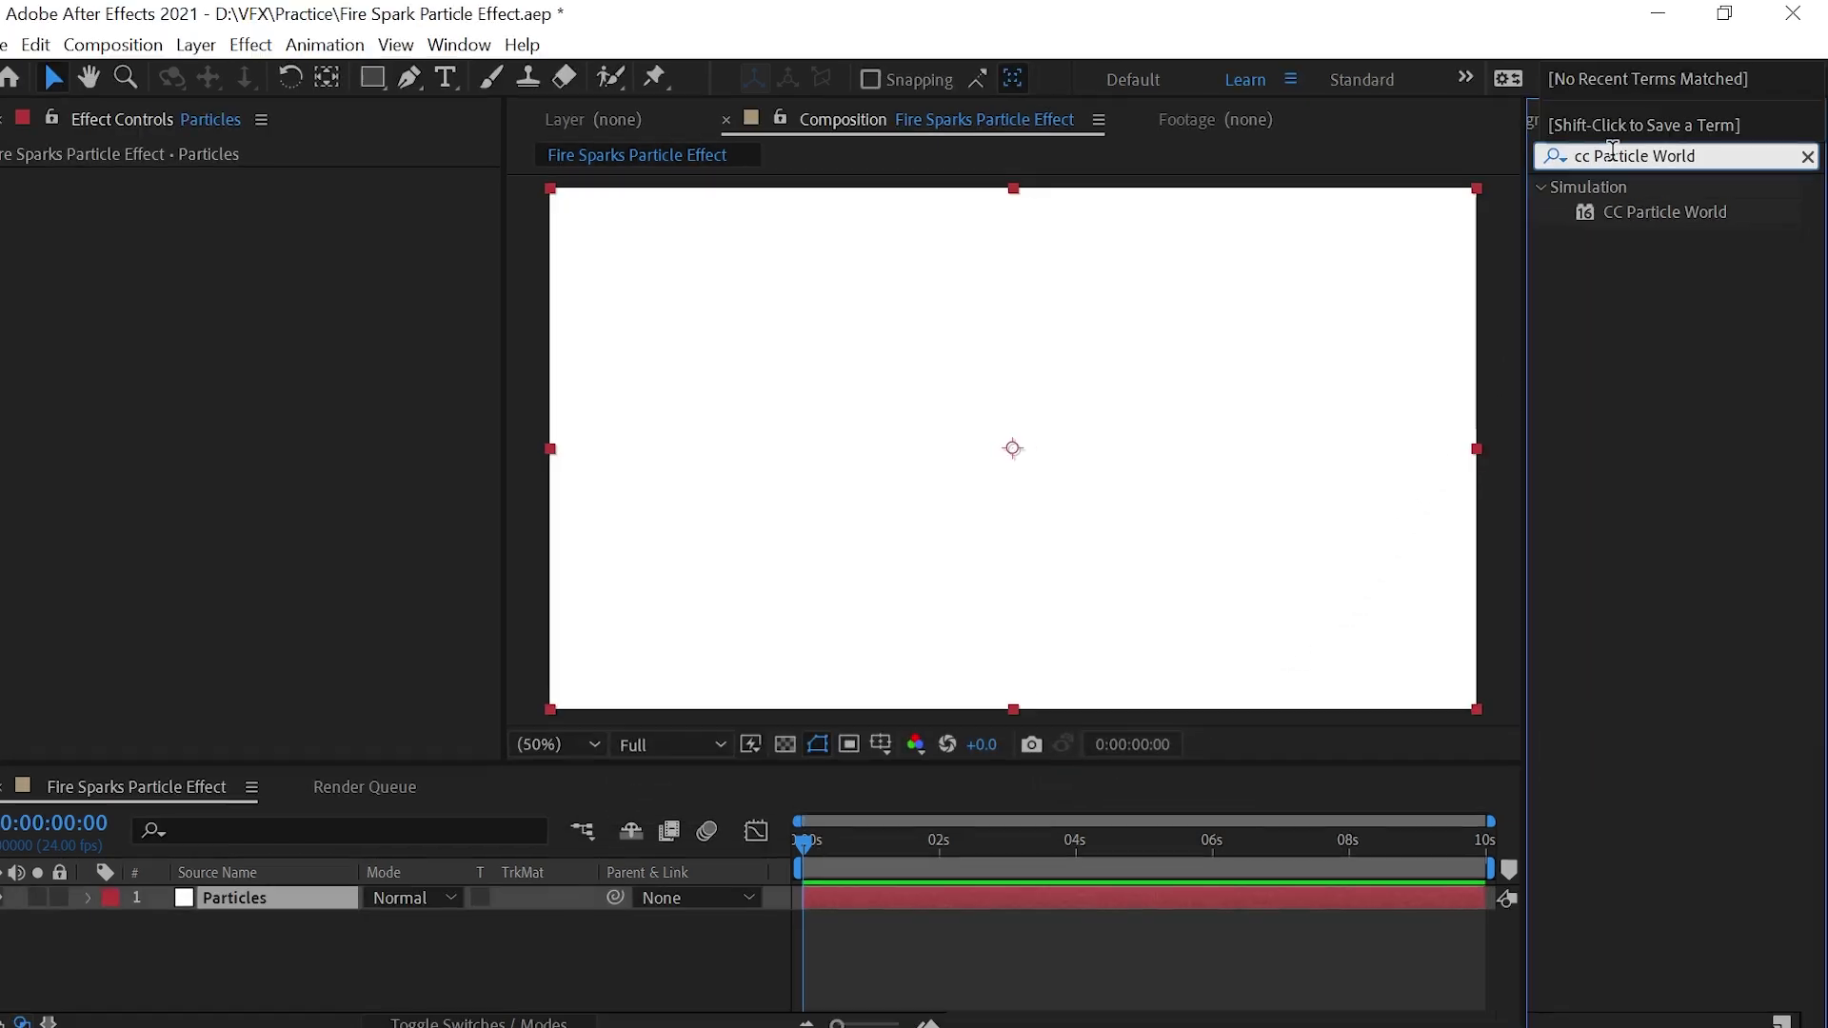
left_click(1630, 208)
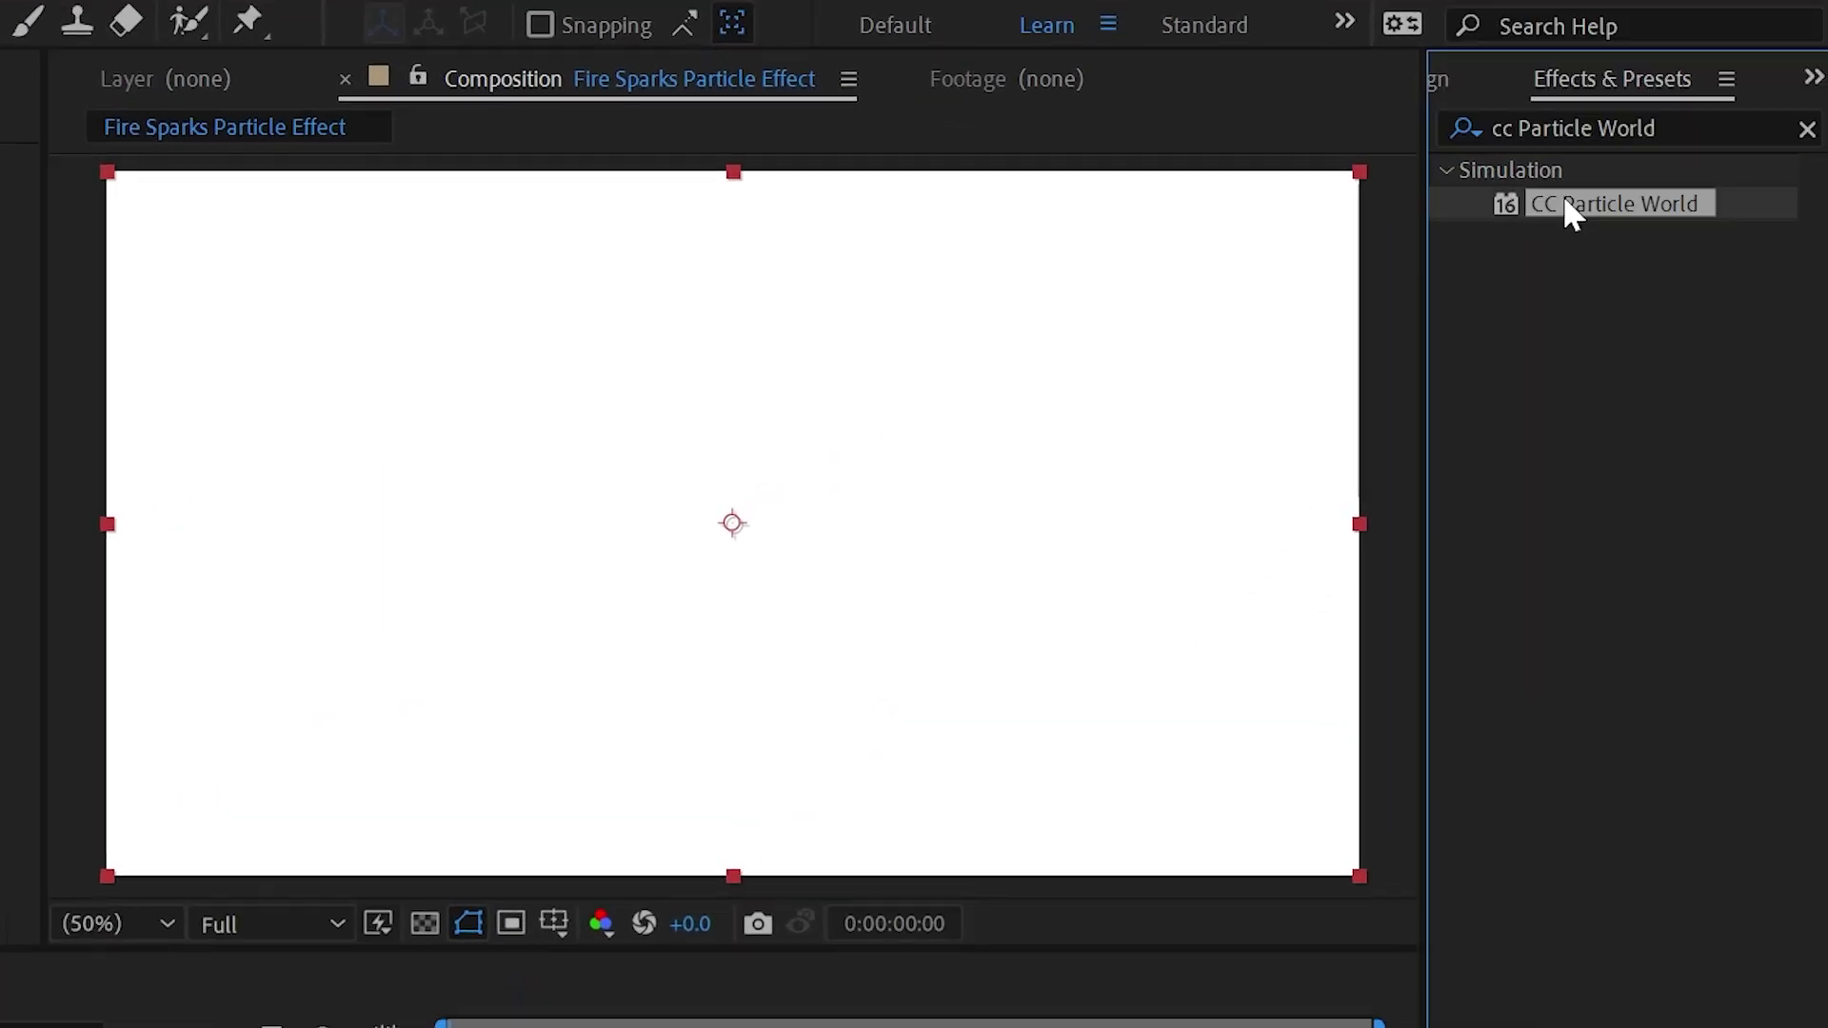
left_click_drag(1571, 205, 438, 836)
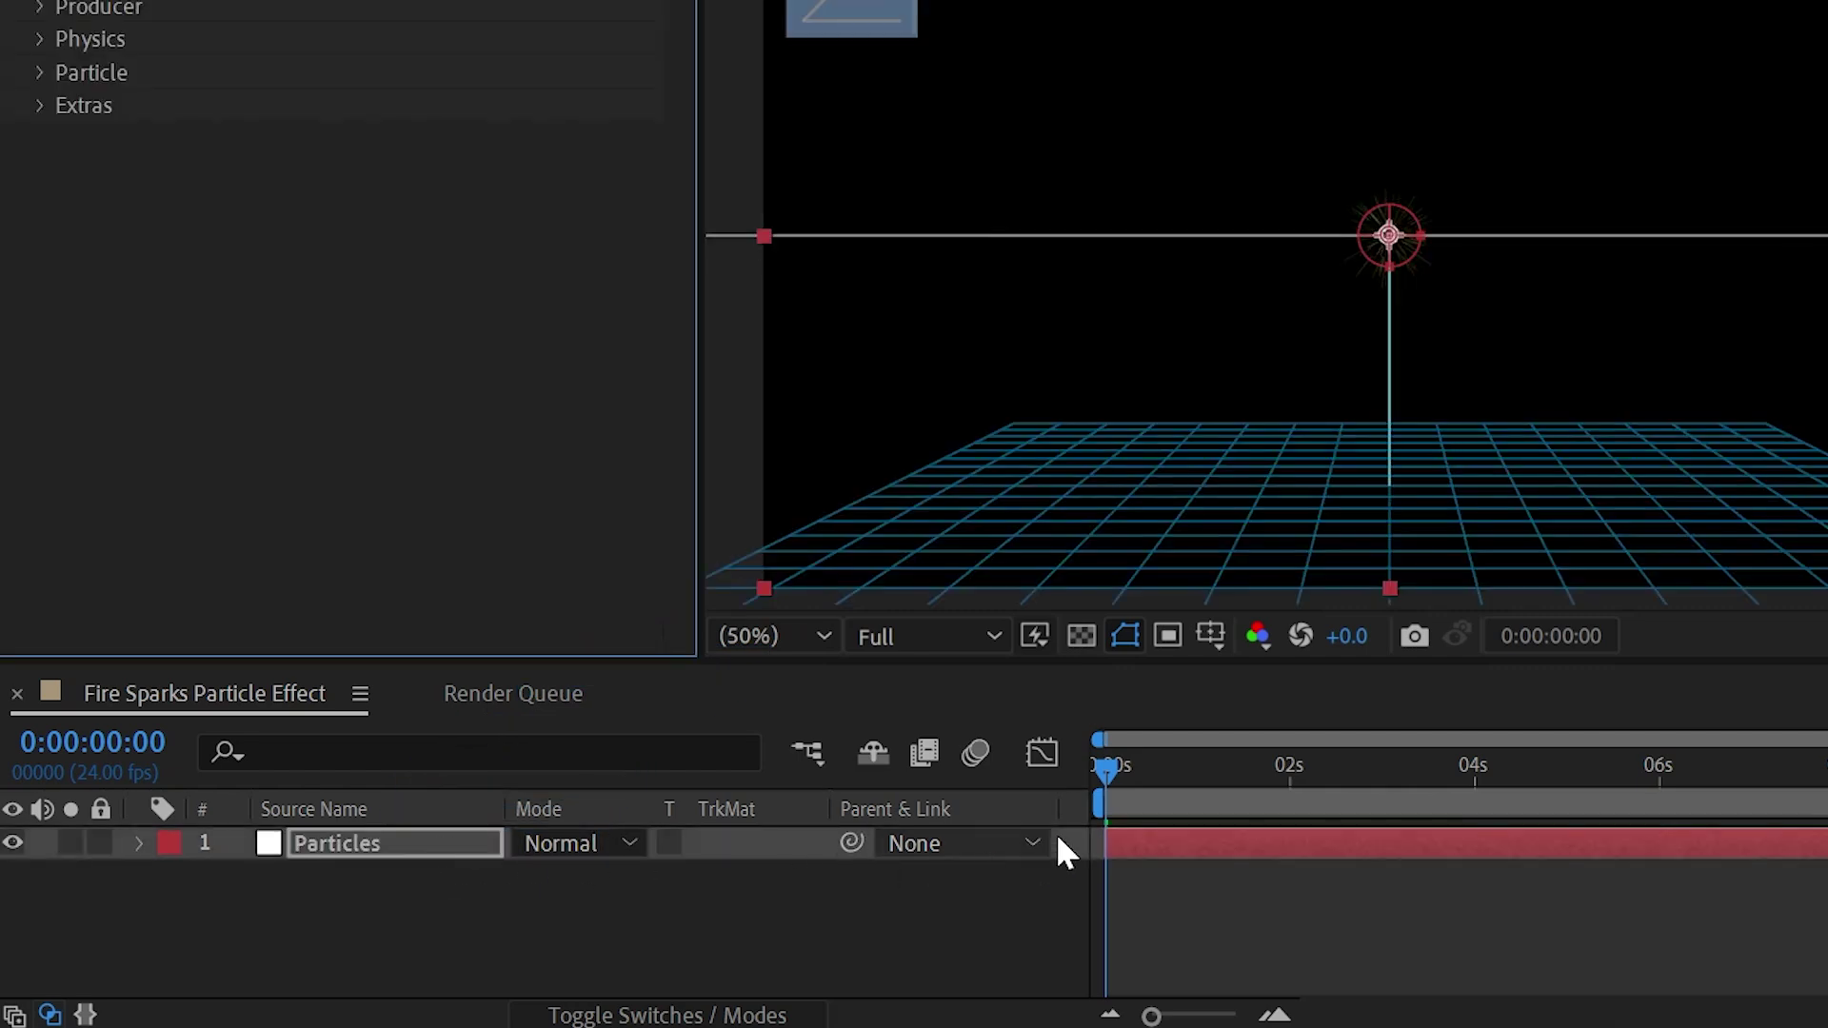
left_click_drag(1106, 770, 1177, 779)
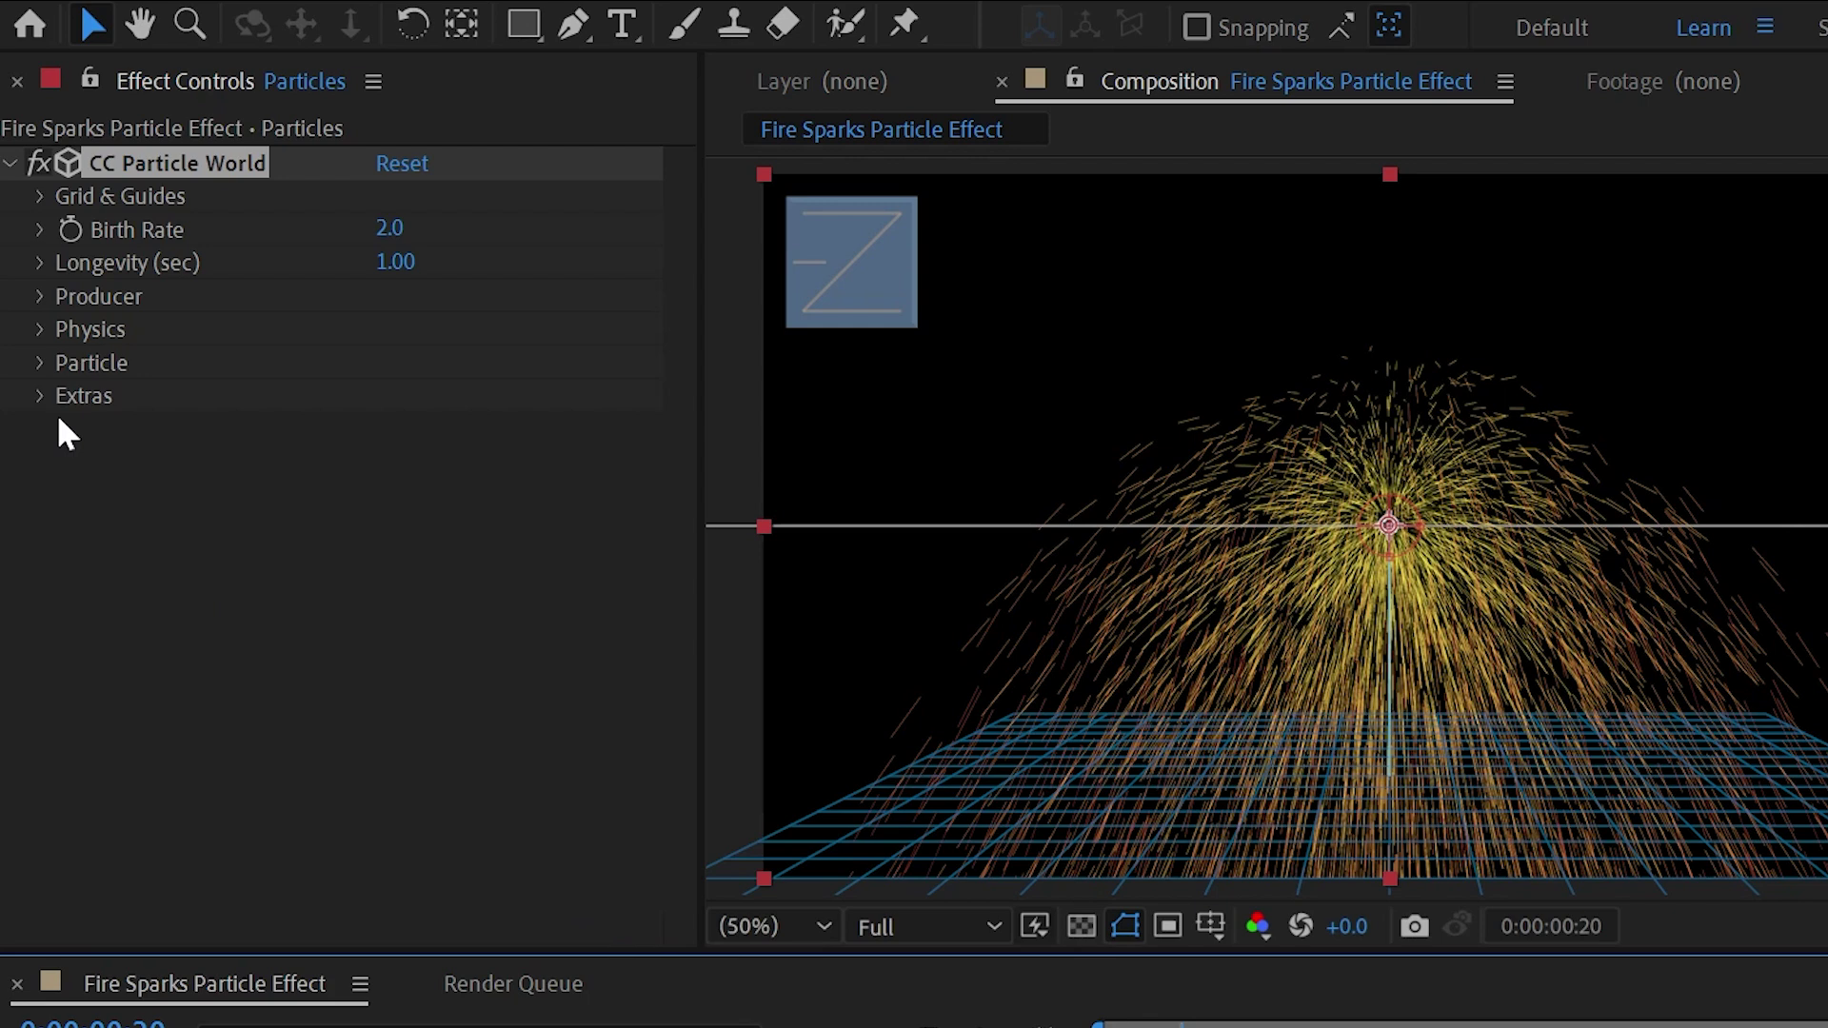
Set CC Particle World's Particle Type to Shaded Sphere with an orange Birth Color
left_click(40, 362)
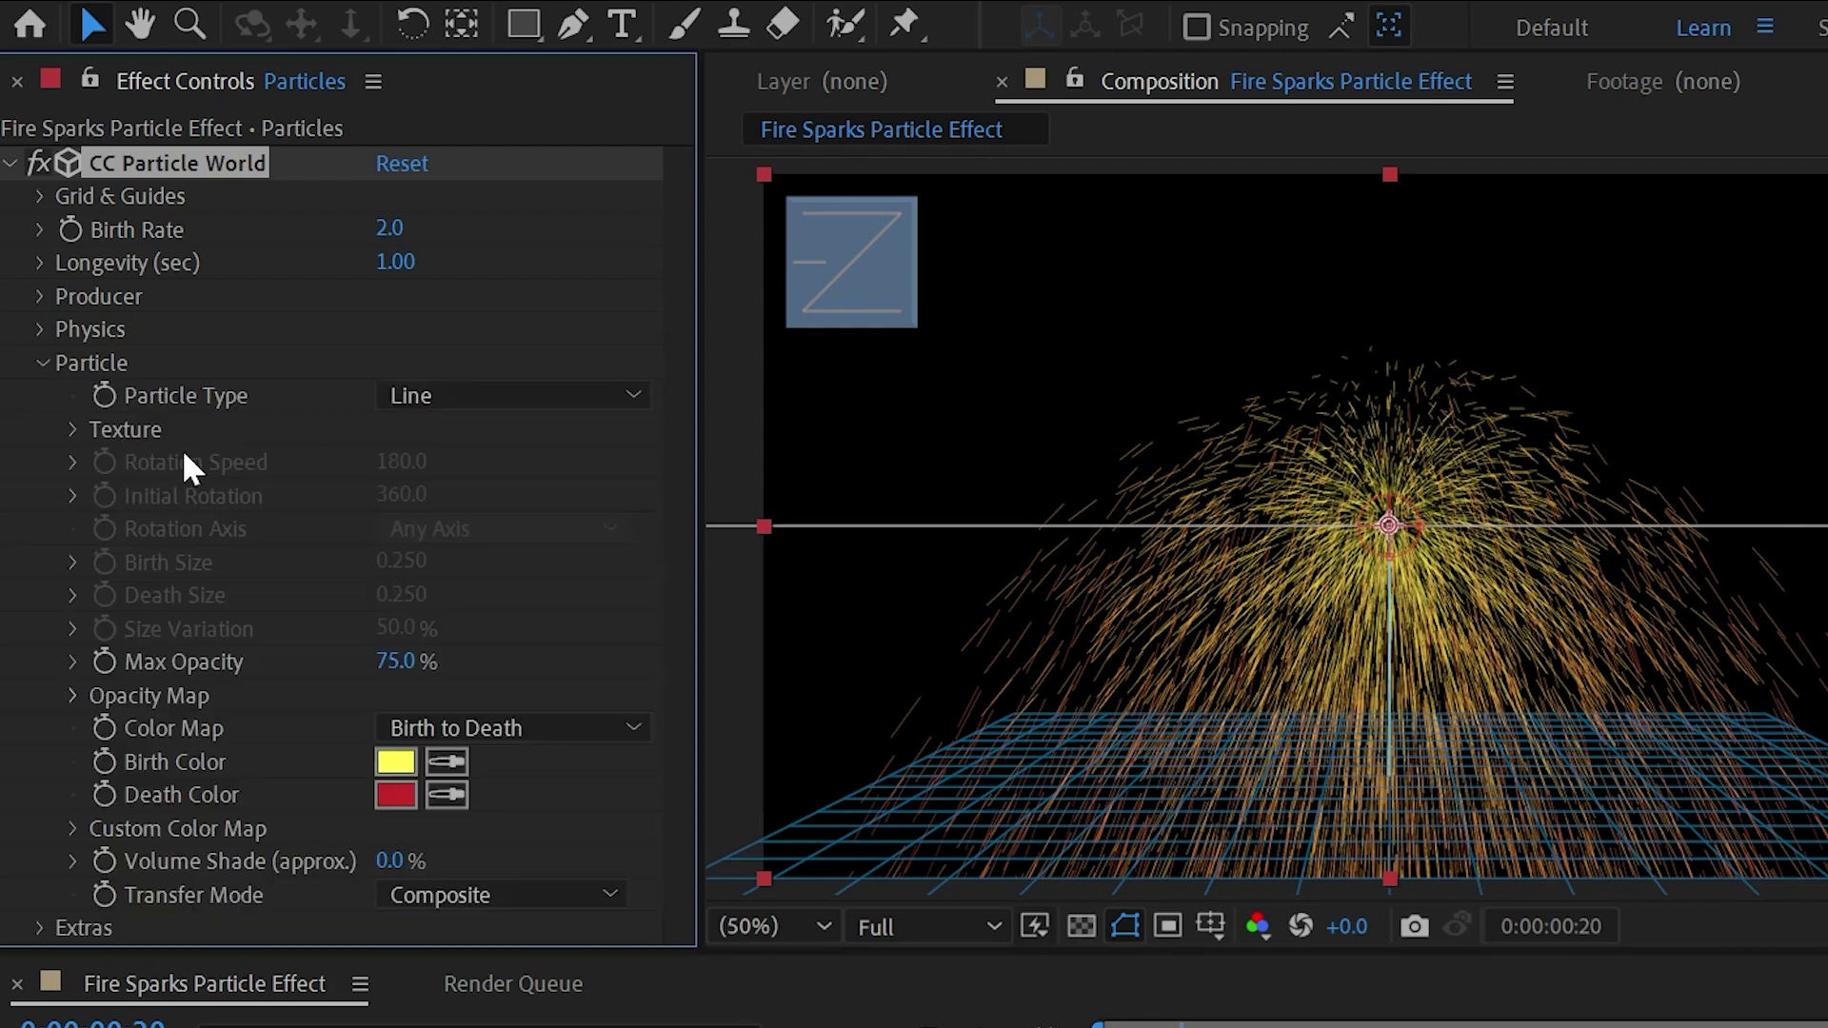
left_click(463, 400)
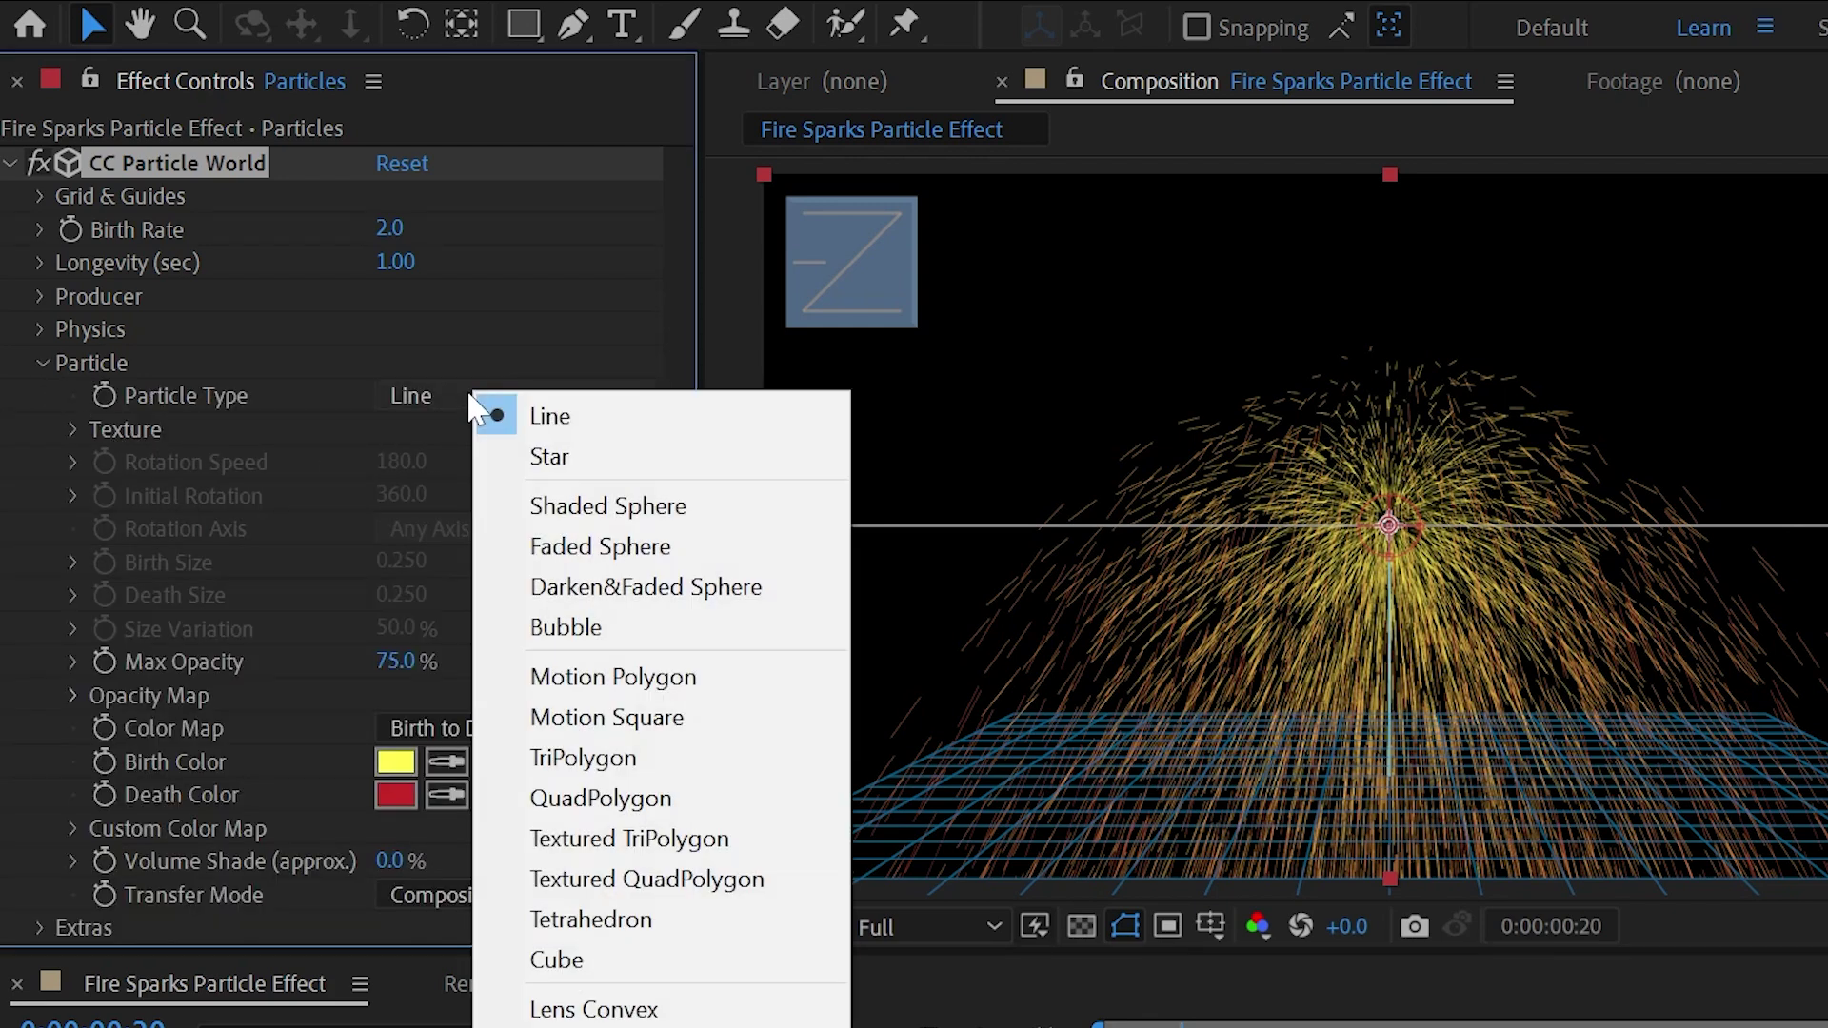
left_click(545, 505)
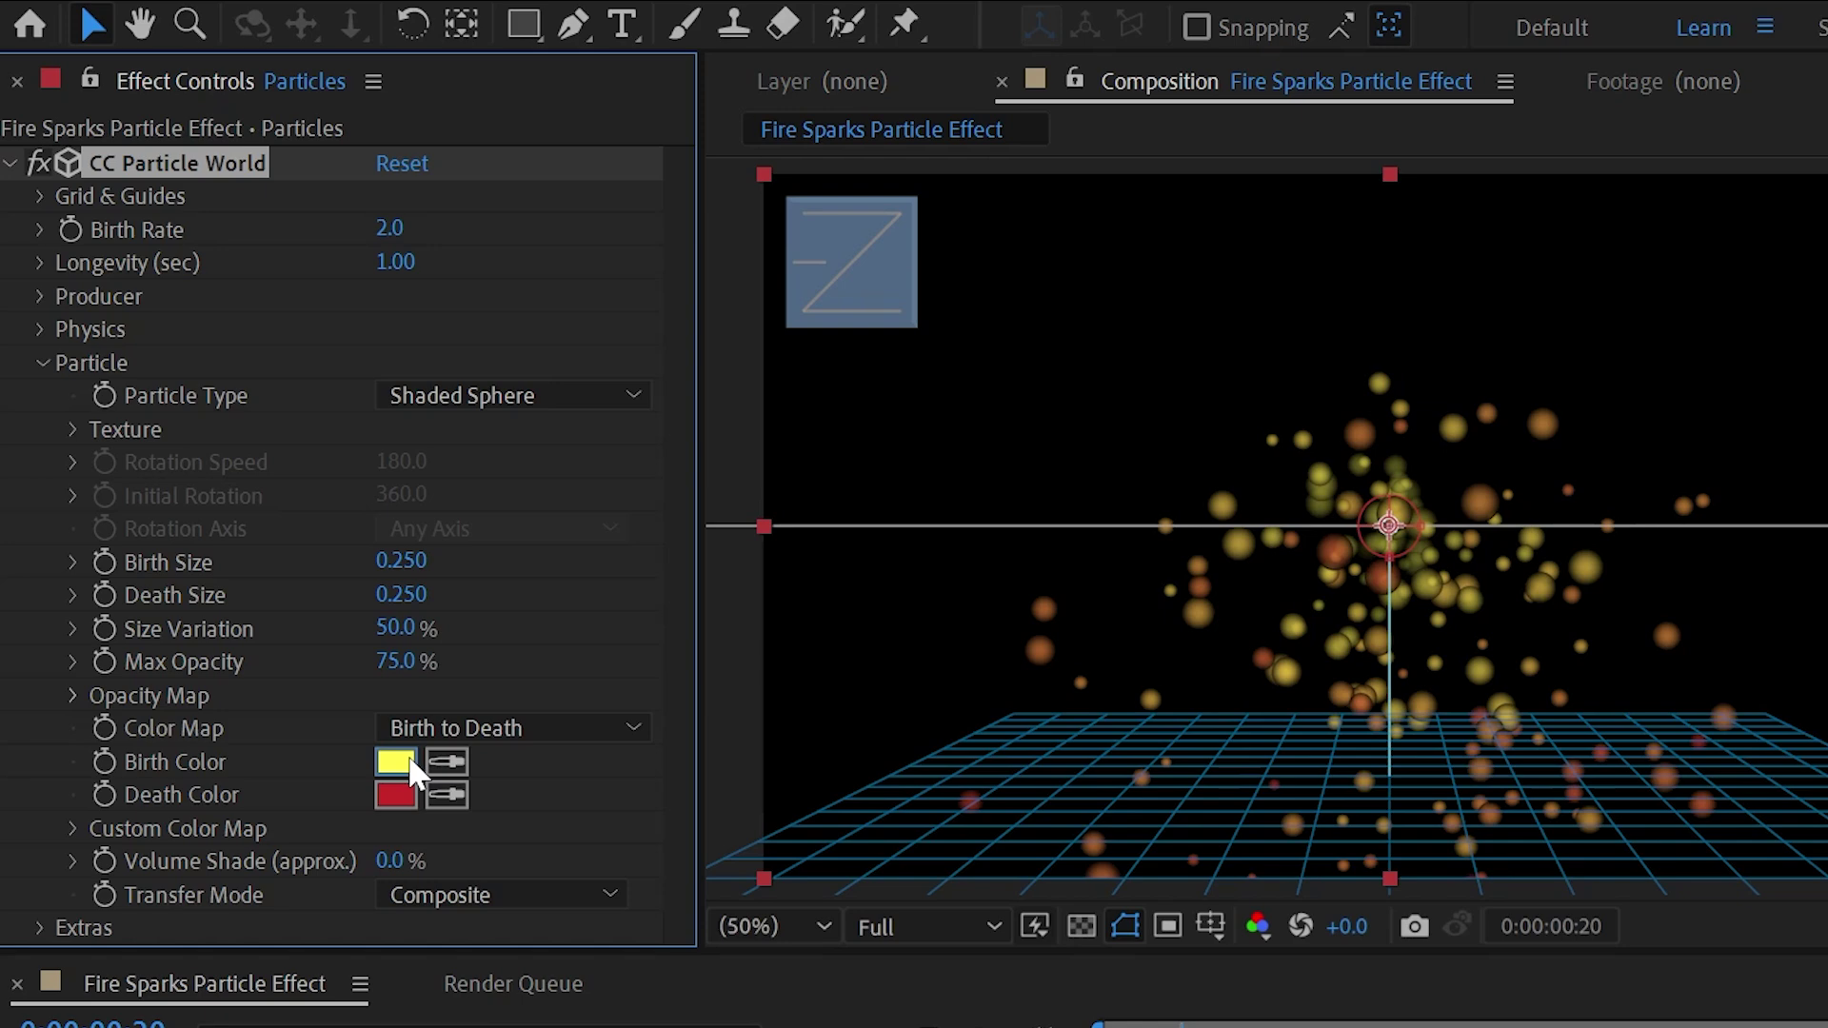
left_click(395, 762)
left_click_drag(805, 398, 818, 393)
left_click(1585, 401)
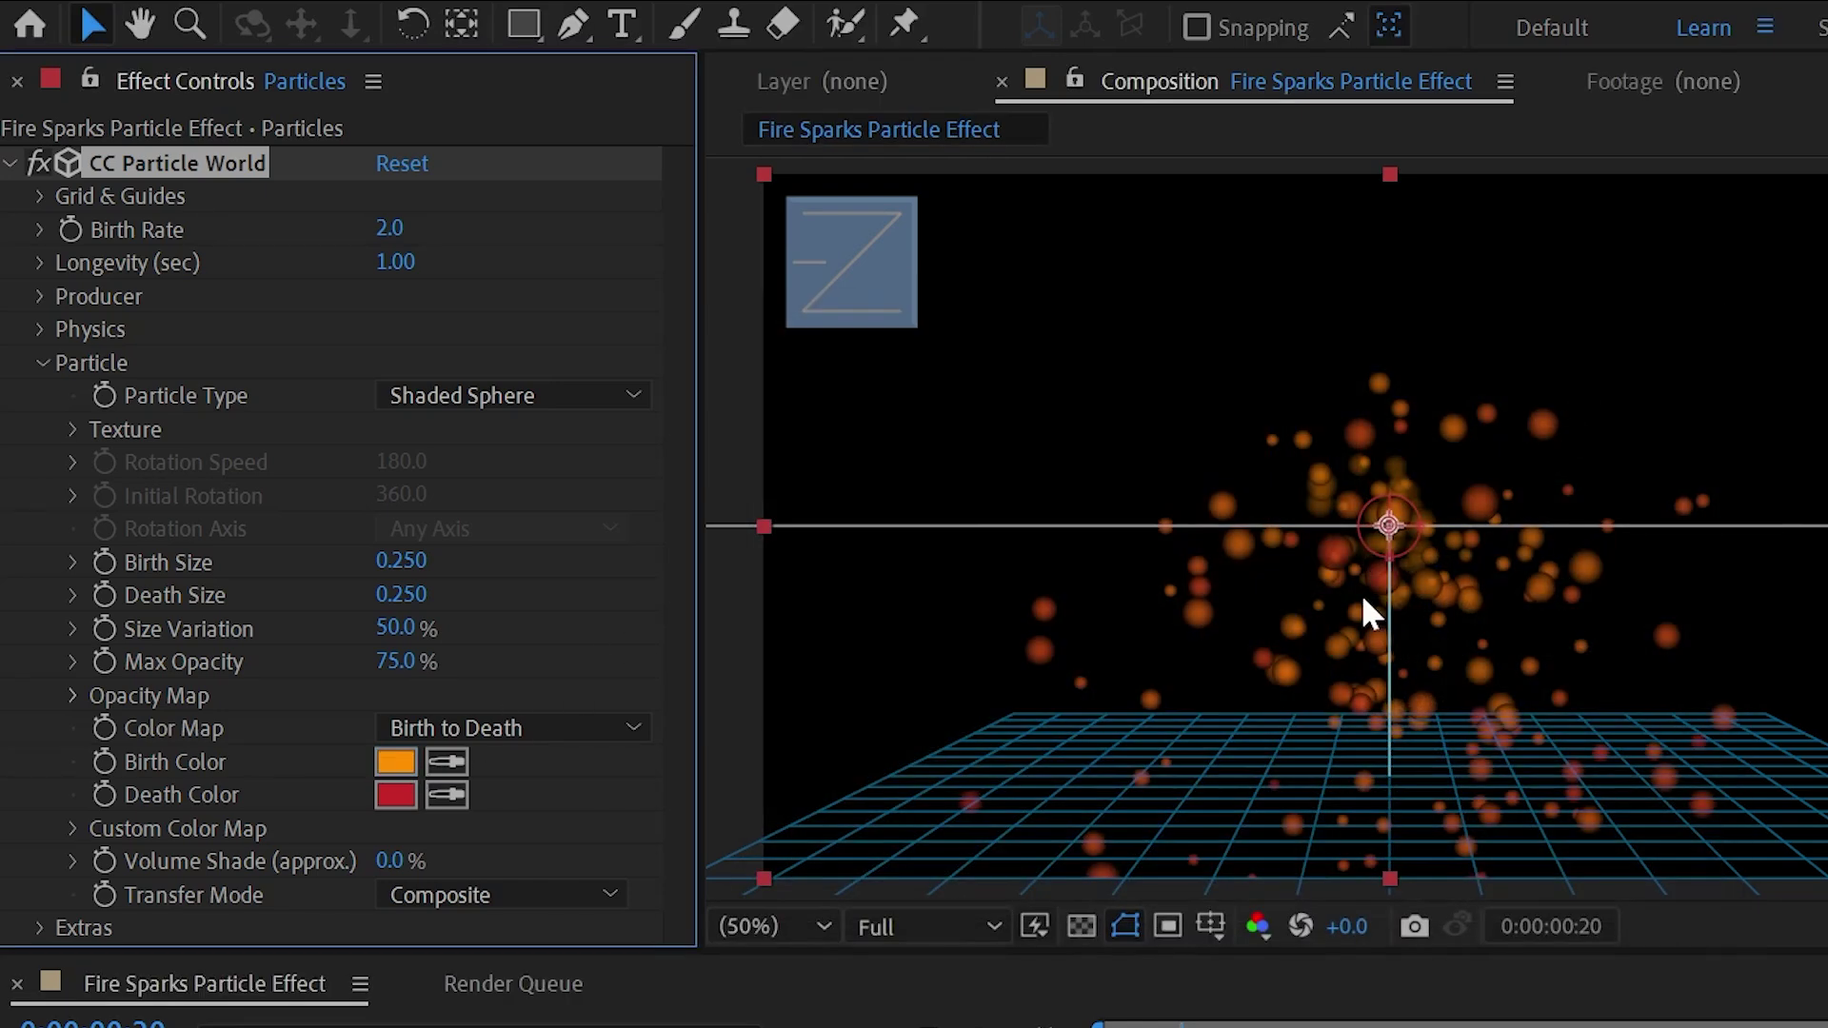
Set the Death Color to a darker orange based on the birth colour
left_click(459, 788)
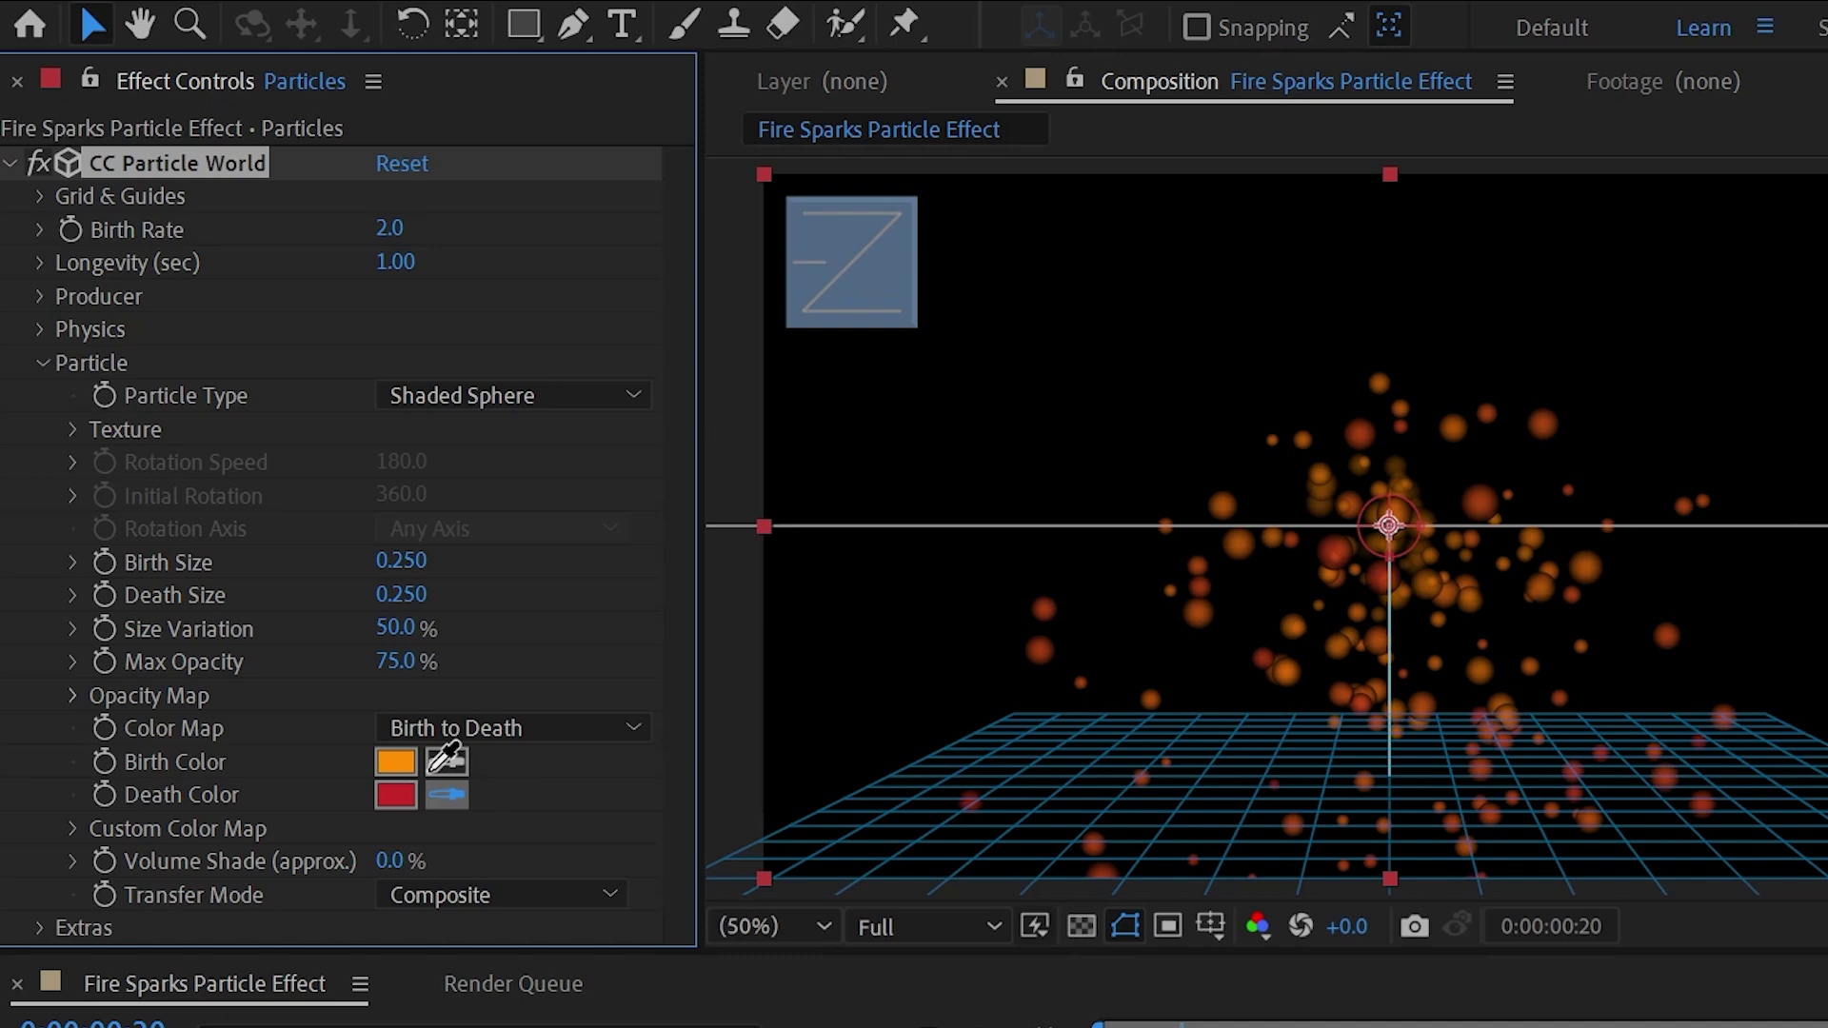
left_click(405, 767)
left_click(407, 790)
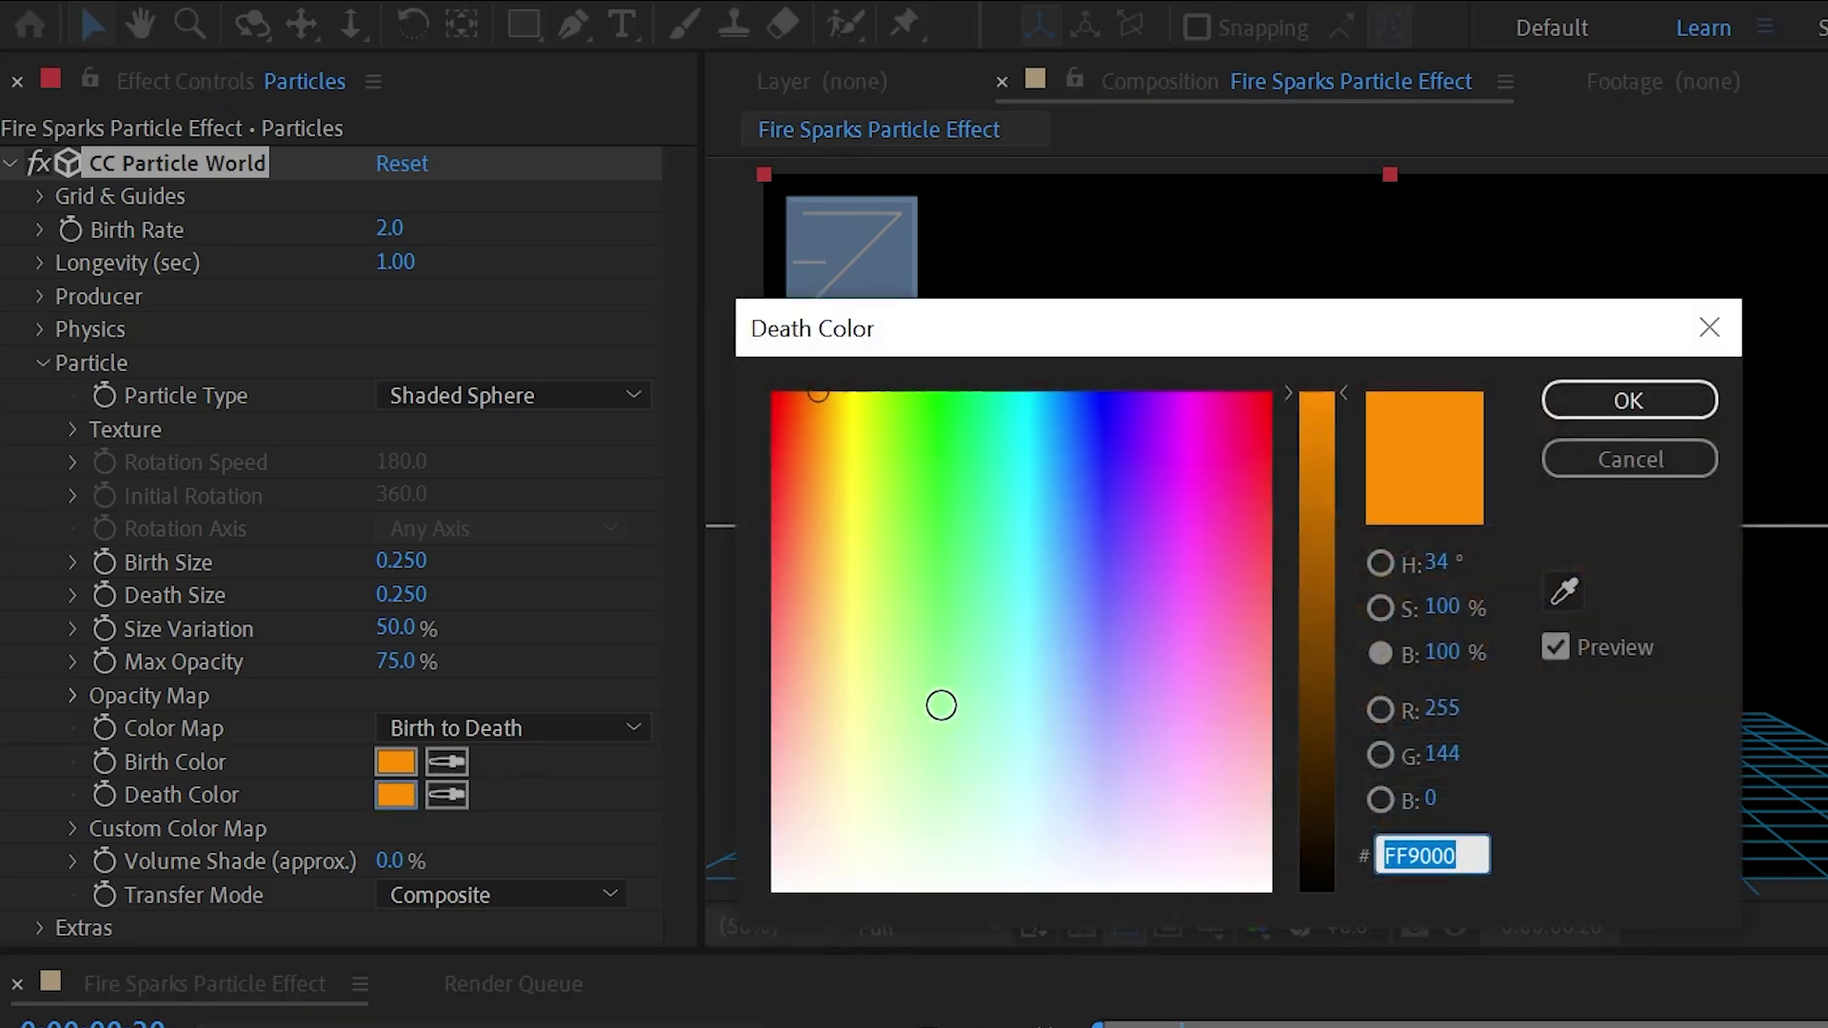
left_click_drag(1306, 612, 1352, 751)
left_click(1626, 401)
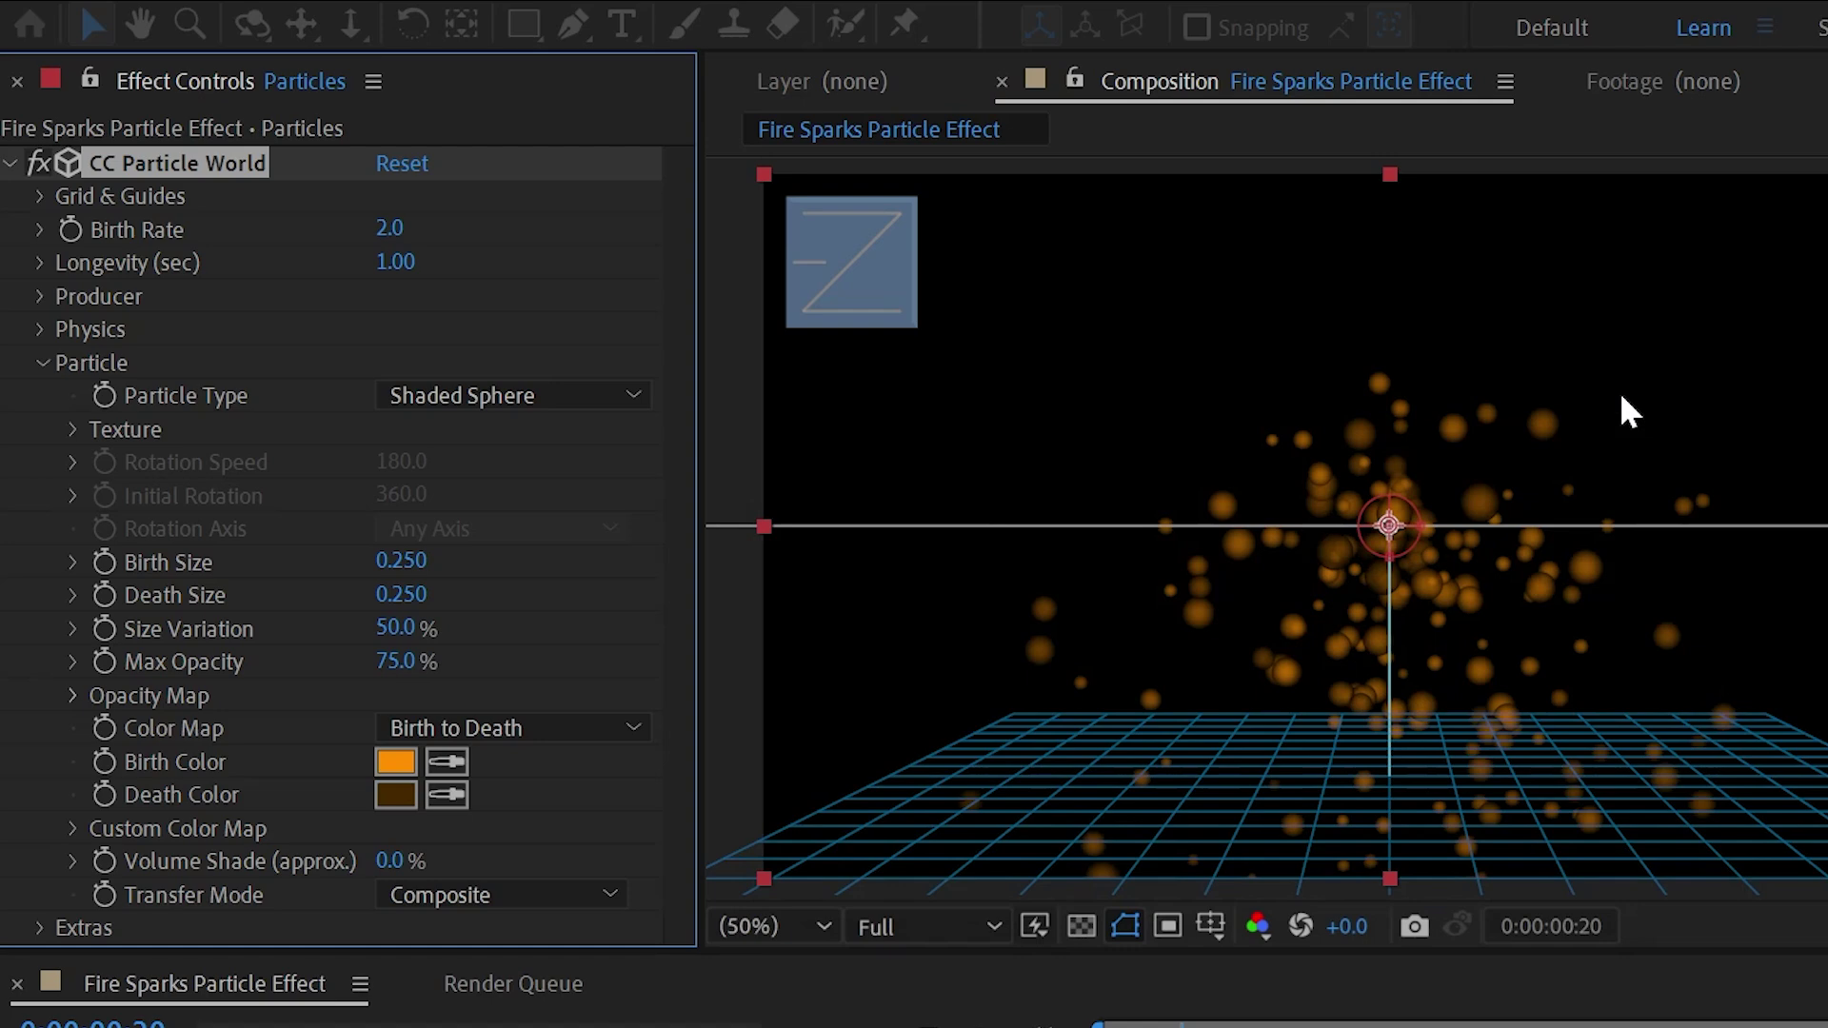
Set Birth Size to 0.050 and Death Size to 0.000
left_click(401, 562)
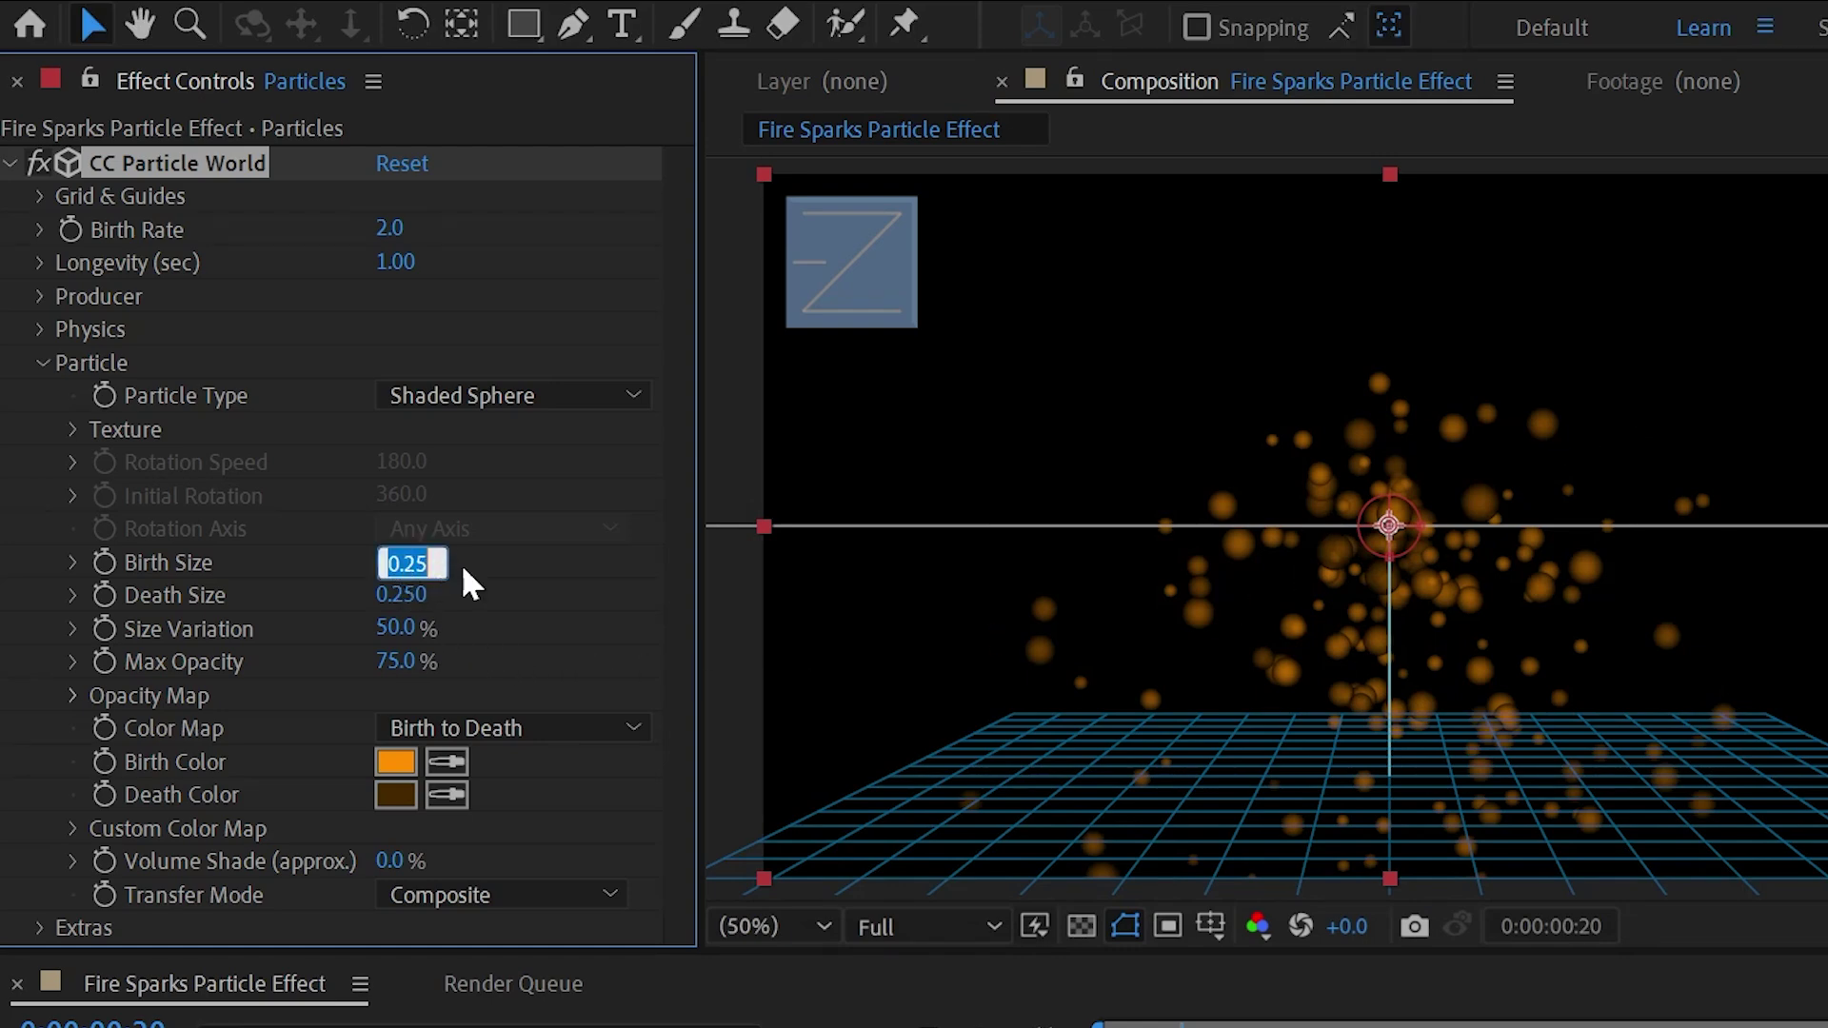
type("0.0")
key("Return")
left_click(401, 594)
type("0")
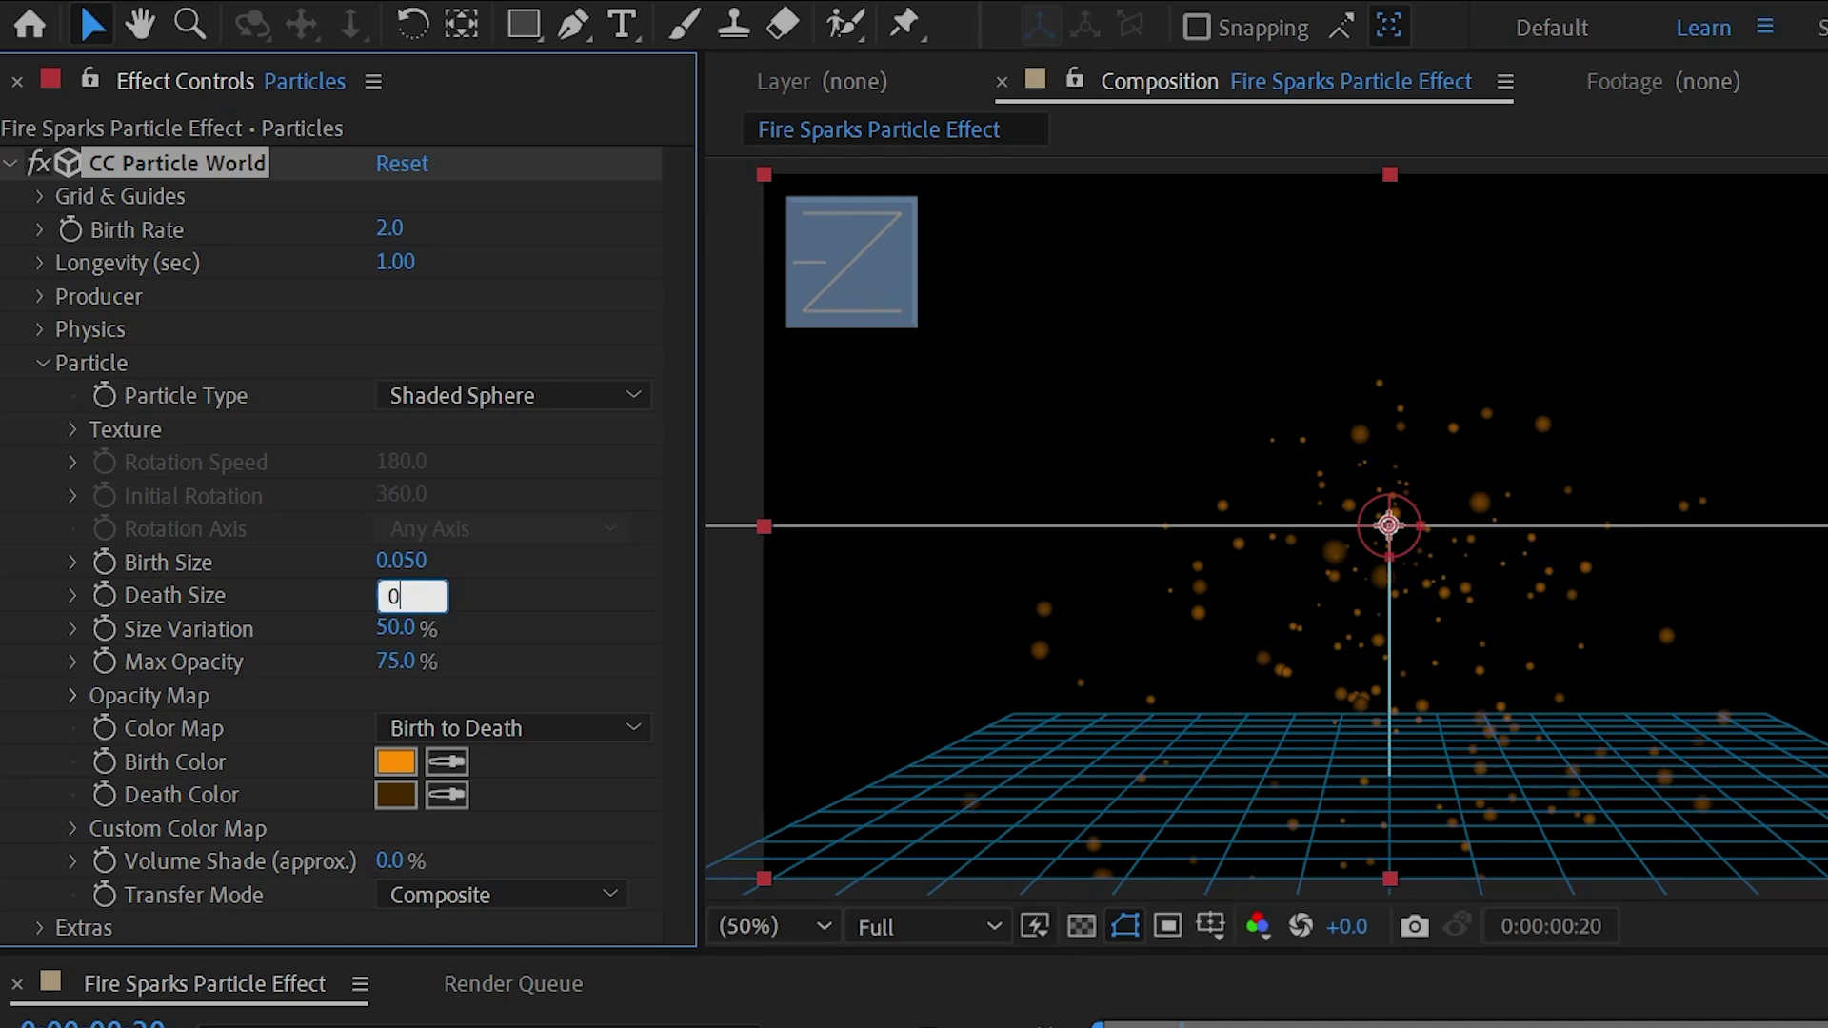
key("Return")
left_click(41, 363)
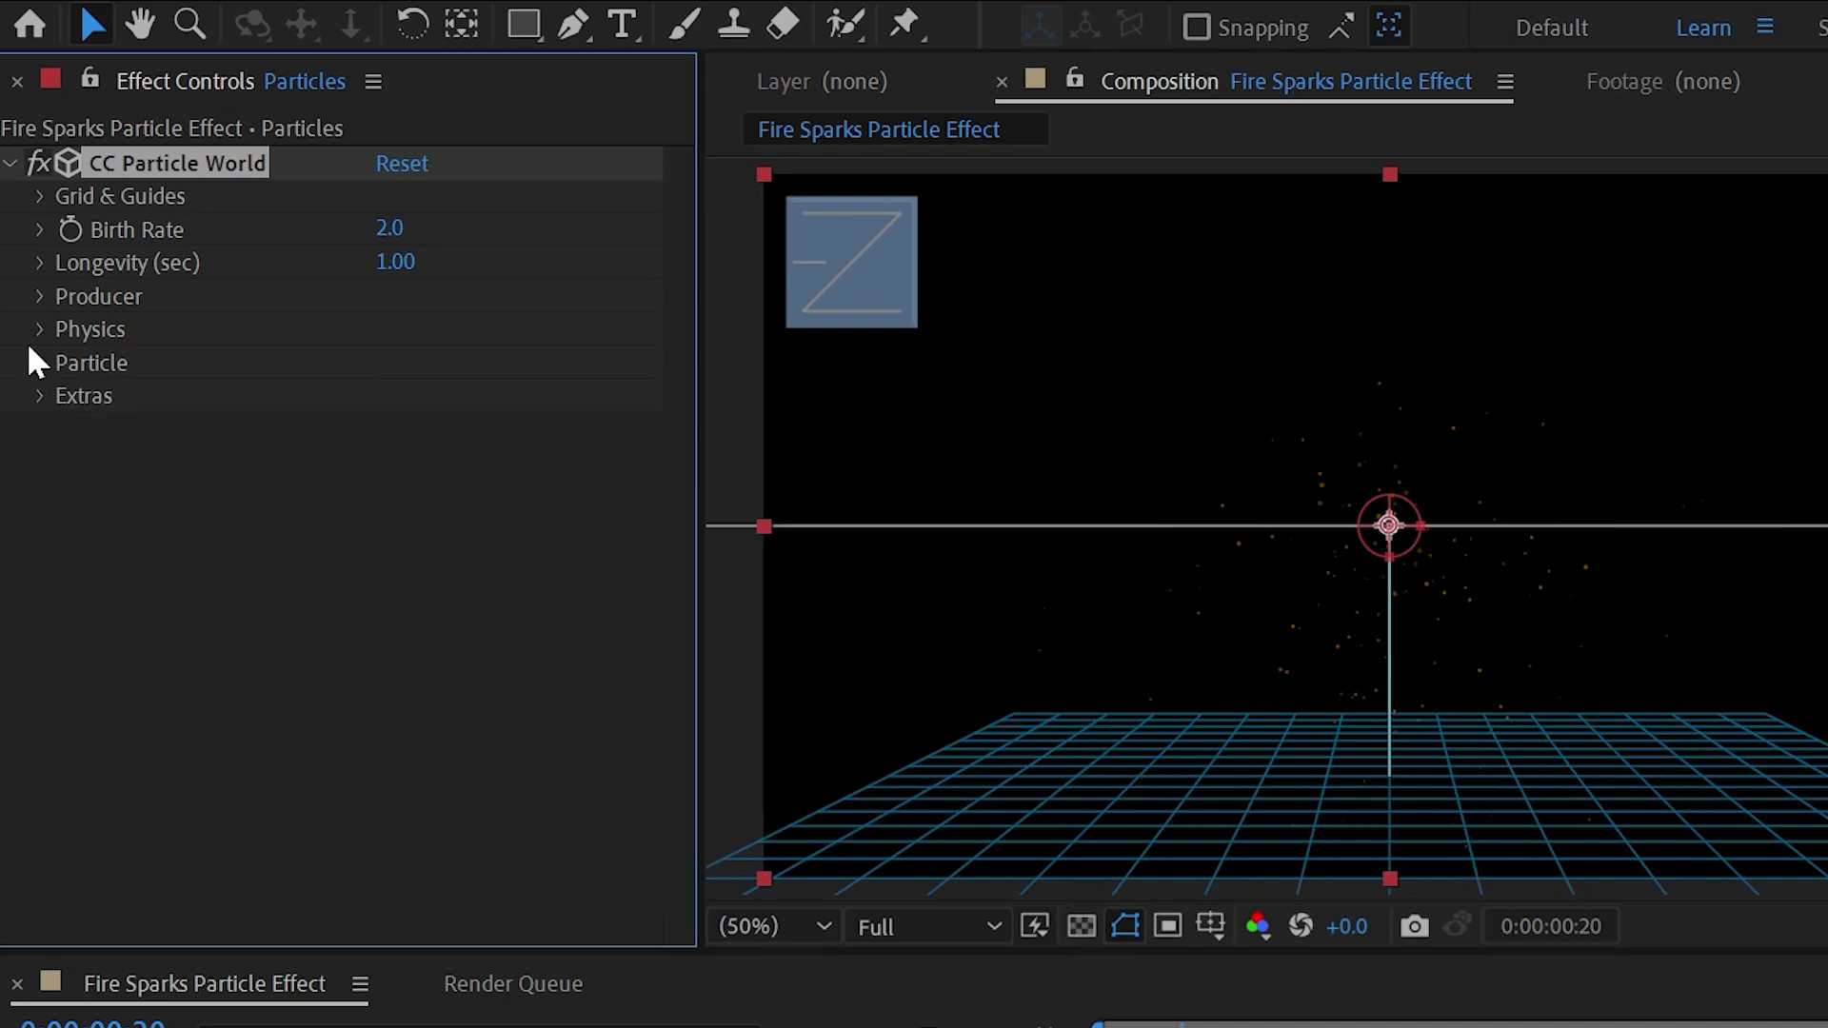
Set Physics Animation to Direction Axis, Velocity 0.15 and Gravity -0.050, then preview
left_click(40, 330)
left_click(409, 364)
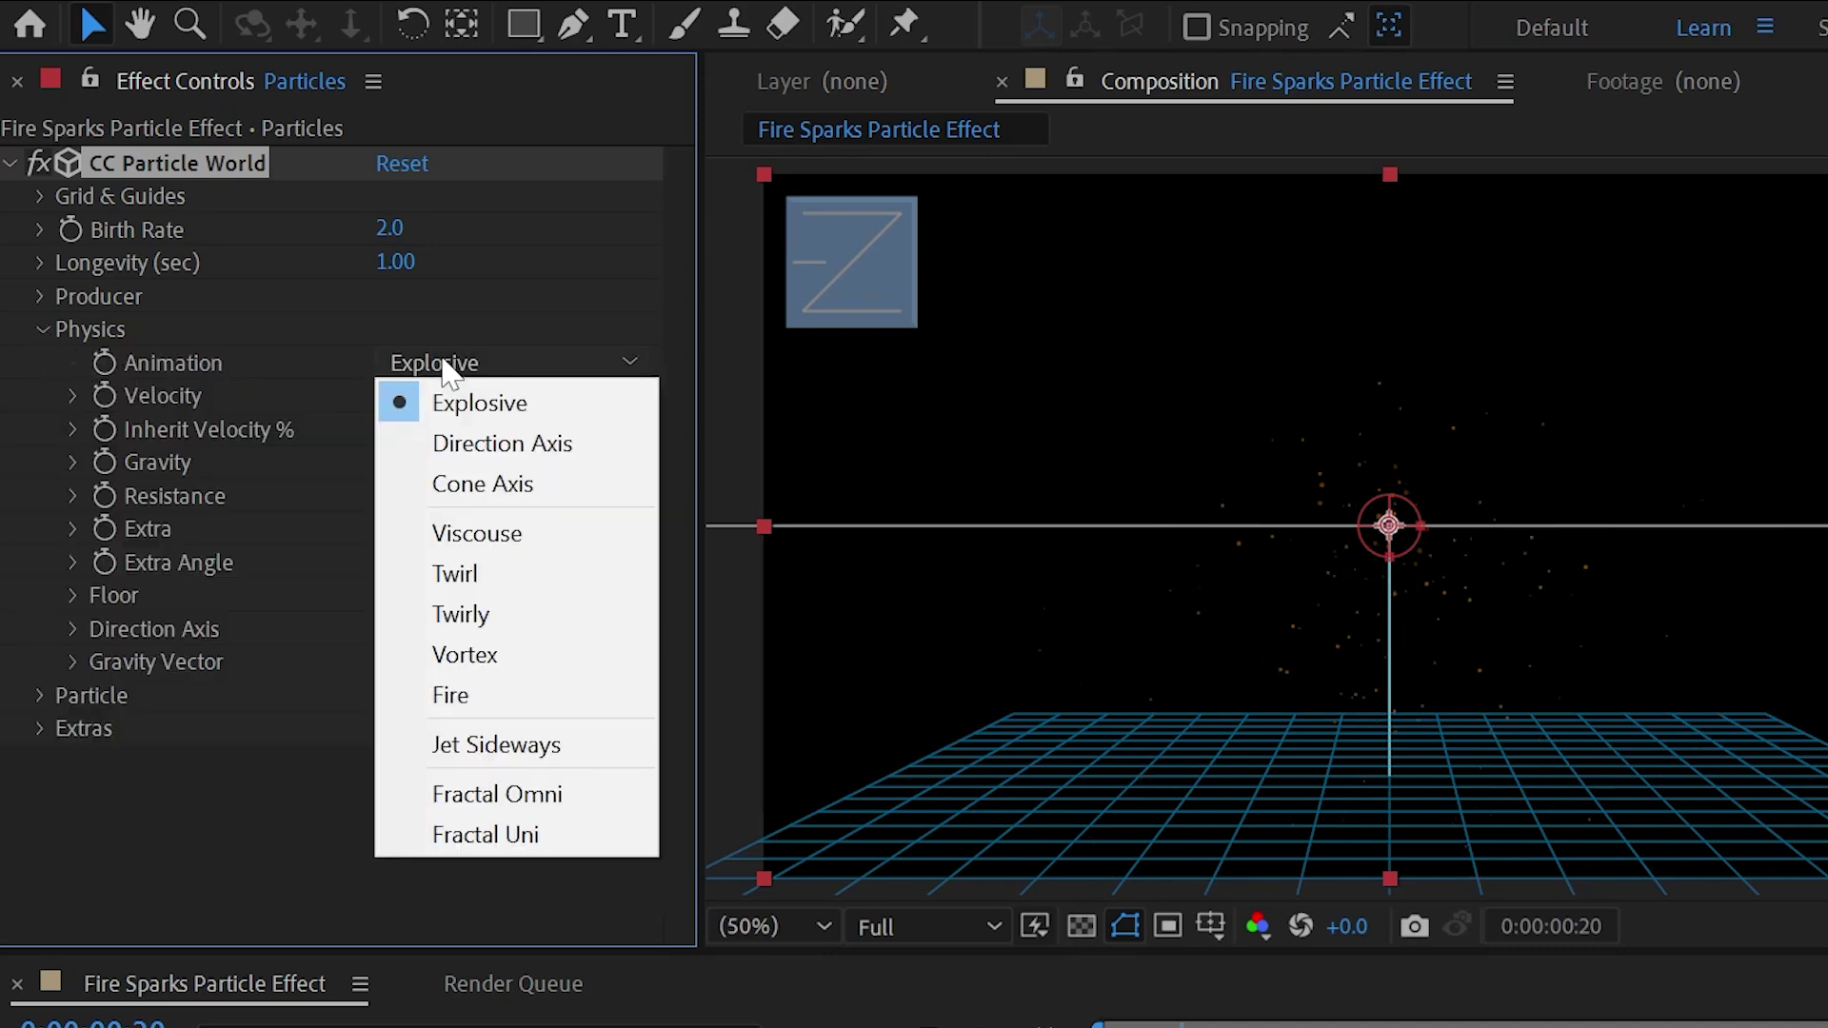
left_click(476, 442)
left_click(392, 395)
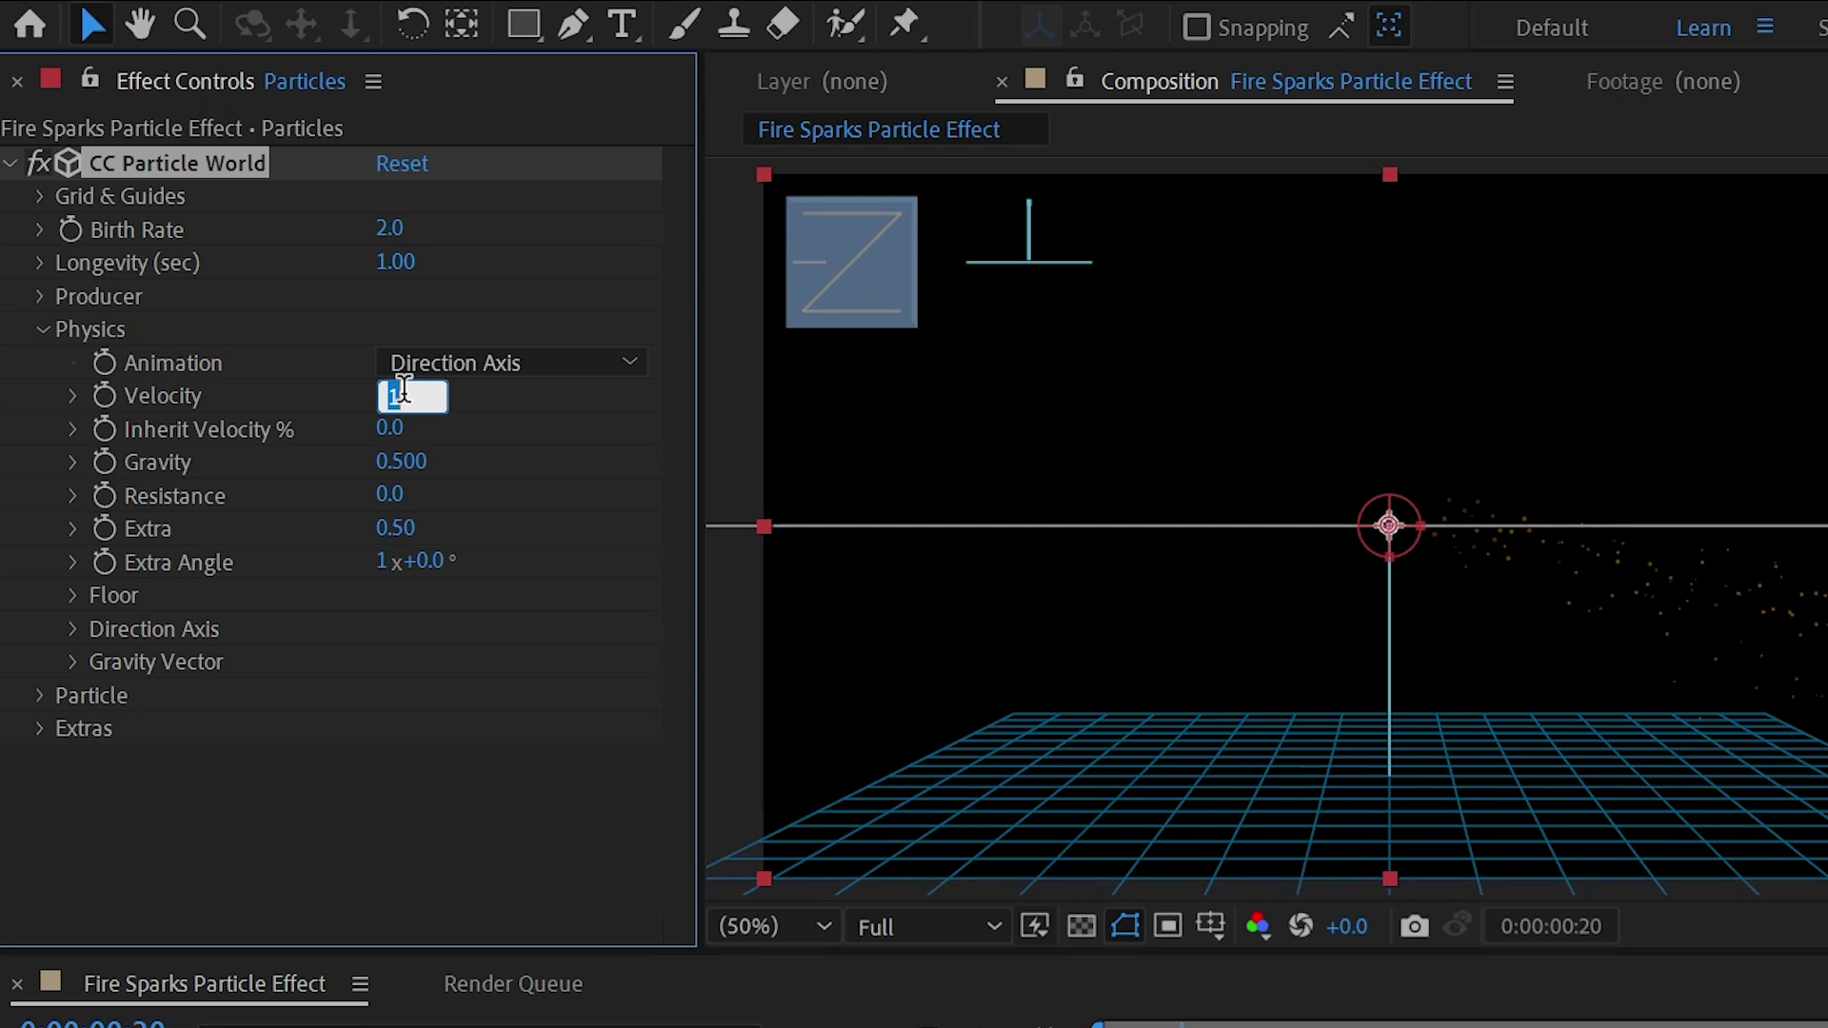
type("0.15")
left_click(405, 462)
type("-")
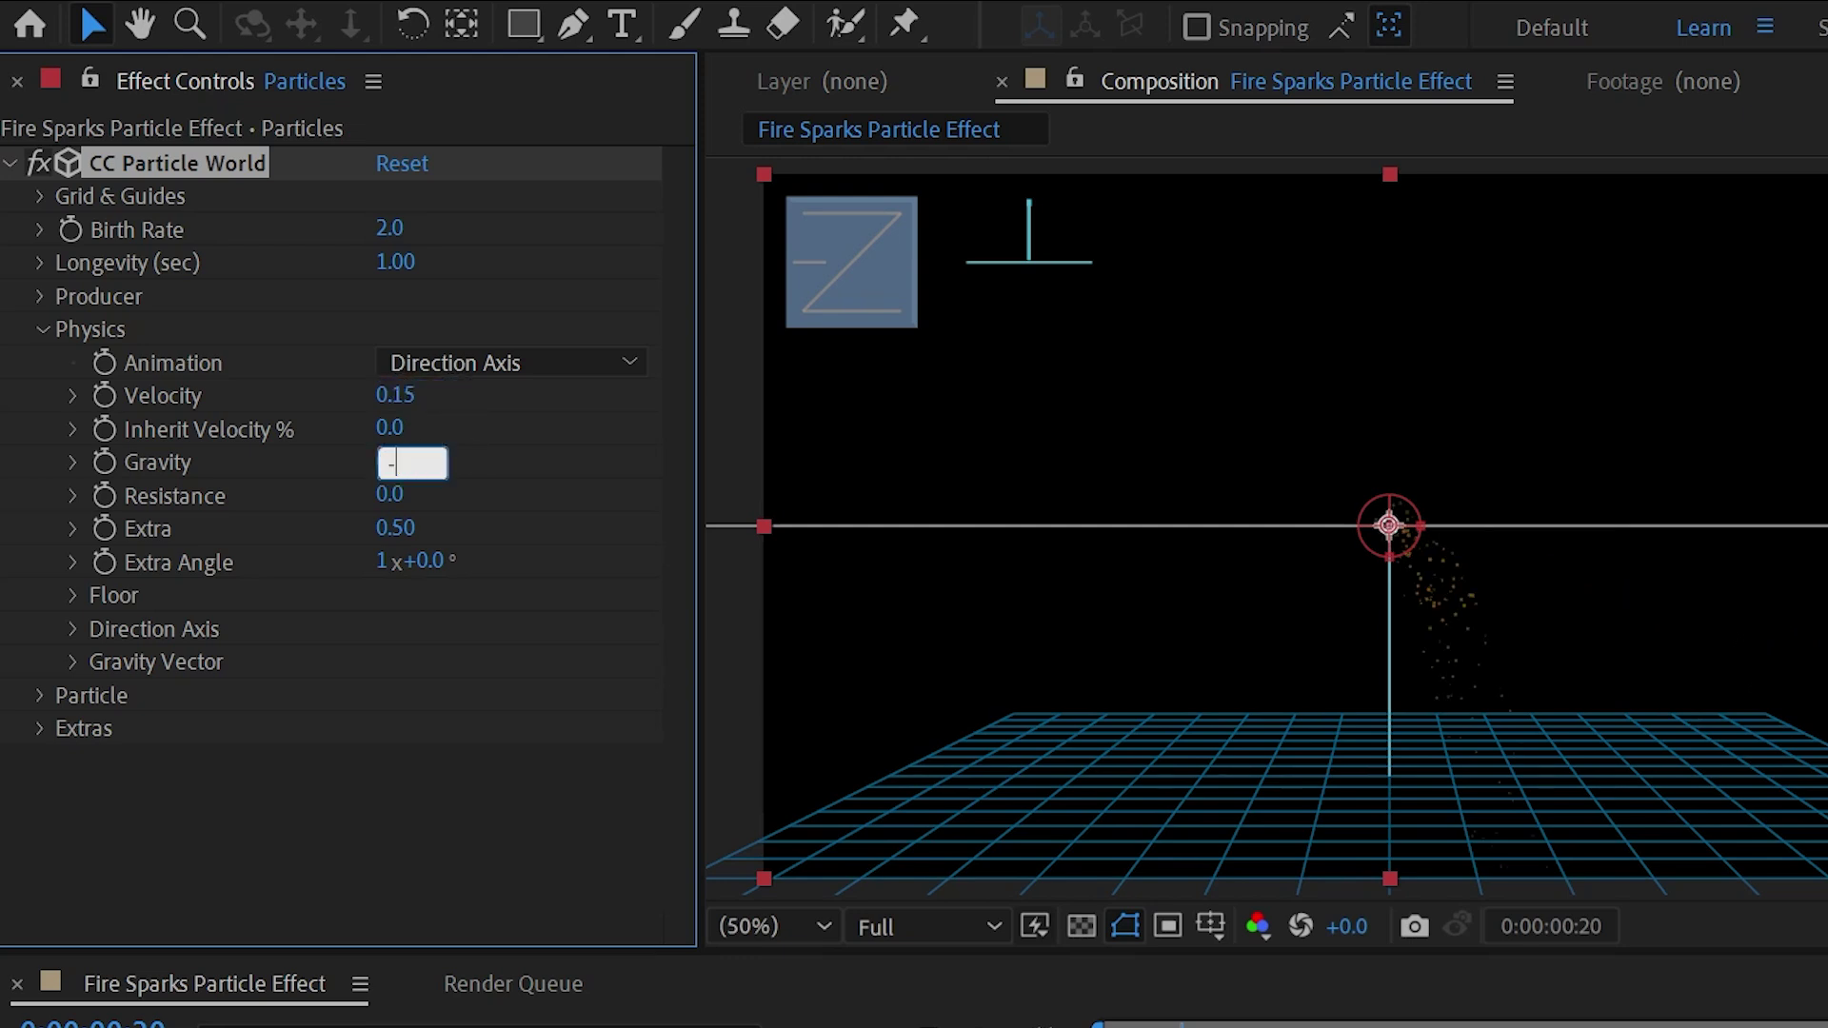
type("0.05")
key("Return")
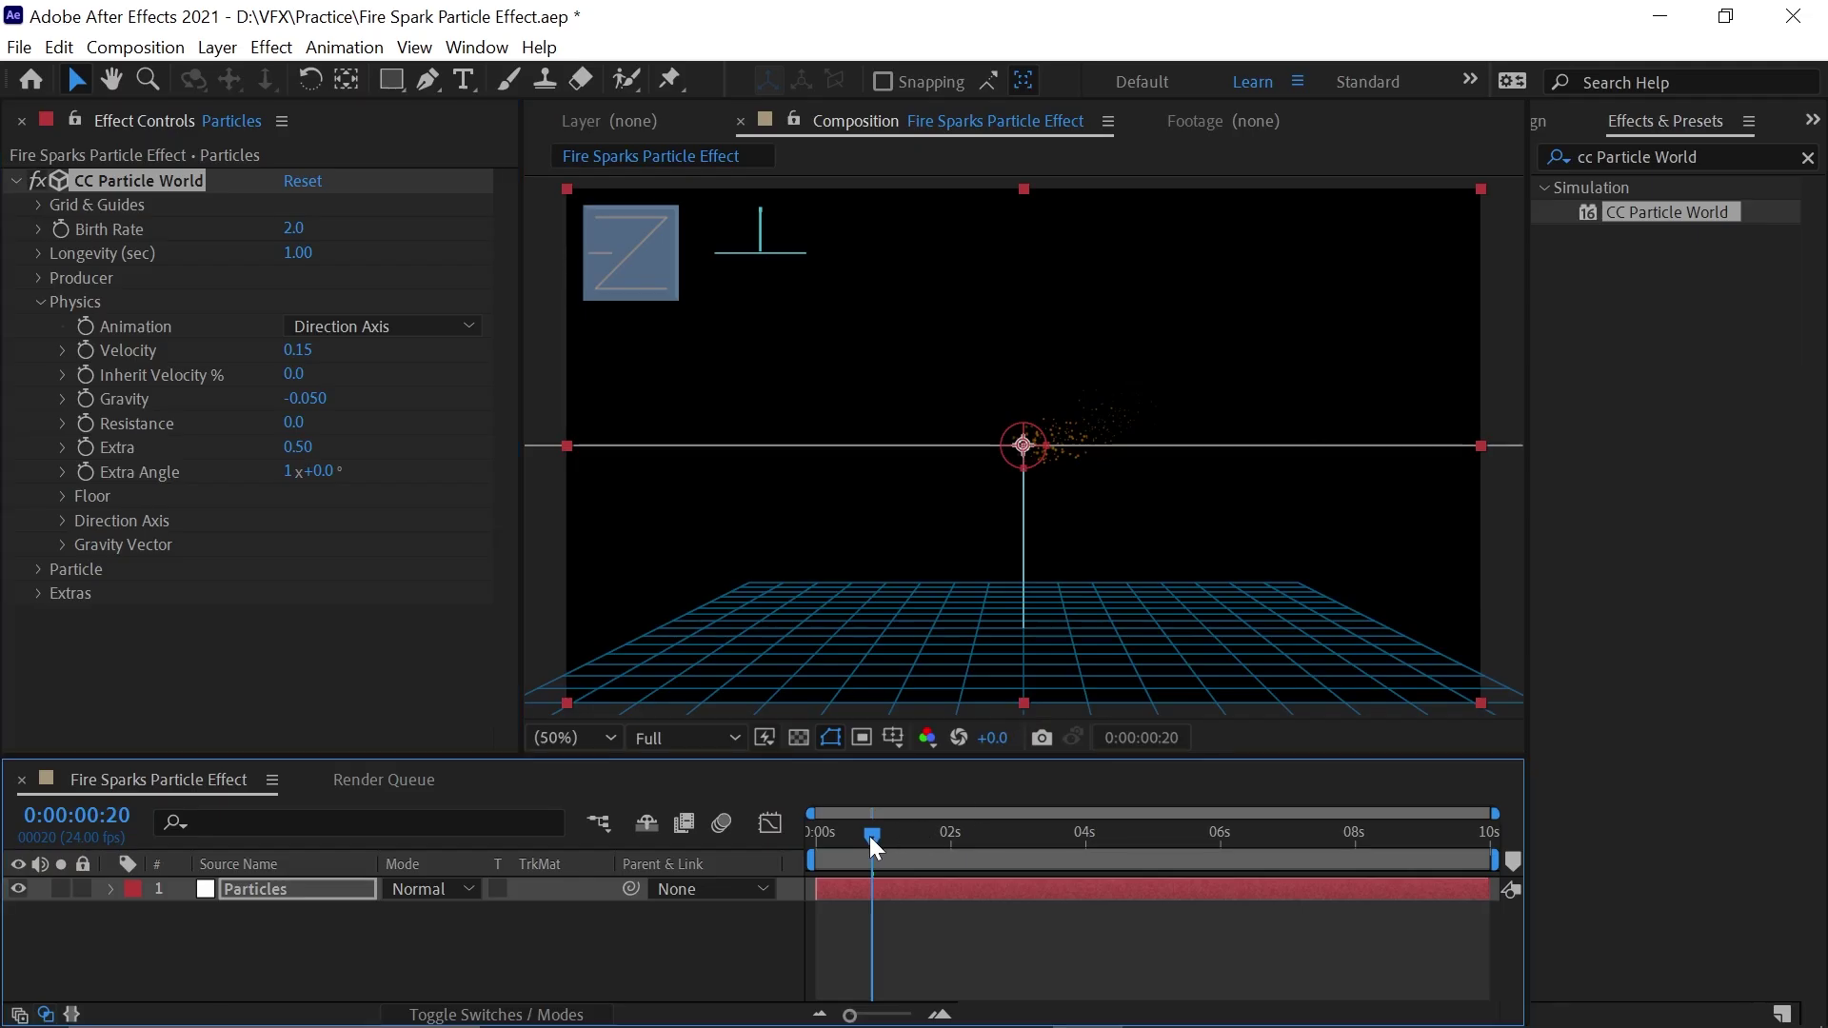
left_click_drag(870, 836, 925, 838)
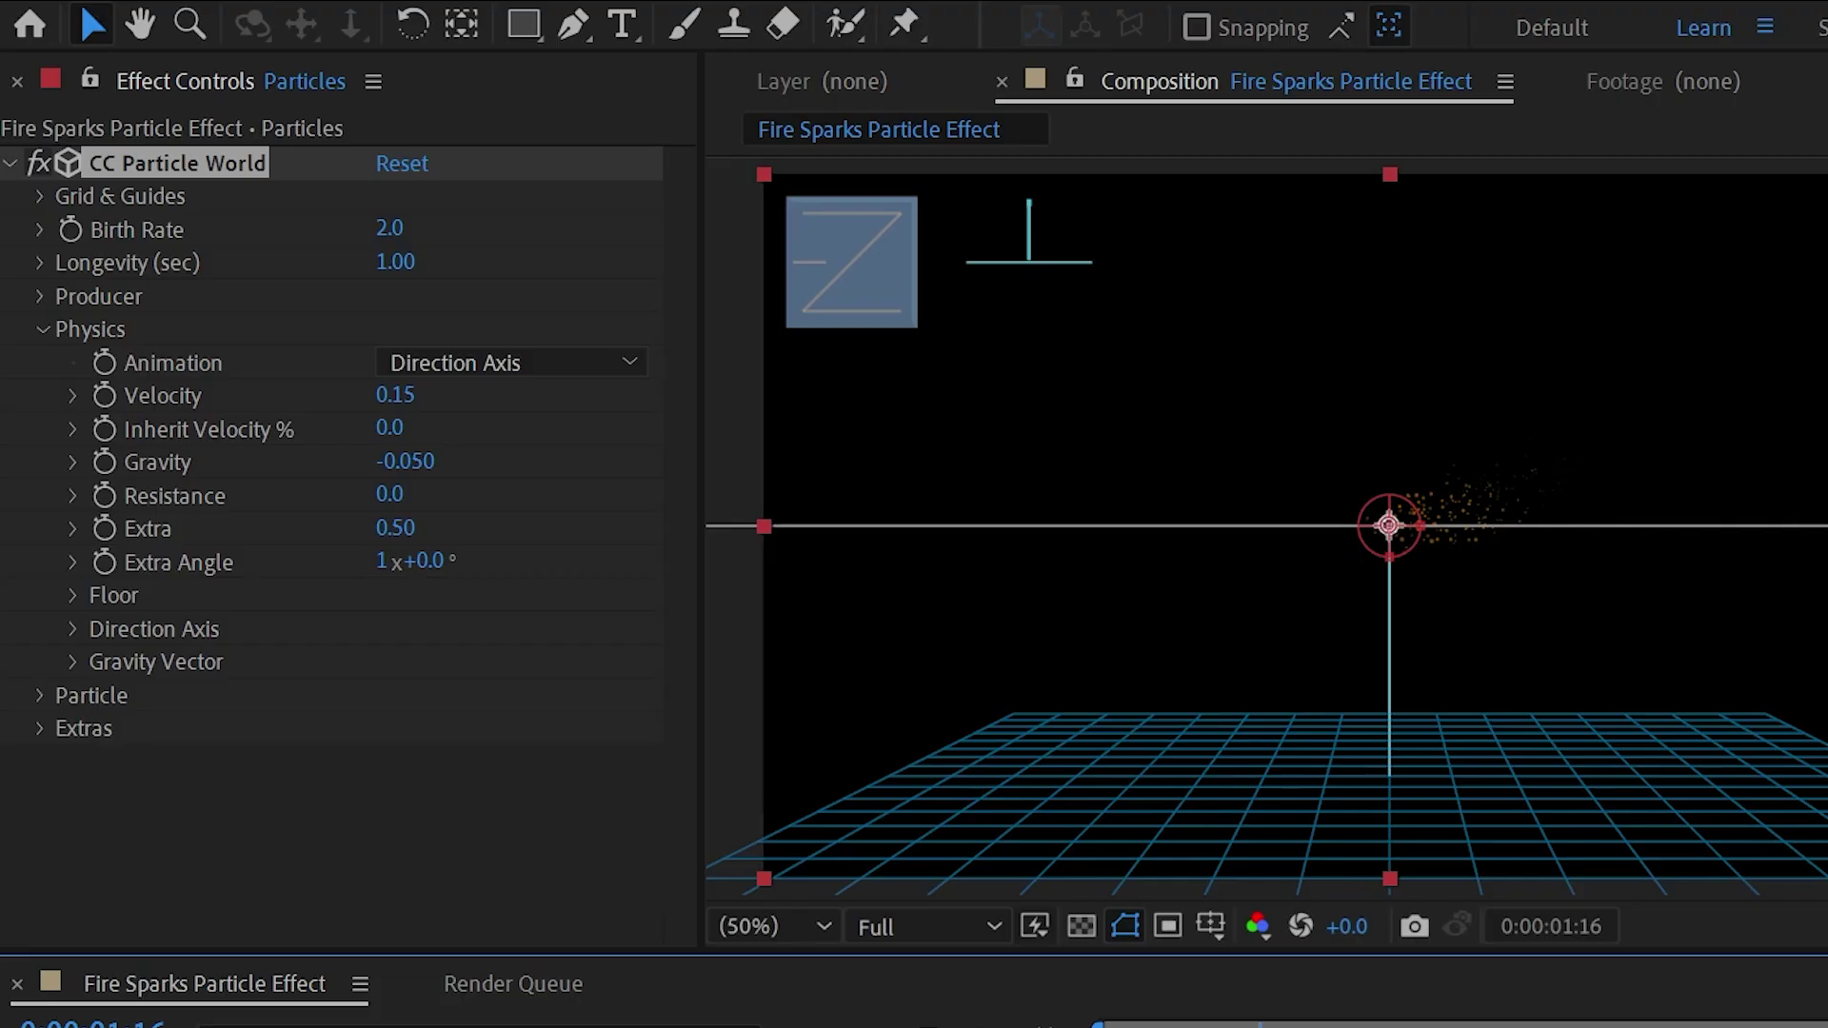
Set the Producer radii to X 0.539, Y 0.200 and Z 0.947
left_click(42, 329)
left_click(41, 296)
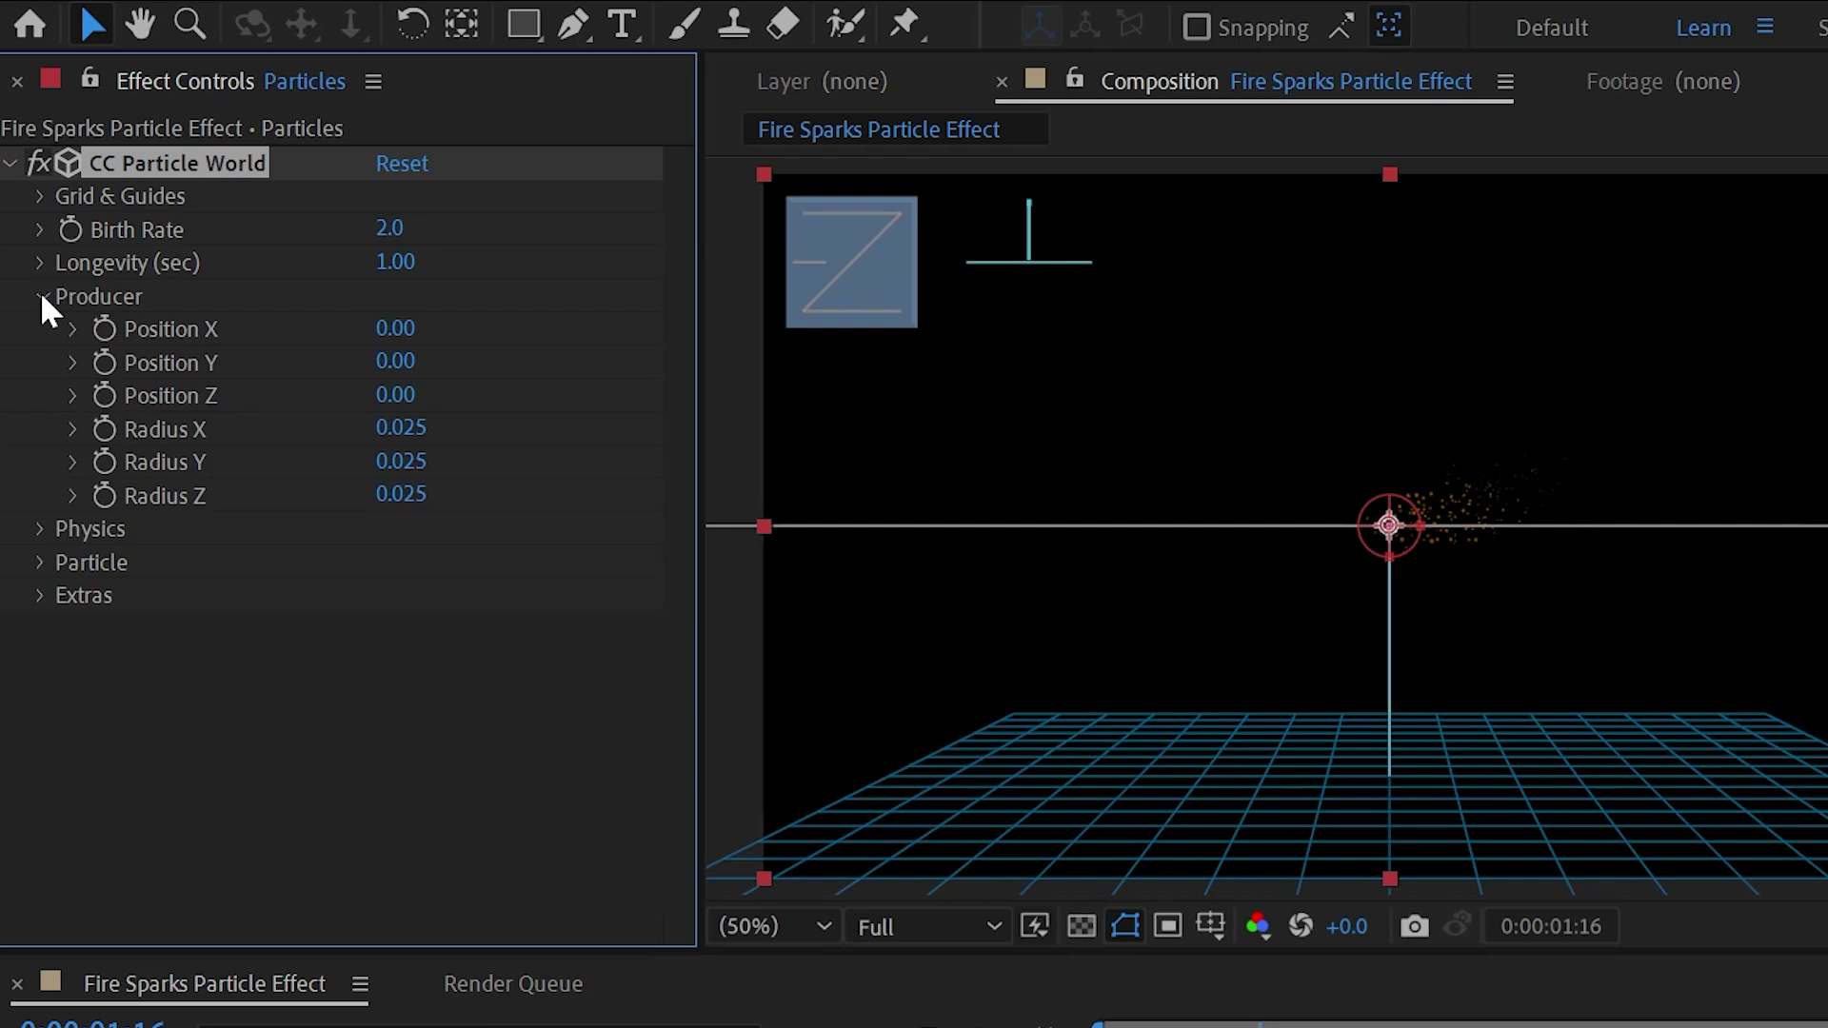
left_click_drag(409, 430, 518, 414)
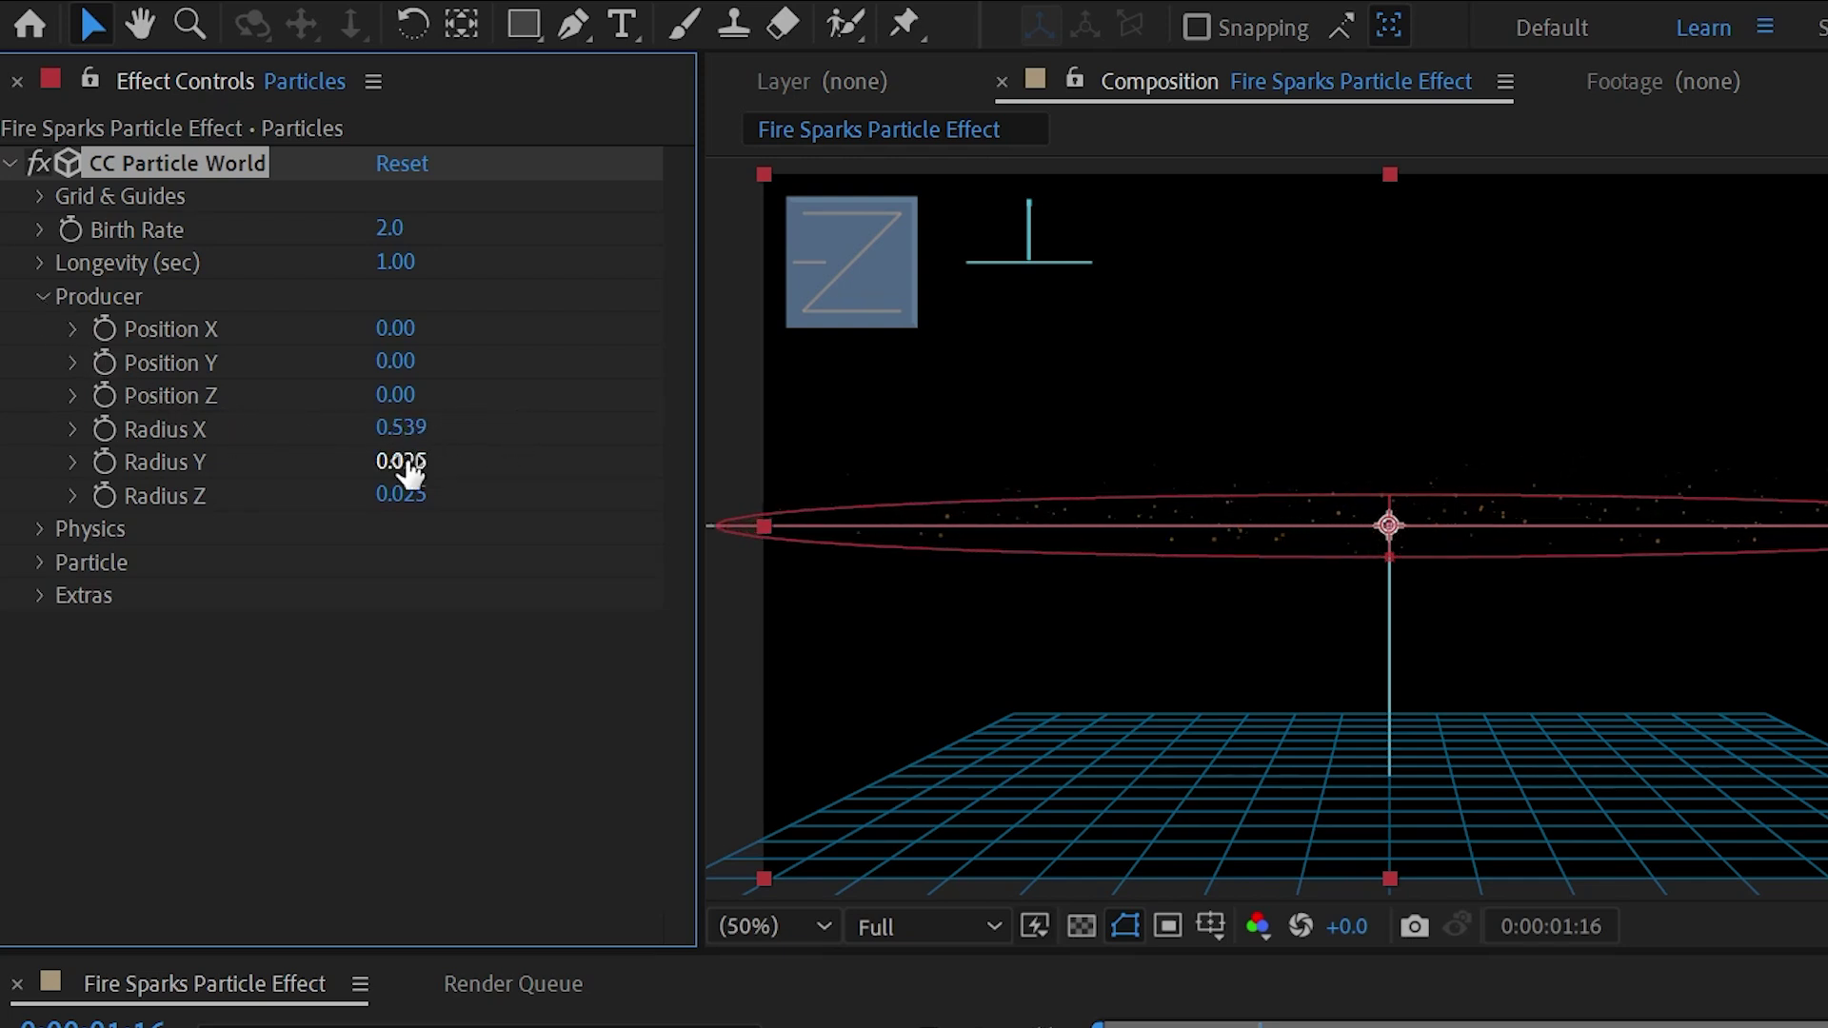
left_click_drag(413, 461, 467, 442)
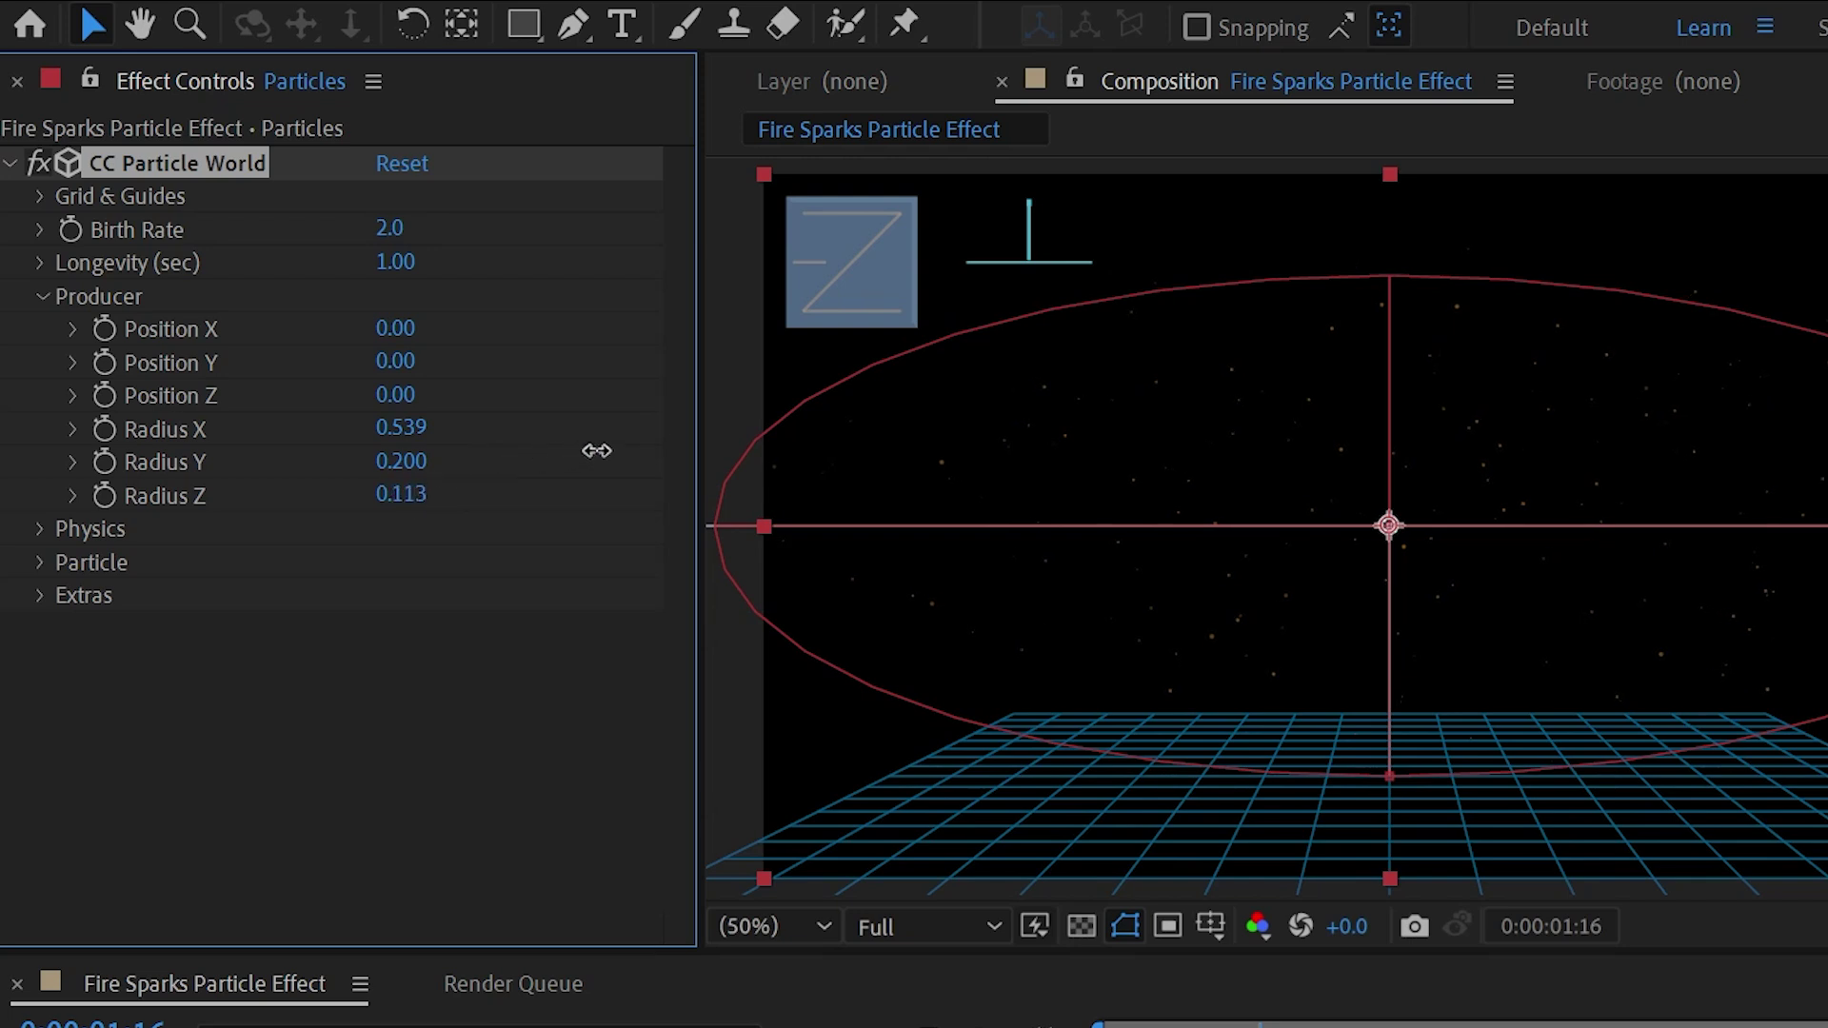
left_click_drag(596, 450, 789, 431)
left_click_drag(1185, 404, 1228, 400)
Set Birth Rate to 1.0 and Longevity to 7 seconds
left_click(393, 229)
key("Return")
left_click(416, 259)
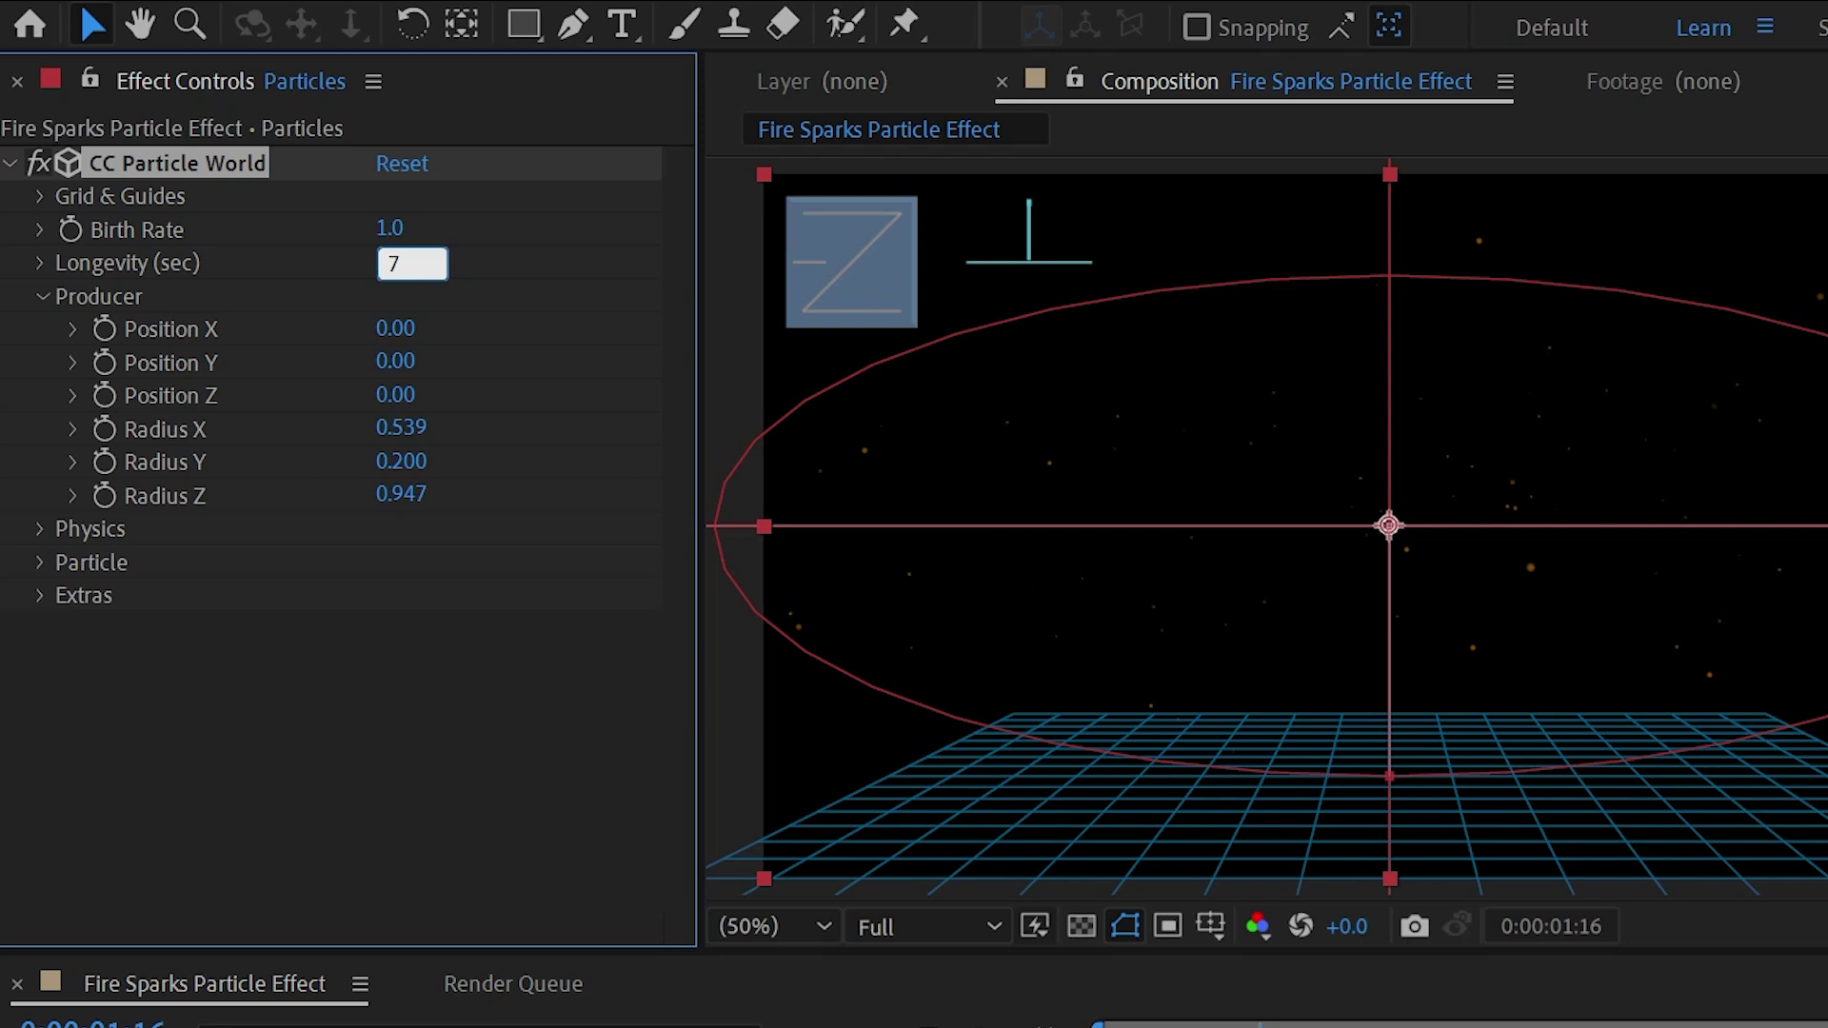
key("Return")
Move the particle producer down and left, then fit the view and preview
key("comma")
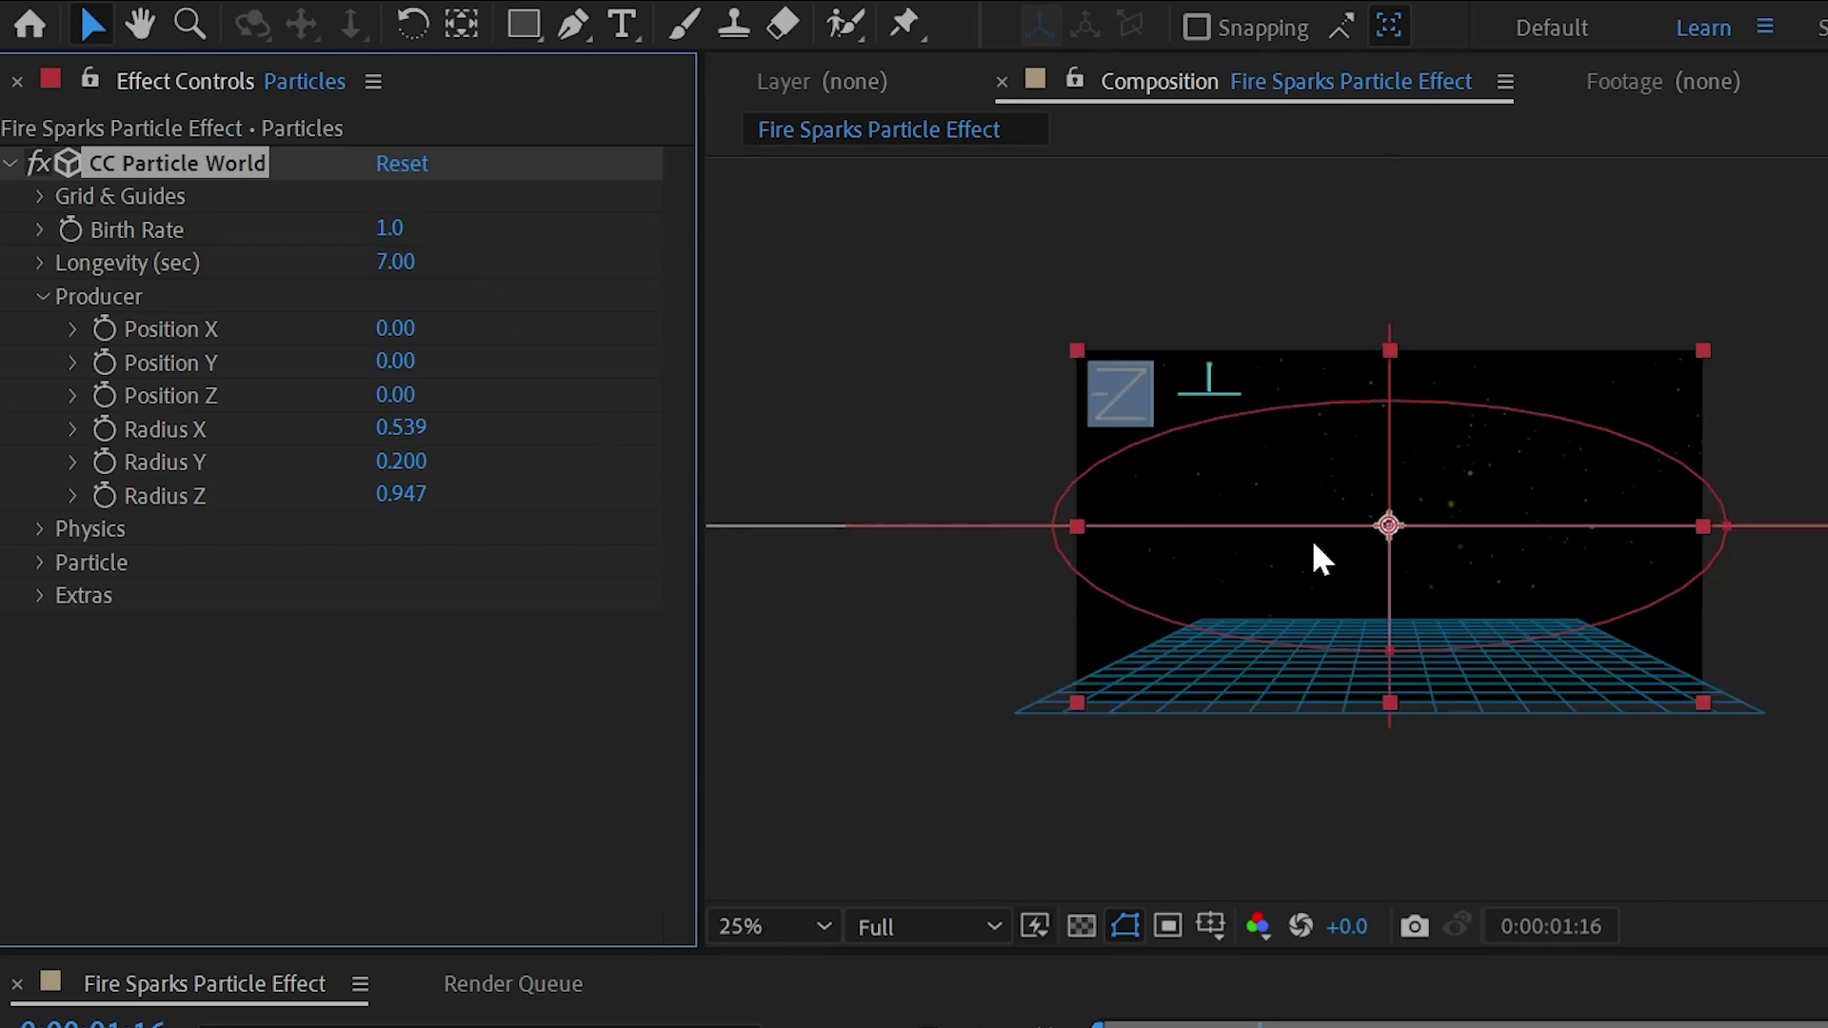
left_click_drag(1374, 548, 1057, 724)
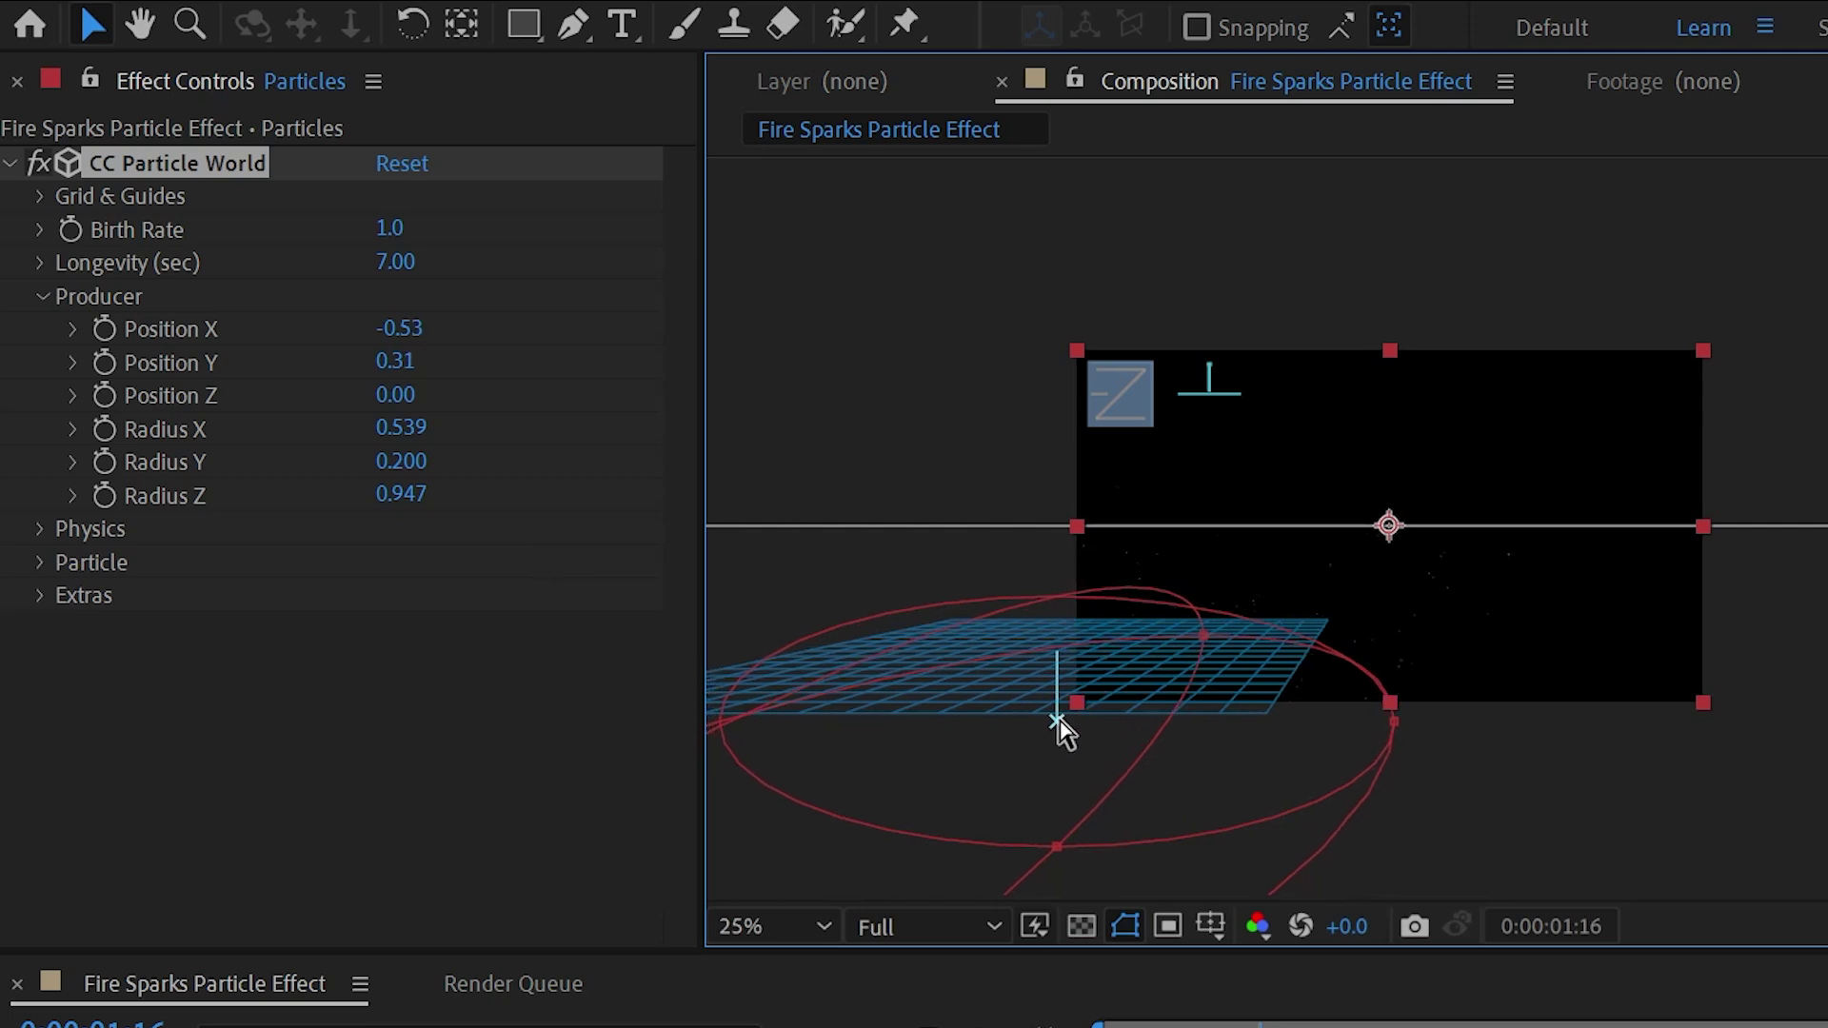
left_click(787, 928)
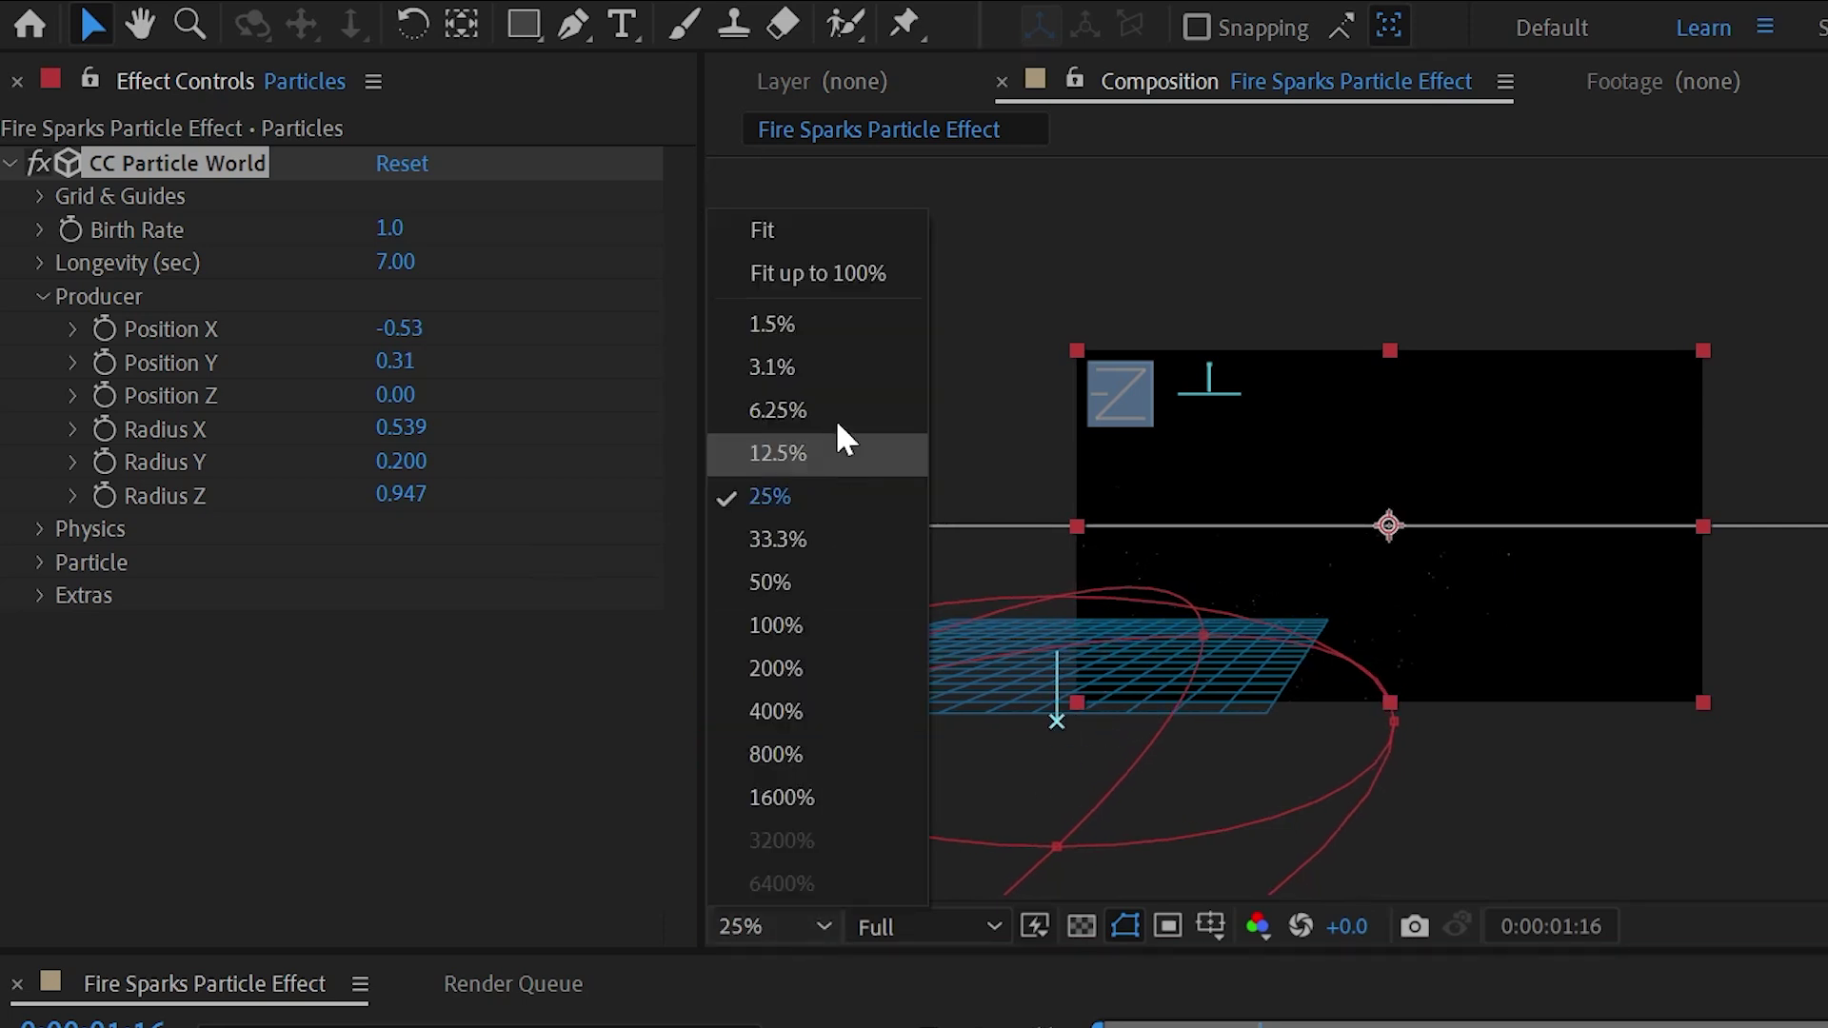
left_click(809, 231)
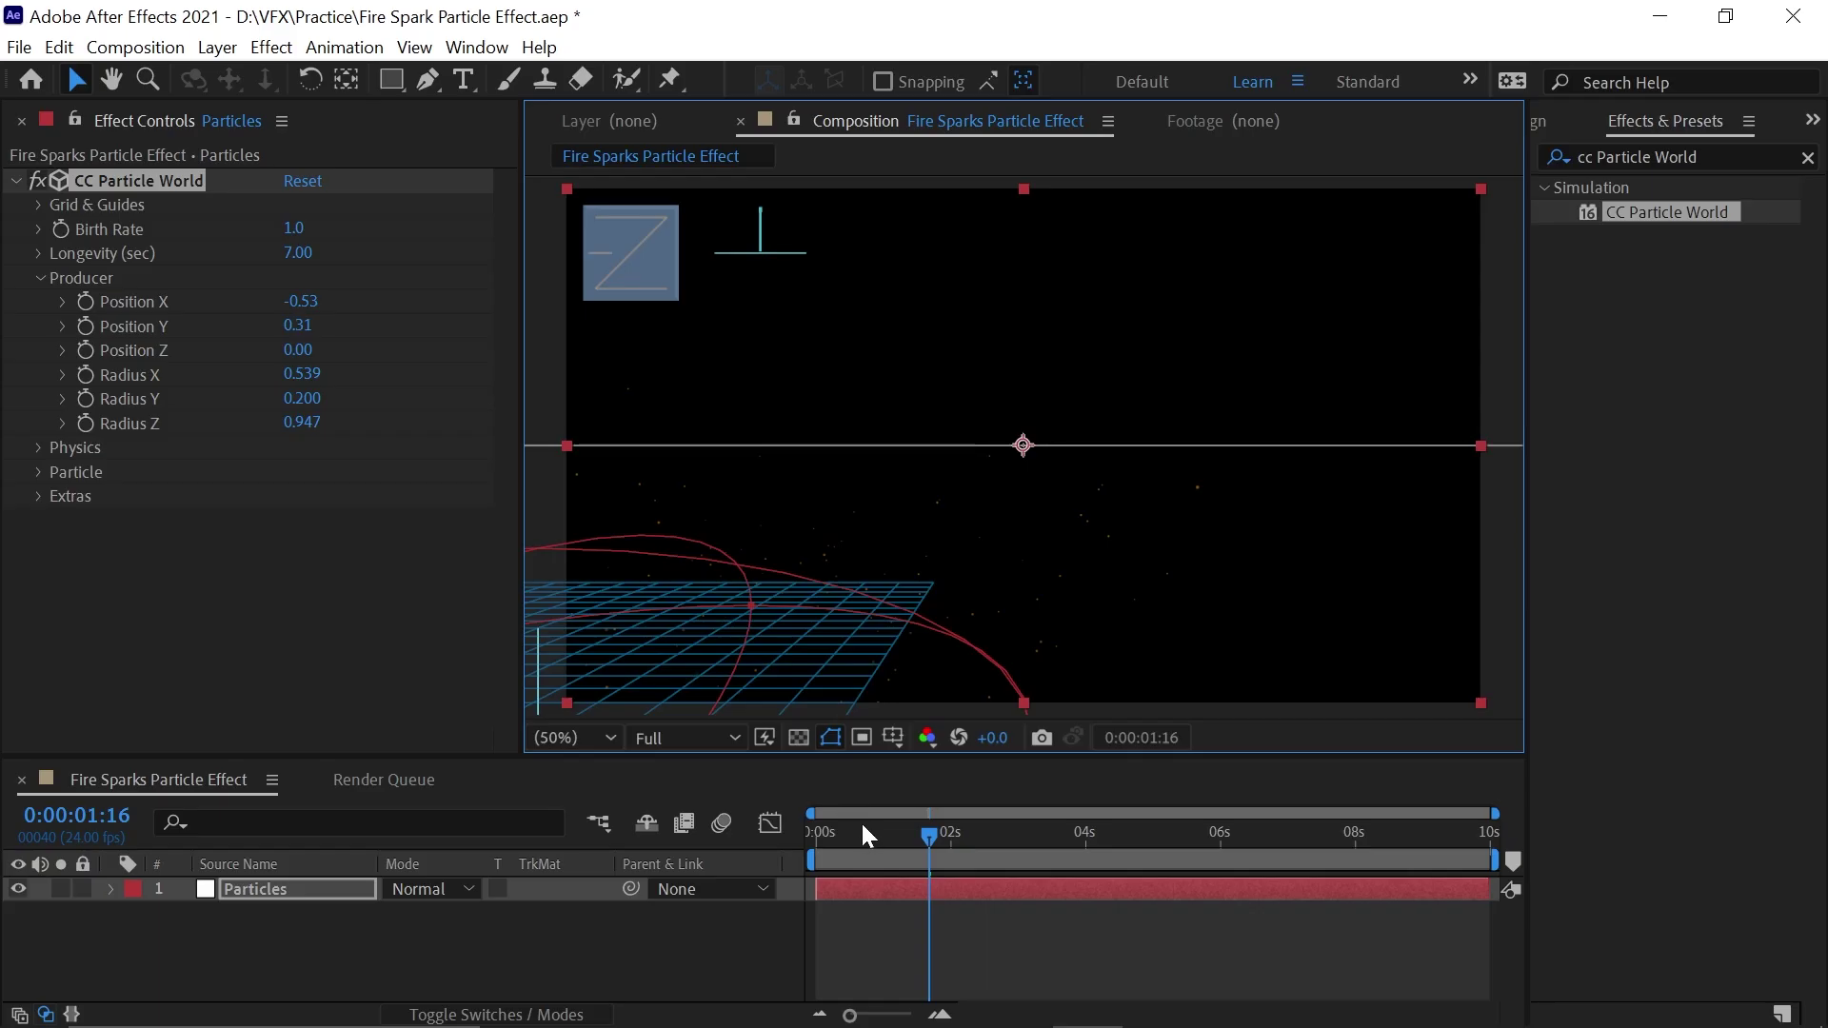
left_click_drag(861, 830, 971, 825)
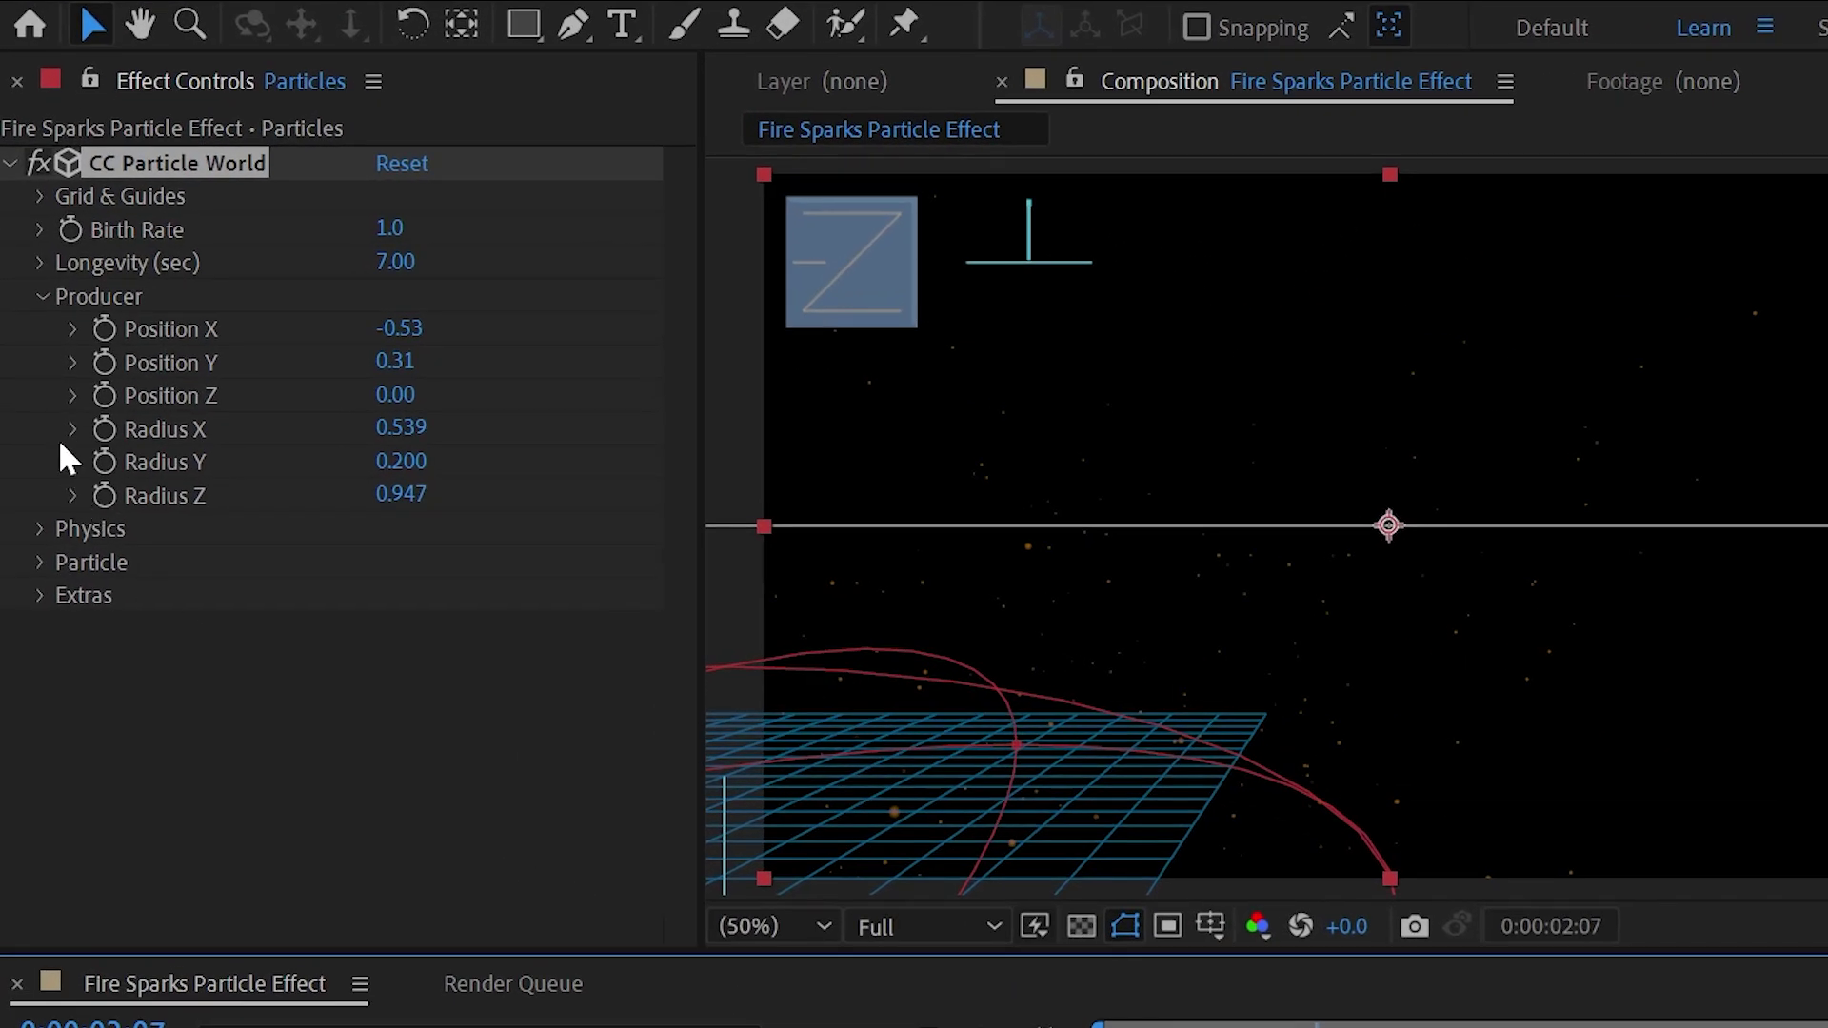
Set Physics Resistance to 0.8 and Extra to -4.00, and enable motion blur on Particles
left_click(40, 298)
left_click(39, 328)
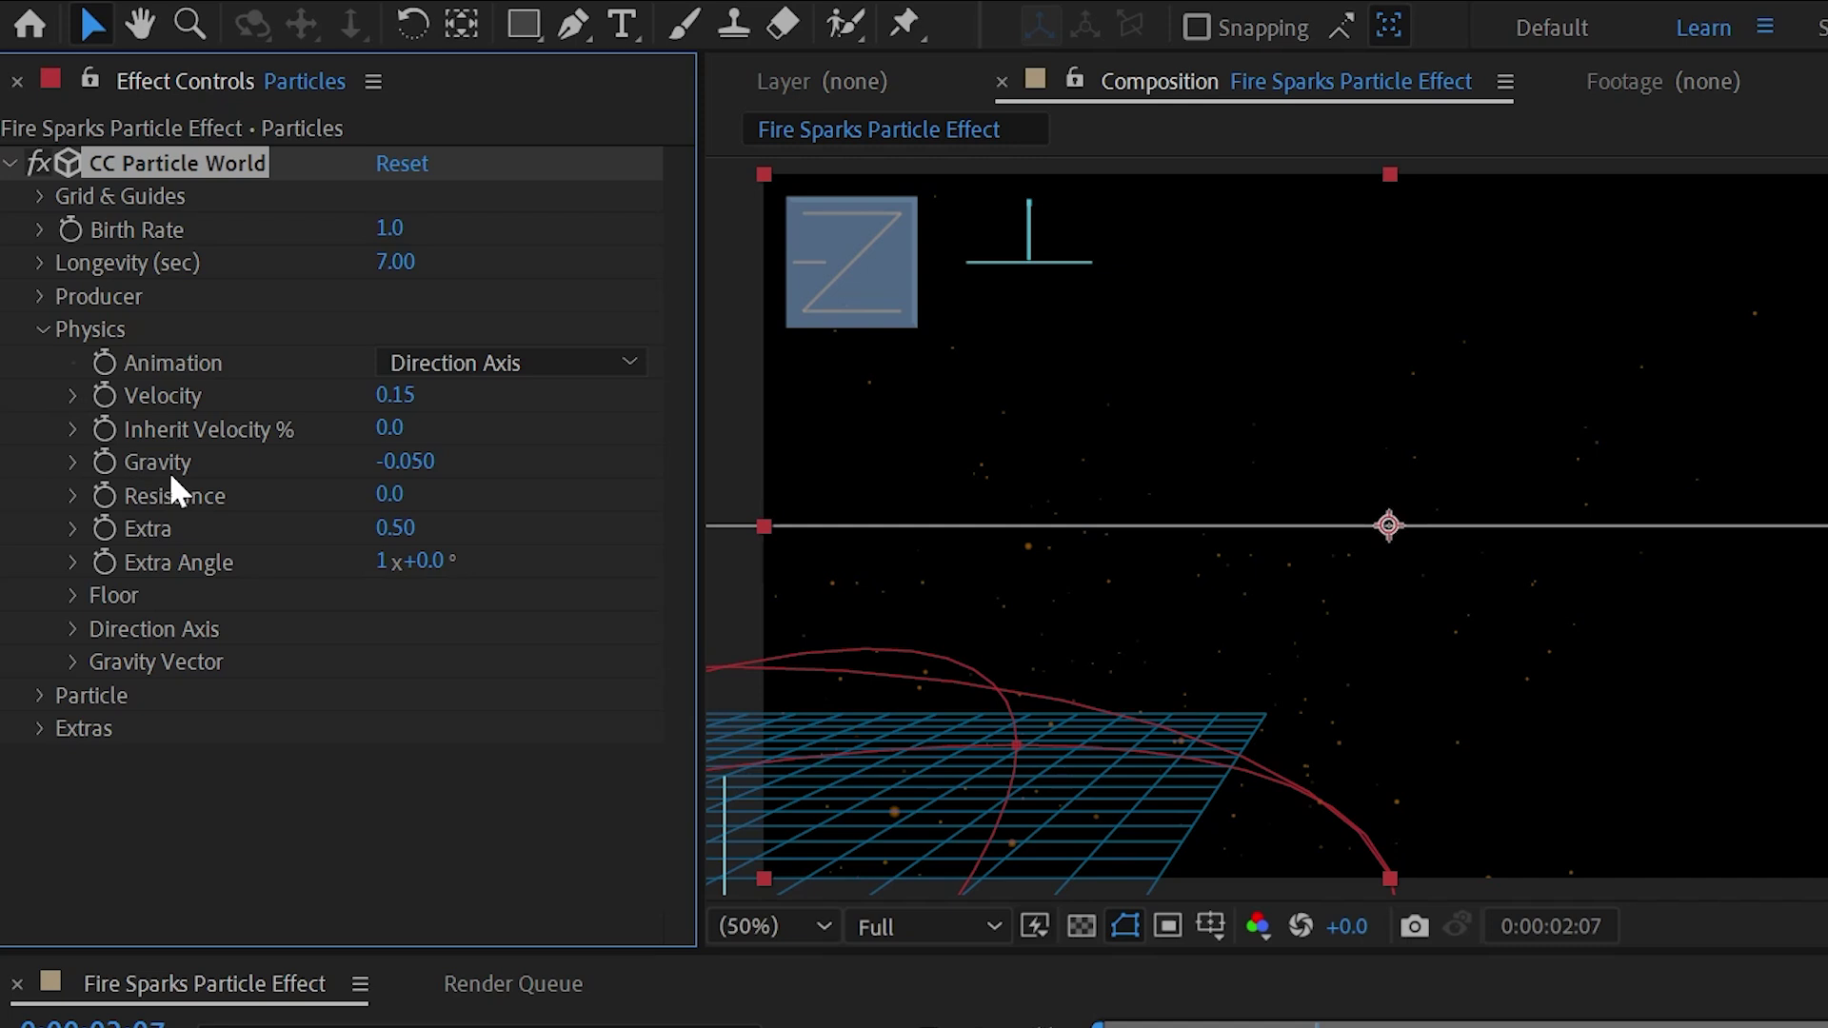
left_click(390, 497)
type("0.8")
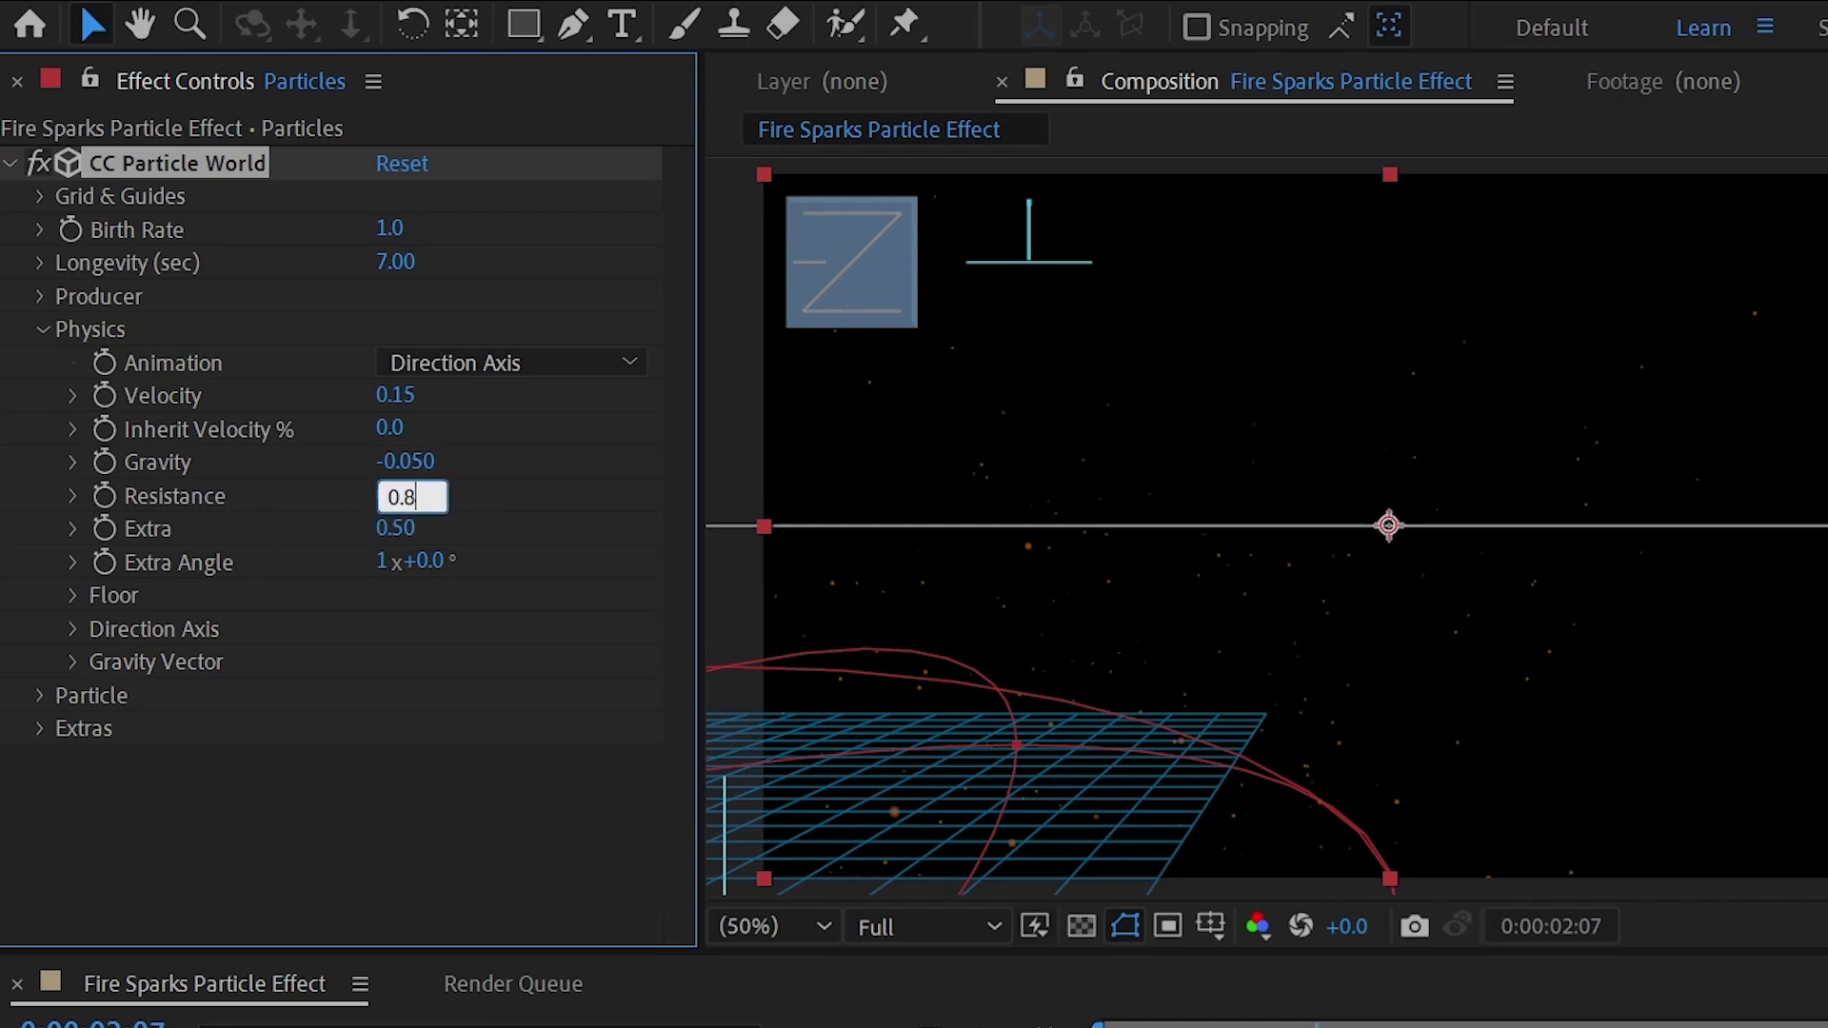
key("Return")
left_click(398, 528)
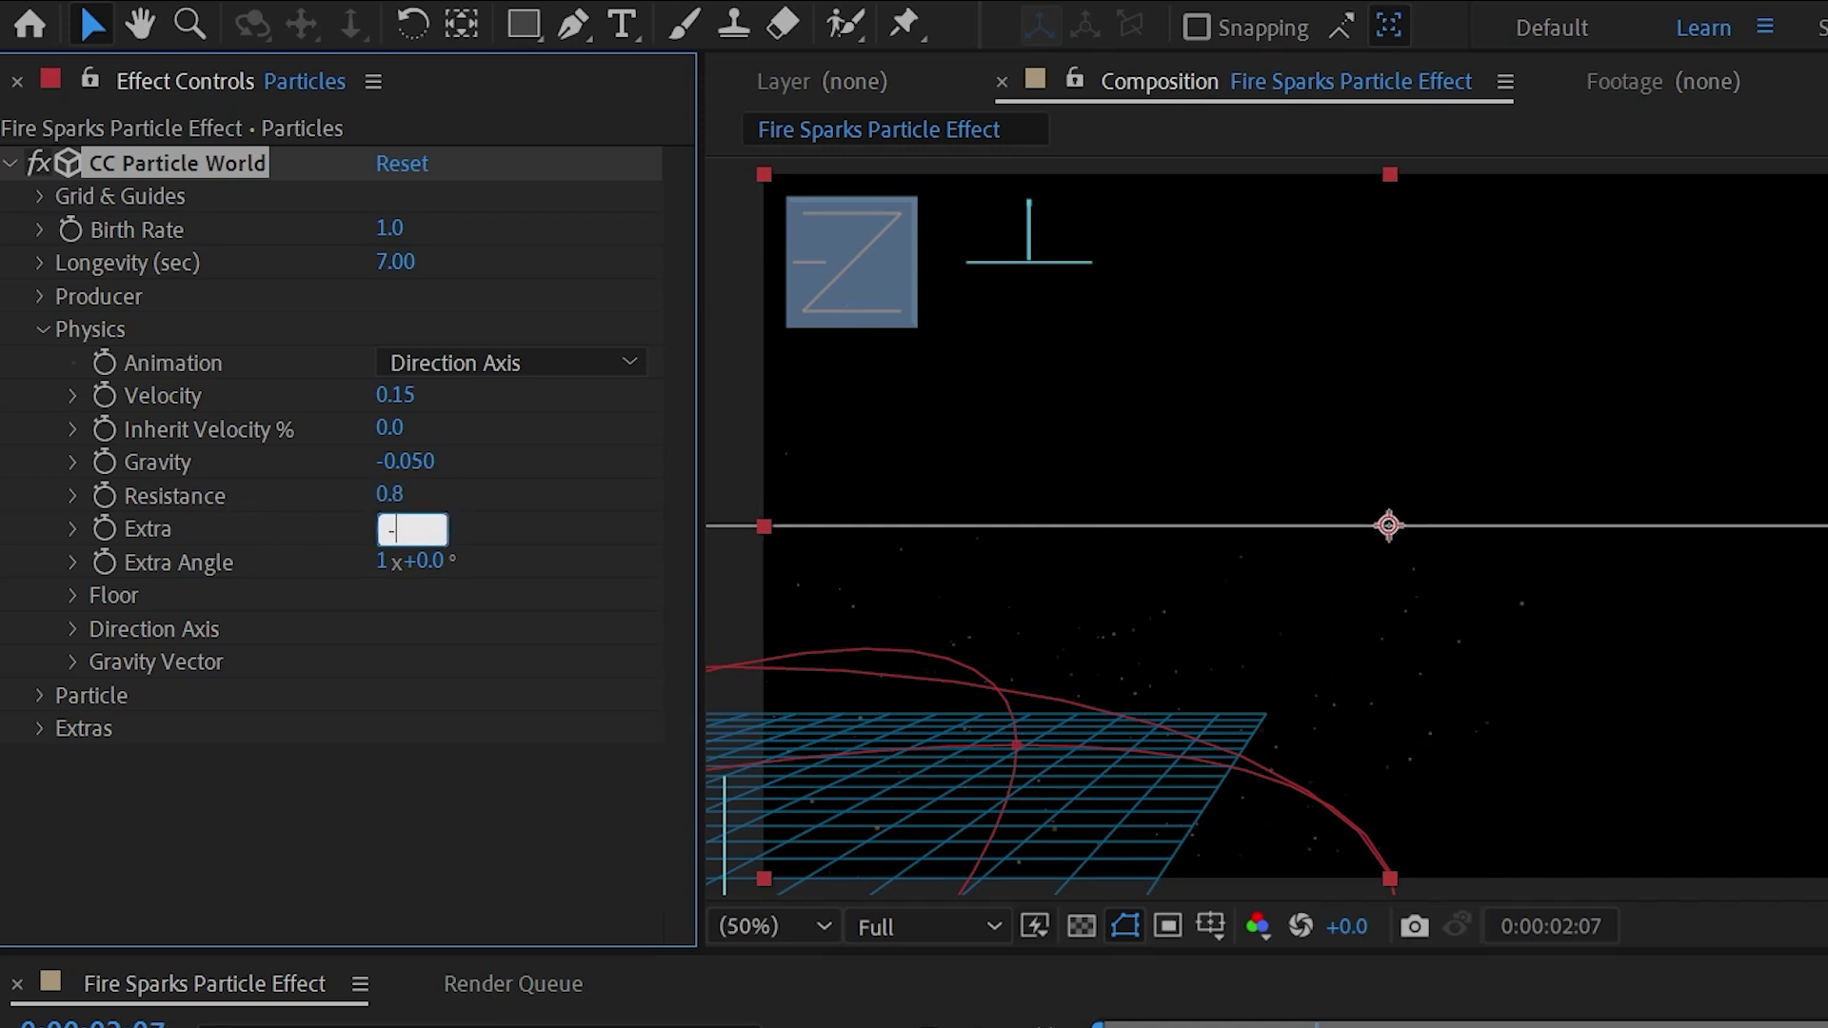
type("-4.0")
key("Return")
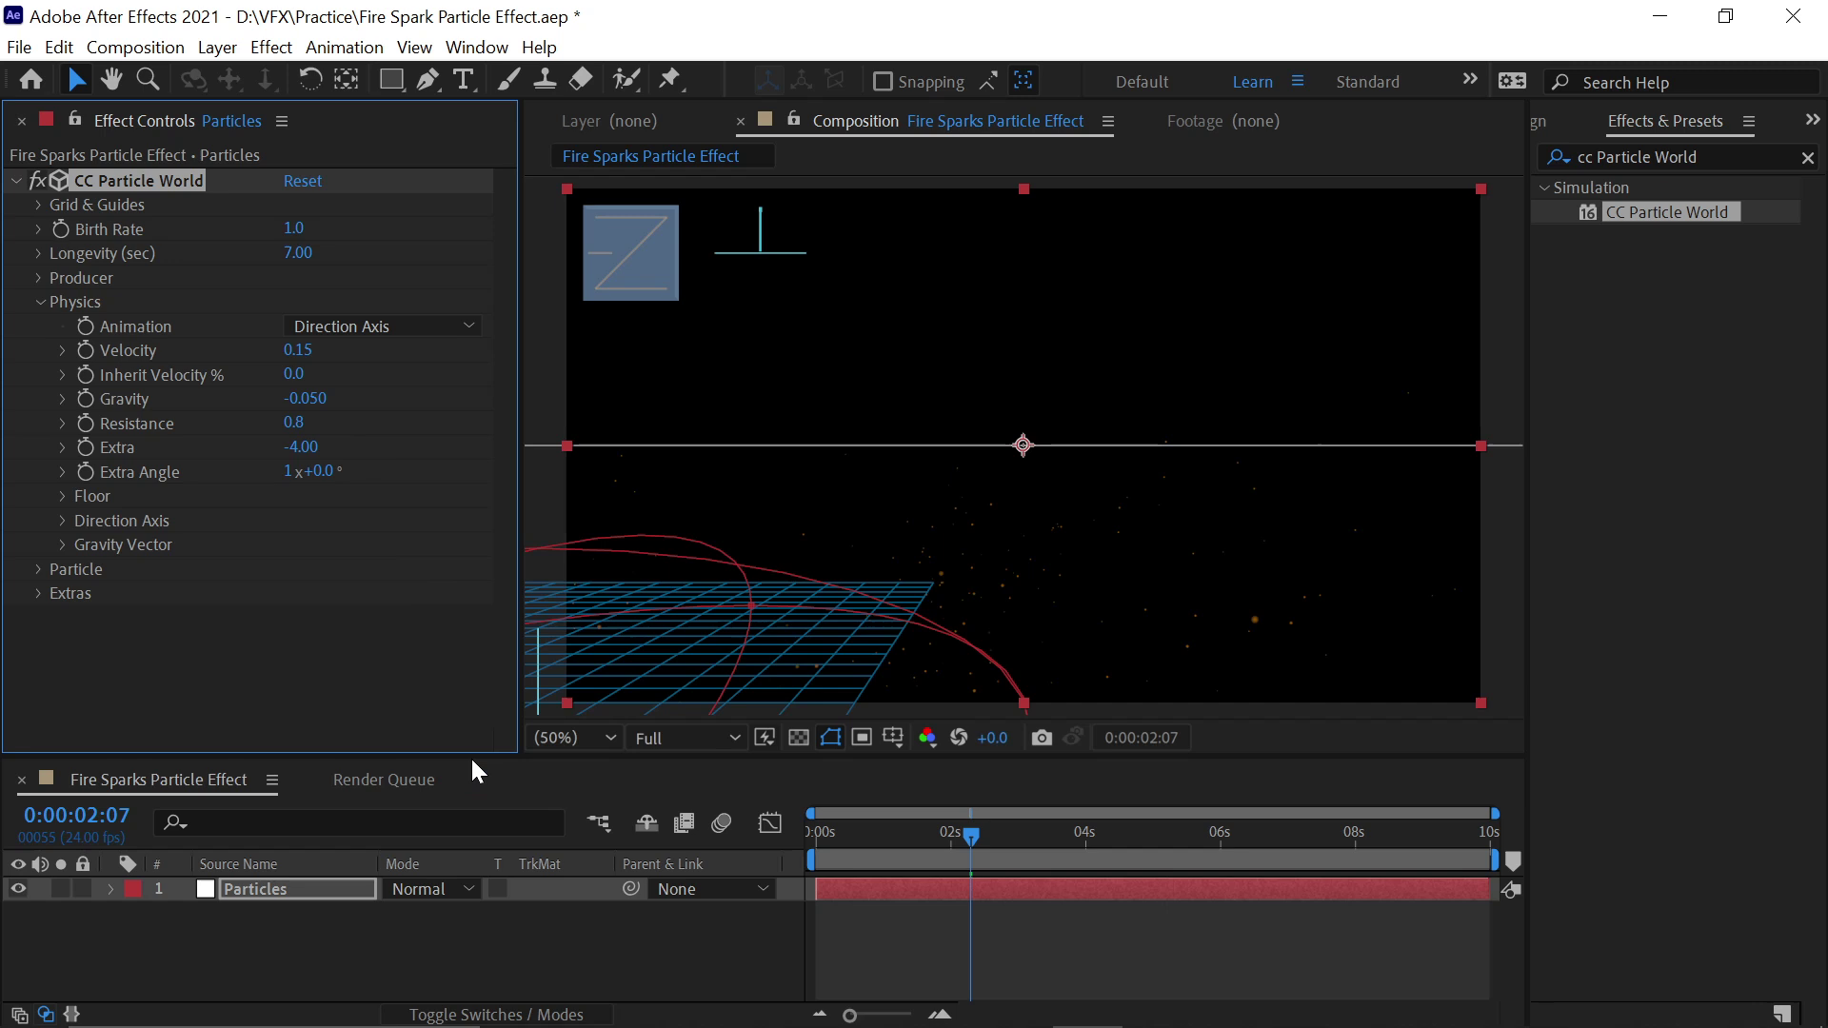
left_click(526, 1017)
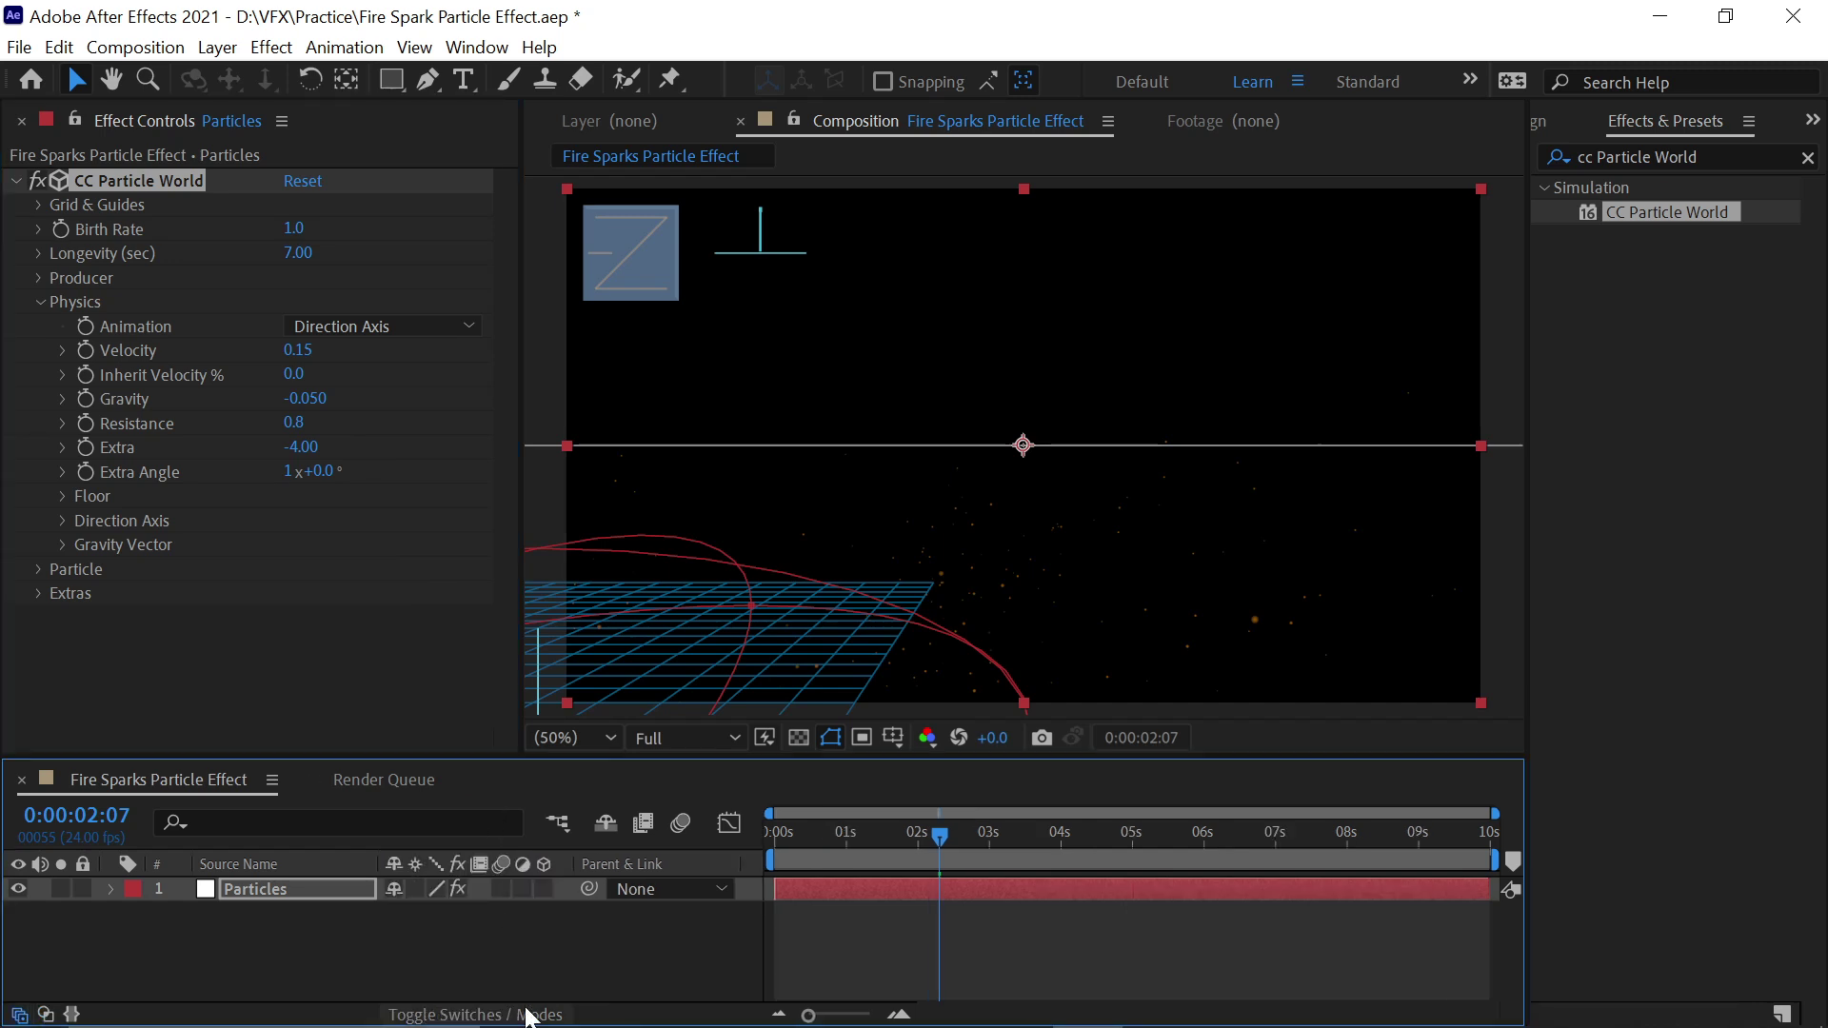
left_click(496, 885)
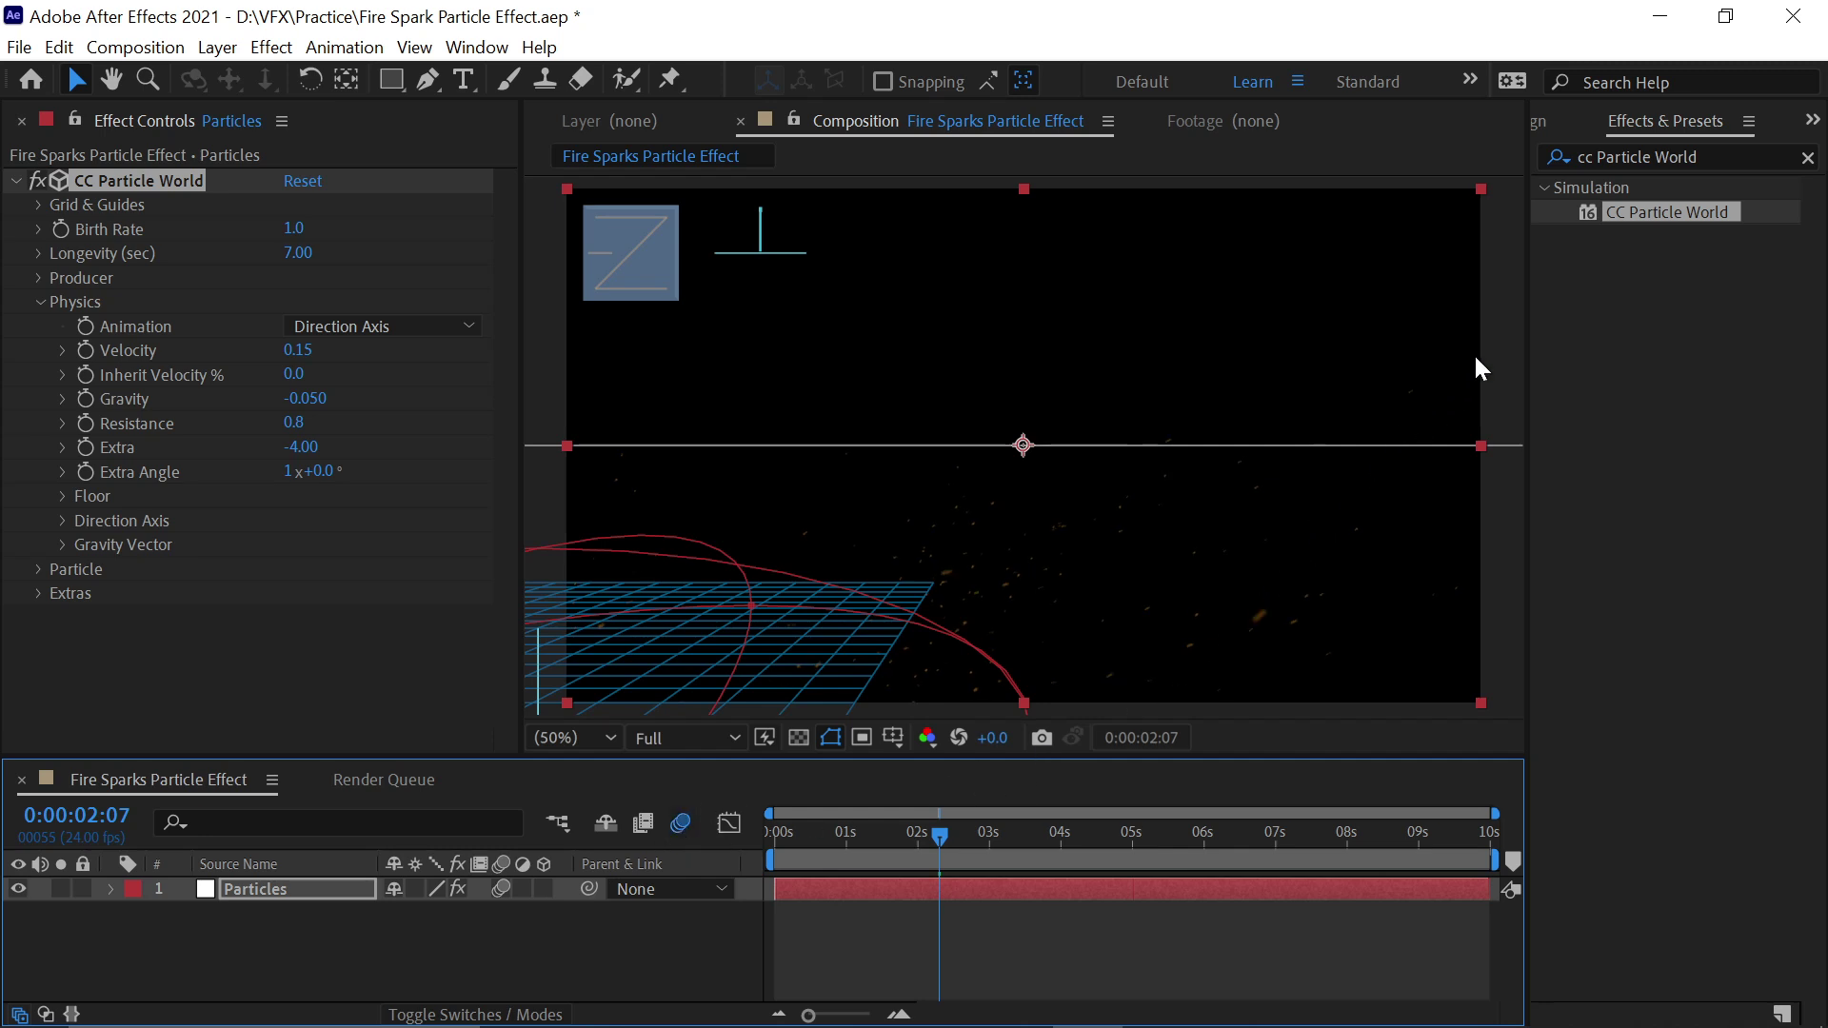
Apply a Glow effect to the Particles layer and duplicate it
left_click(1600, 153)
type("Glow")
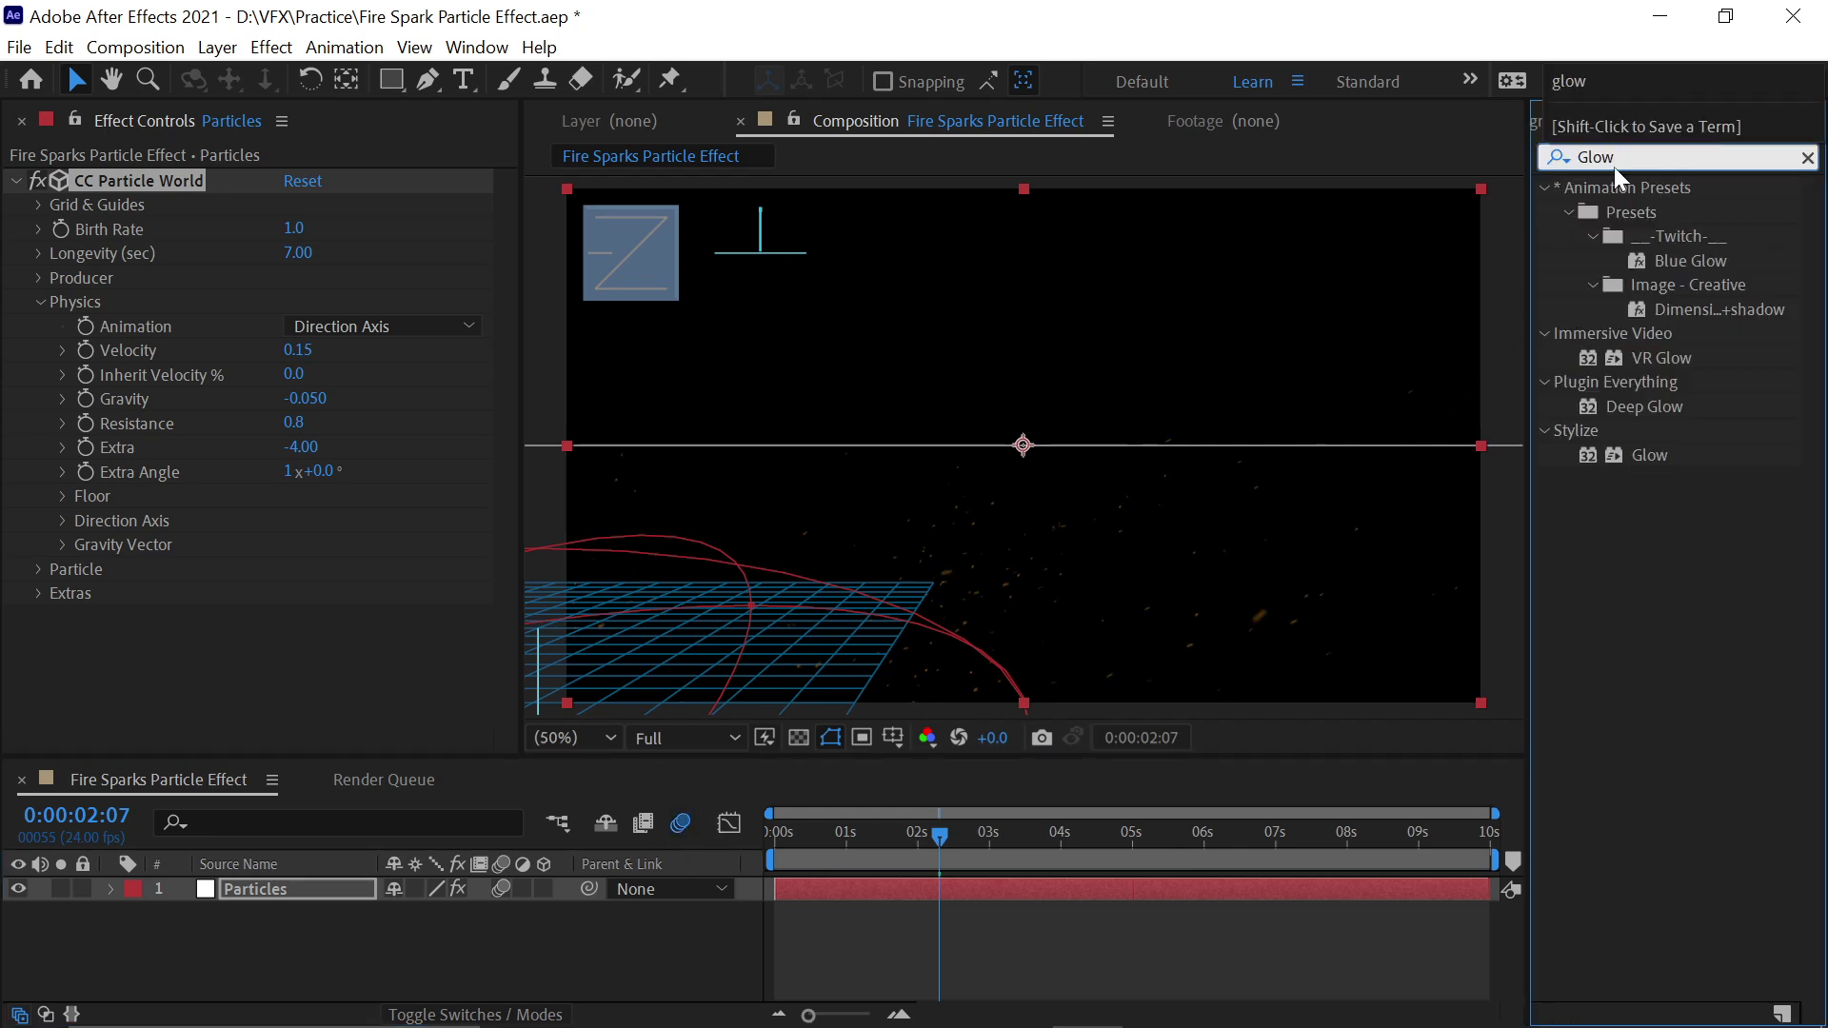
left_click_drag(1655, 449, 306, 888)
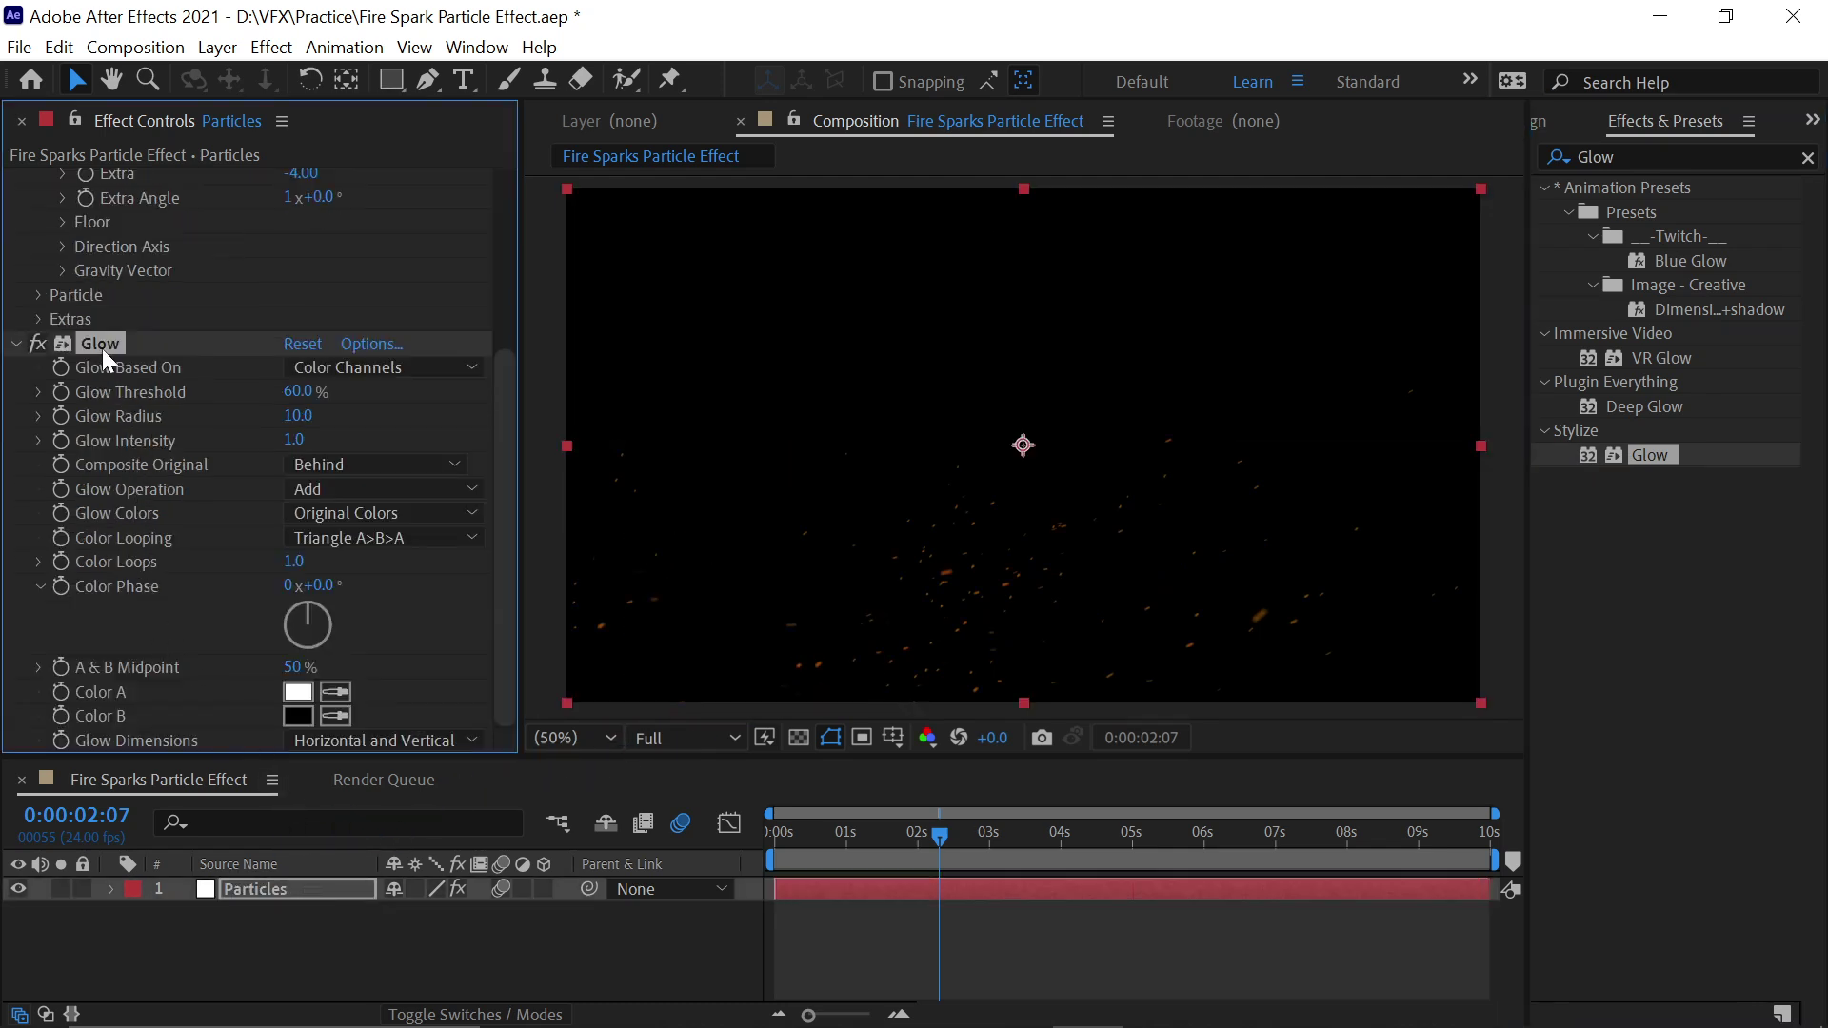
key("ctrl+d")
Set Glow 2's threshold to 12% and the first Glow's threshold to 40%
scroll(102, 348, "up", 5)
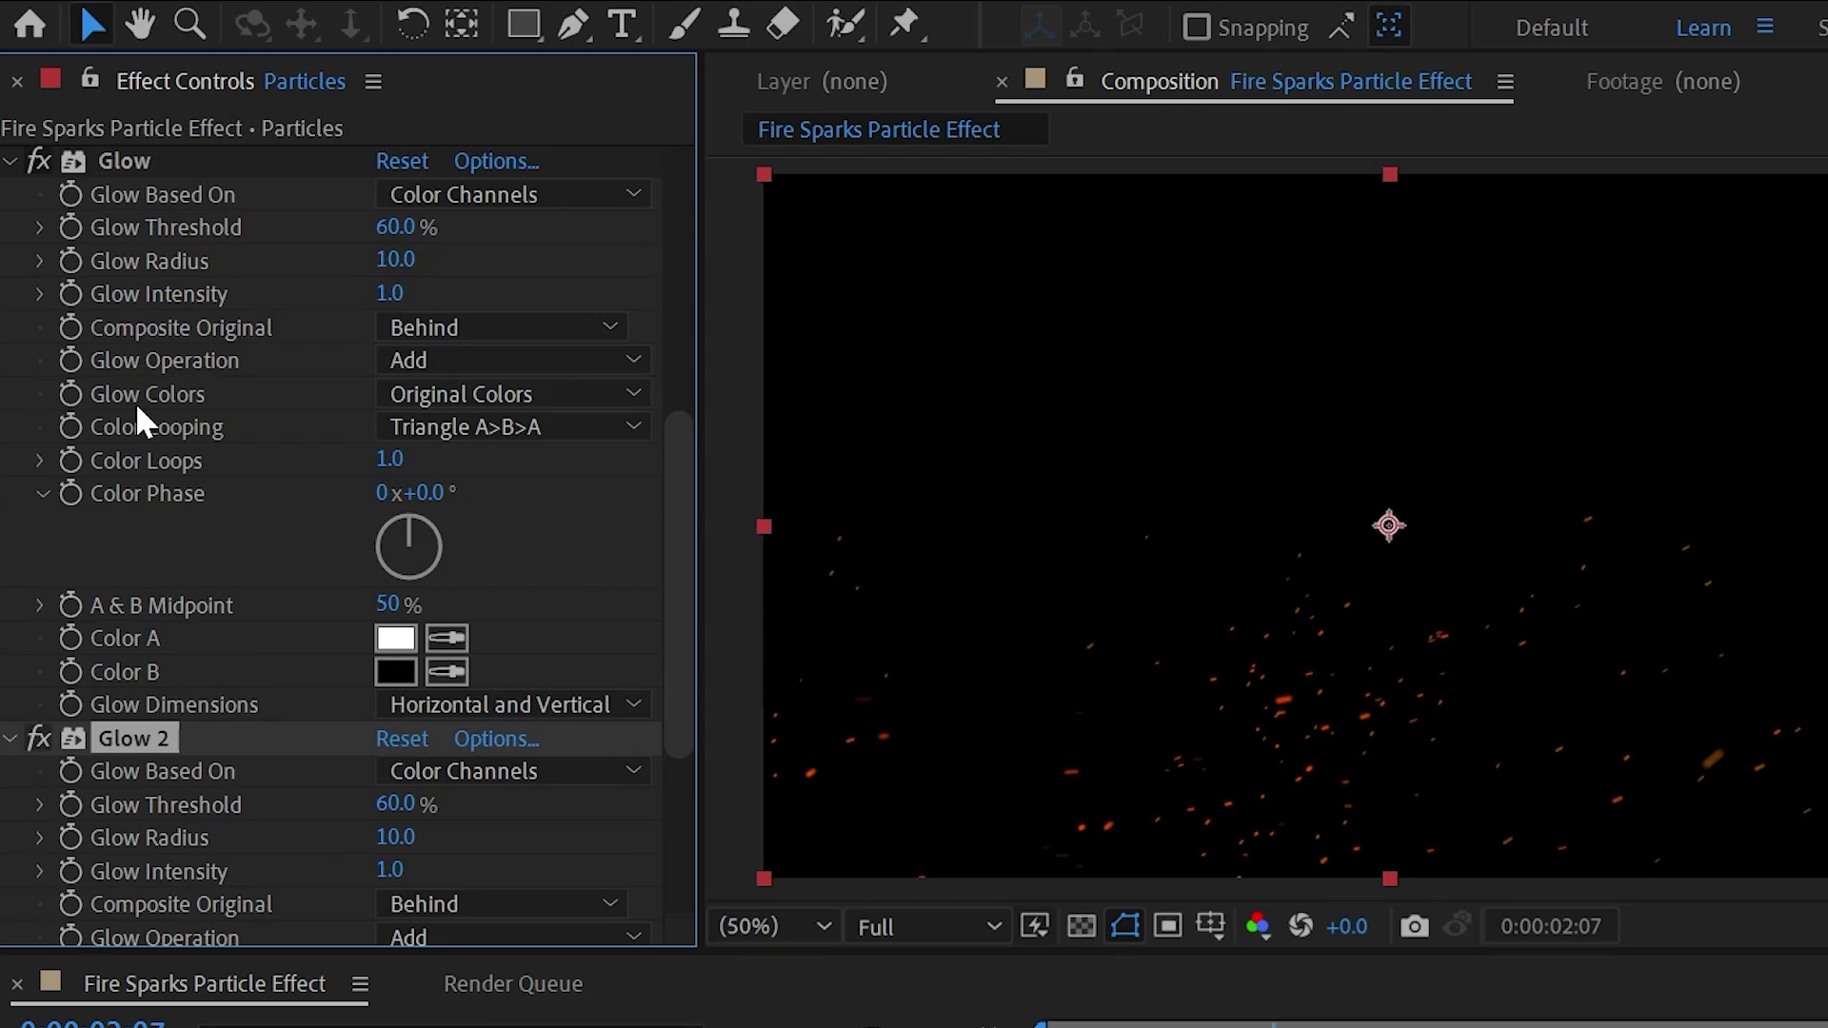
left_click(405, 814)
key("Return")
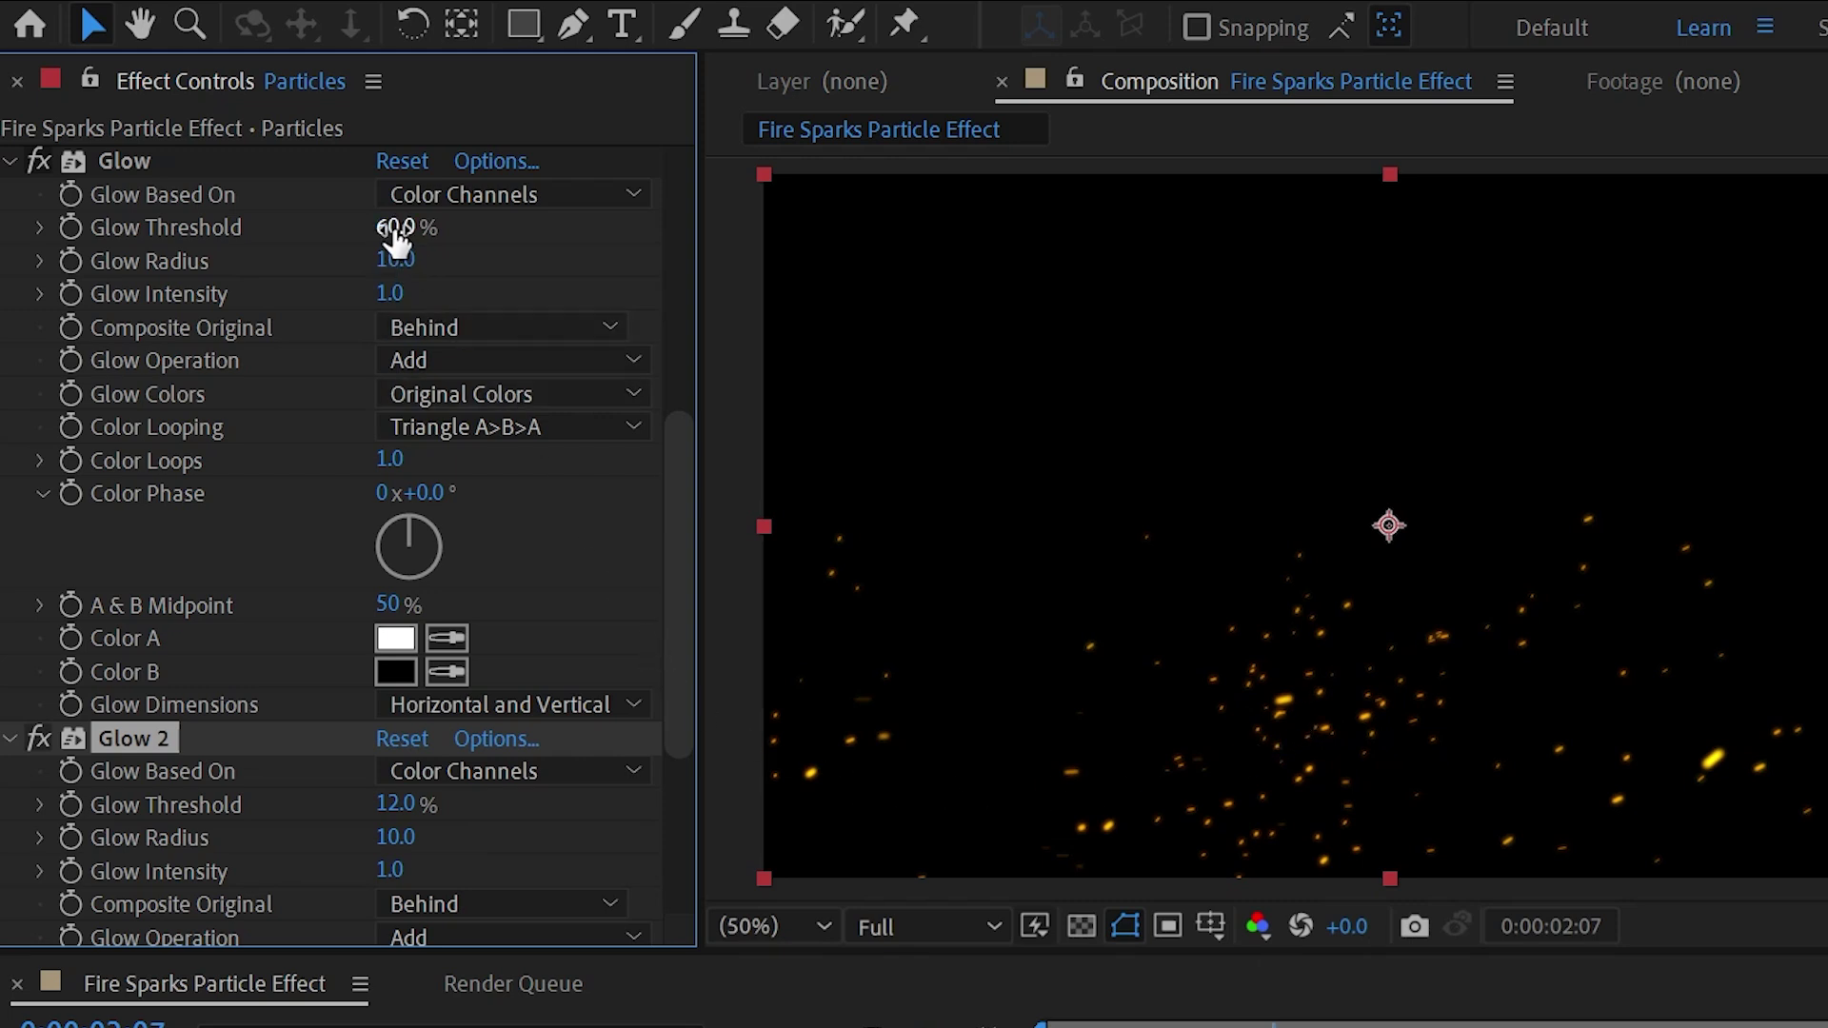
left_click_drag(390, 227, 372, 228)
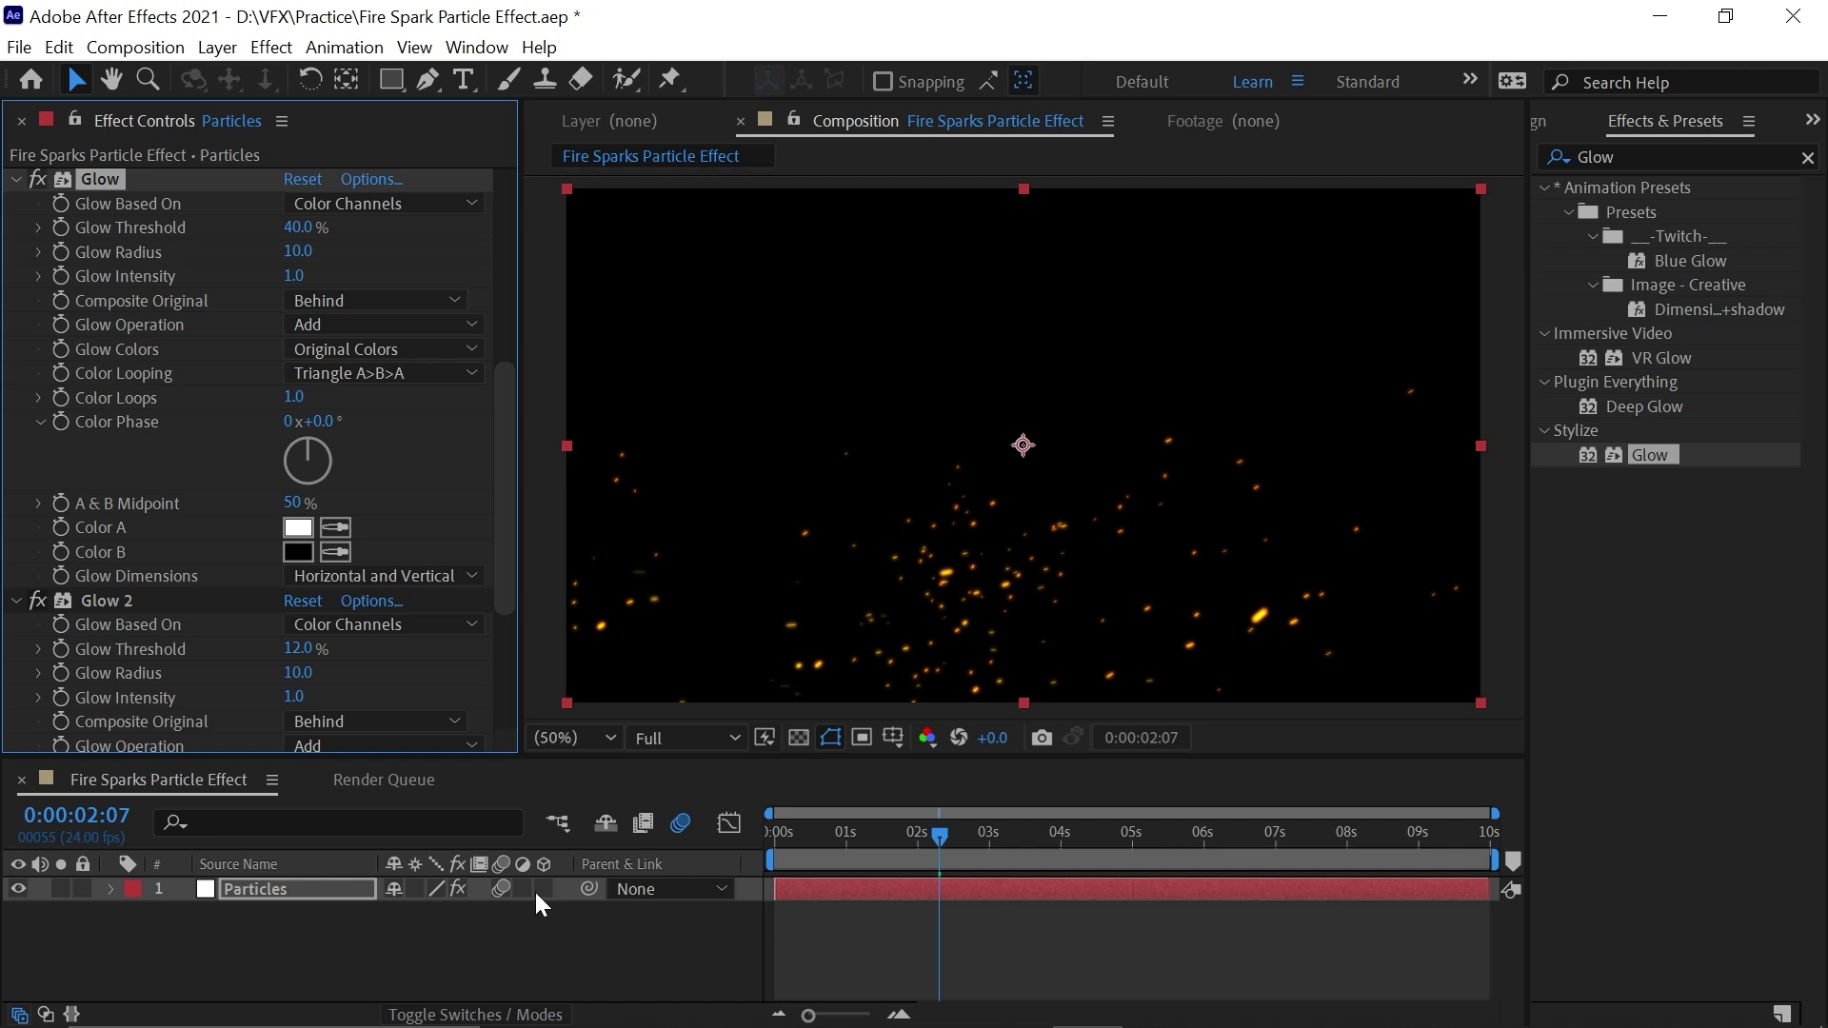
Add a new solid, White Solid 1, and place it beneath the Particles layer
right_click(611, 919)
mouse_move(821, 653)
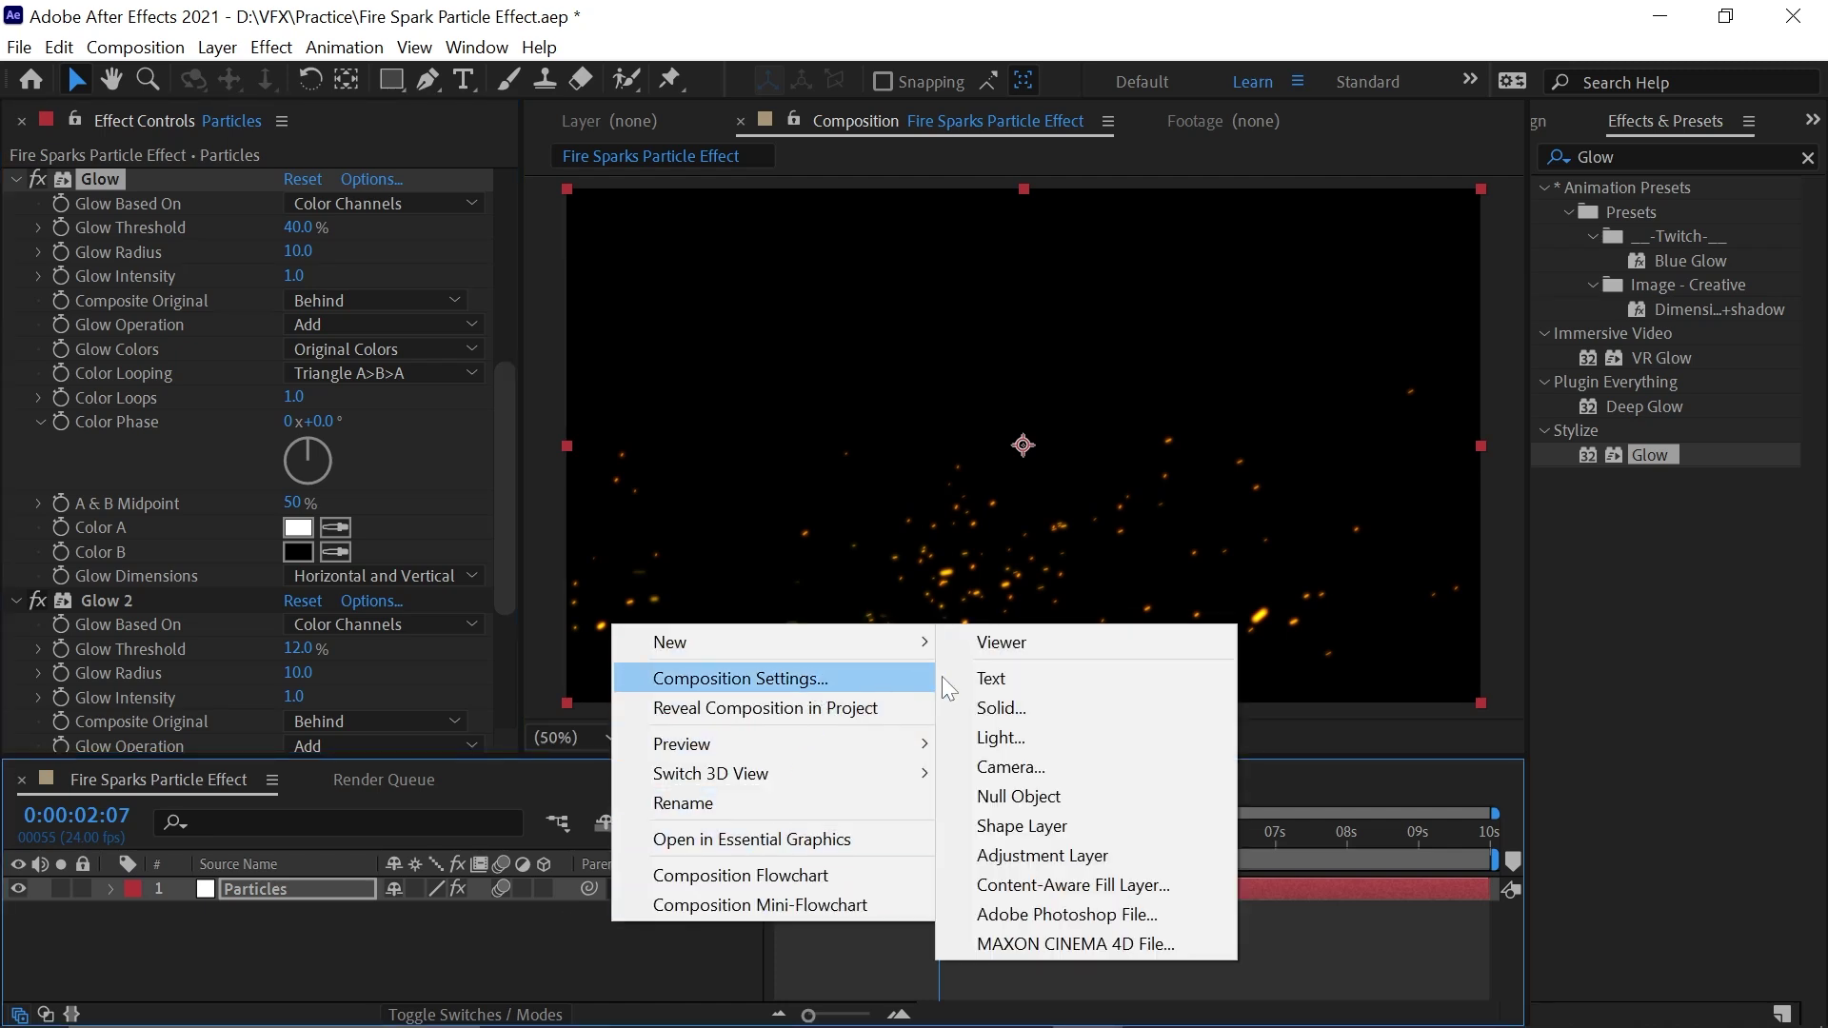
left_click(1047, 716)
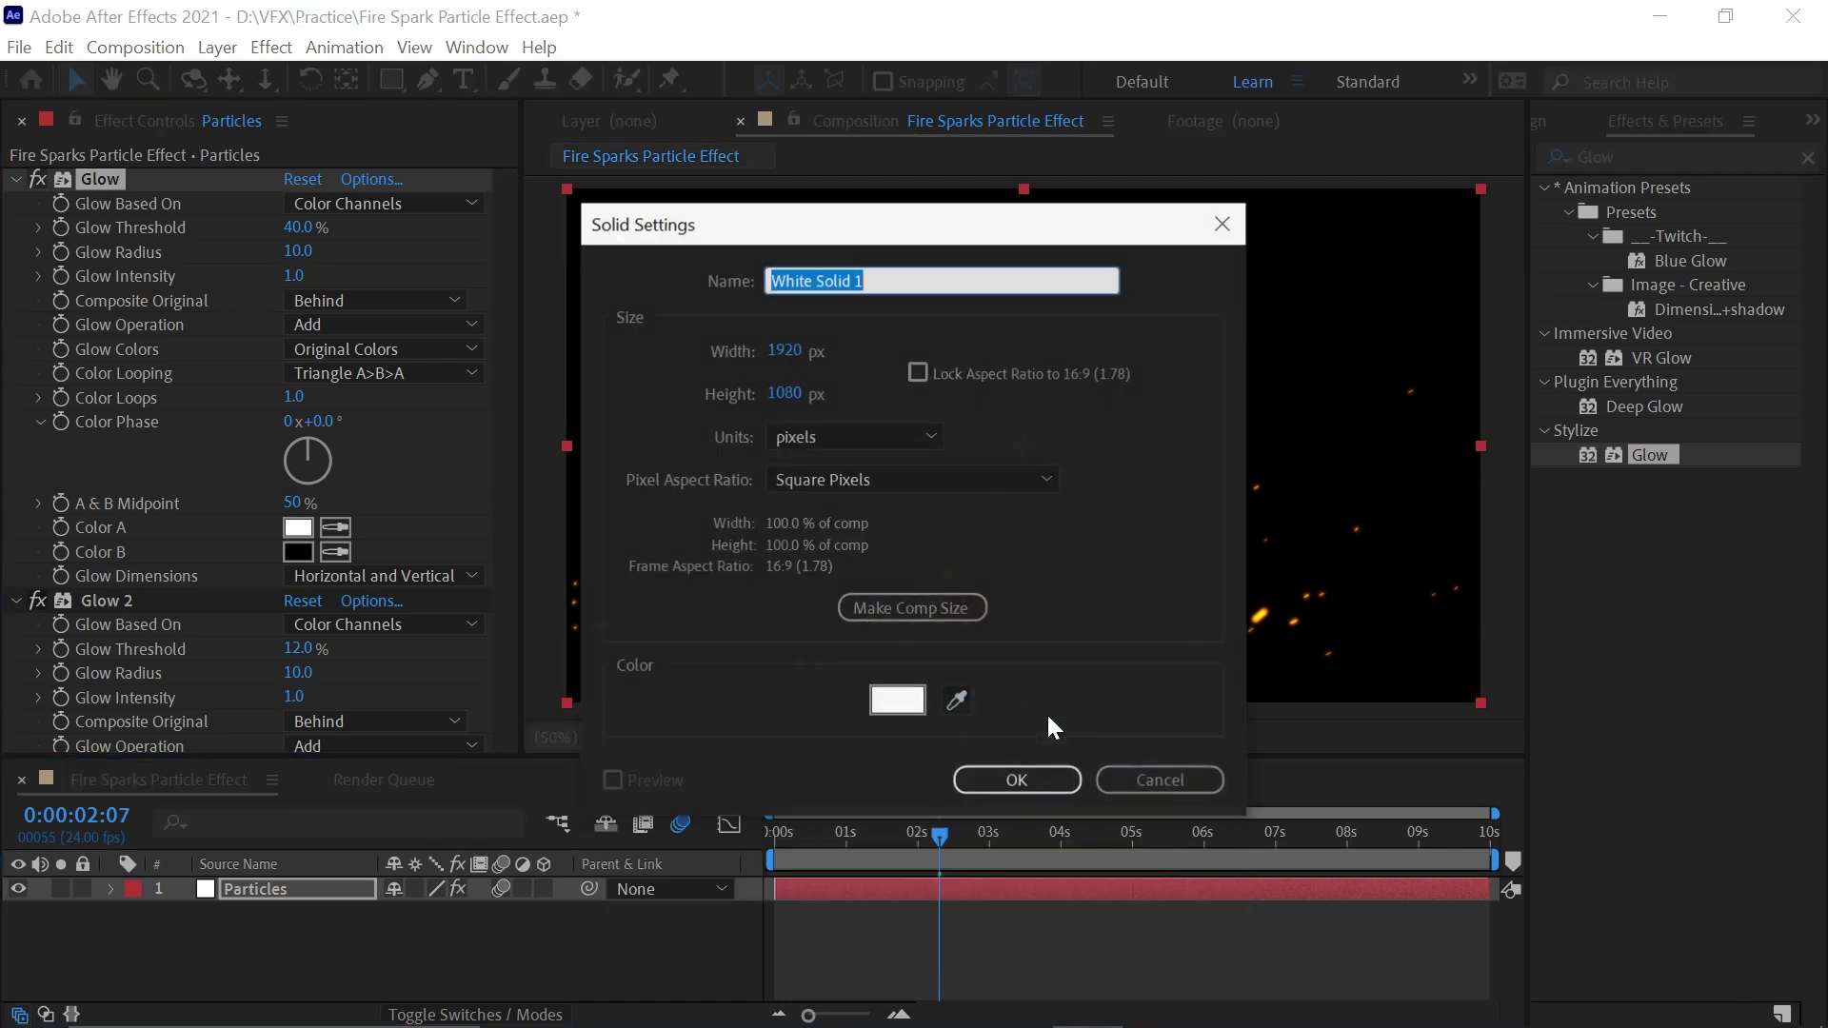
left_click(1034, 773)
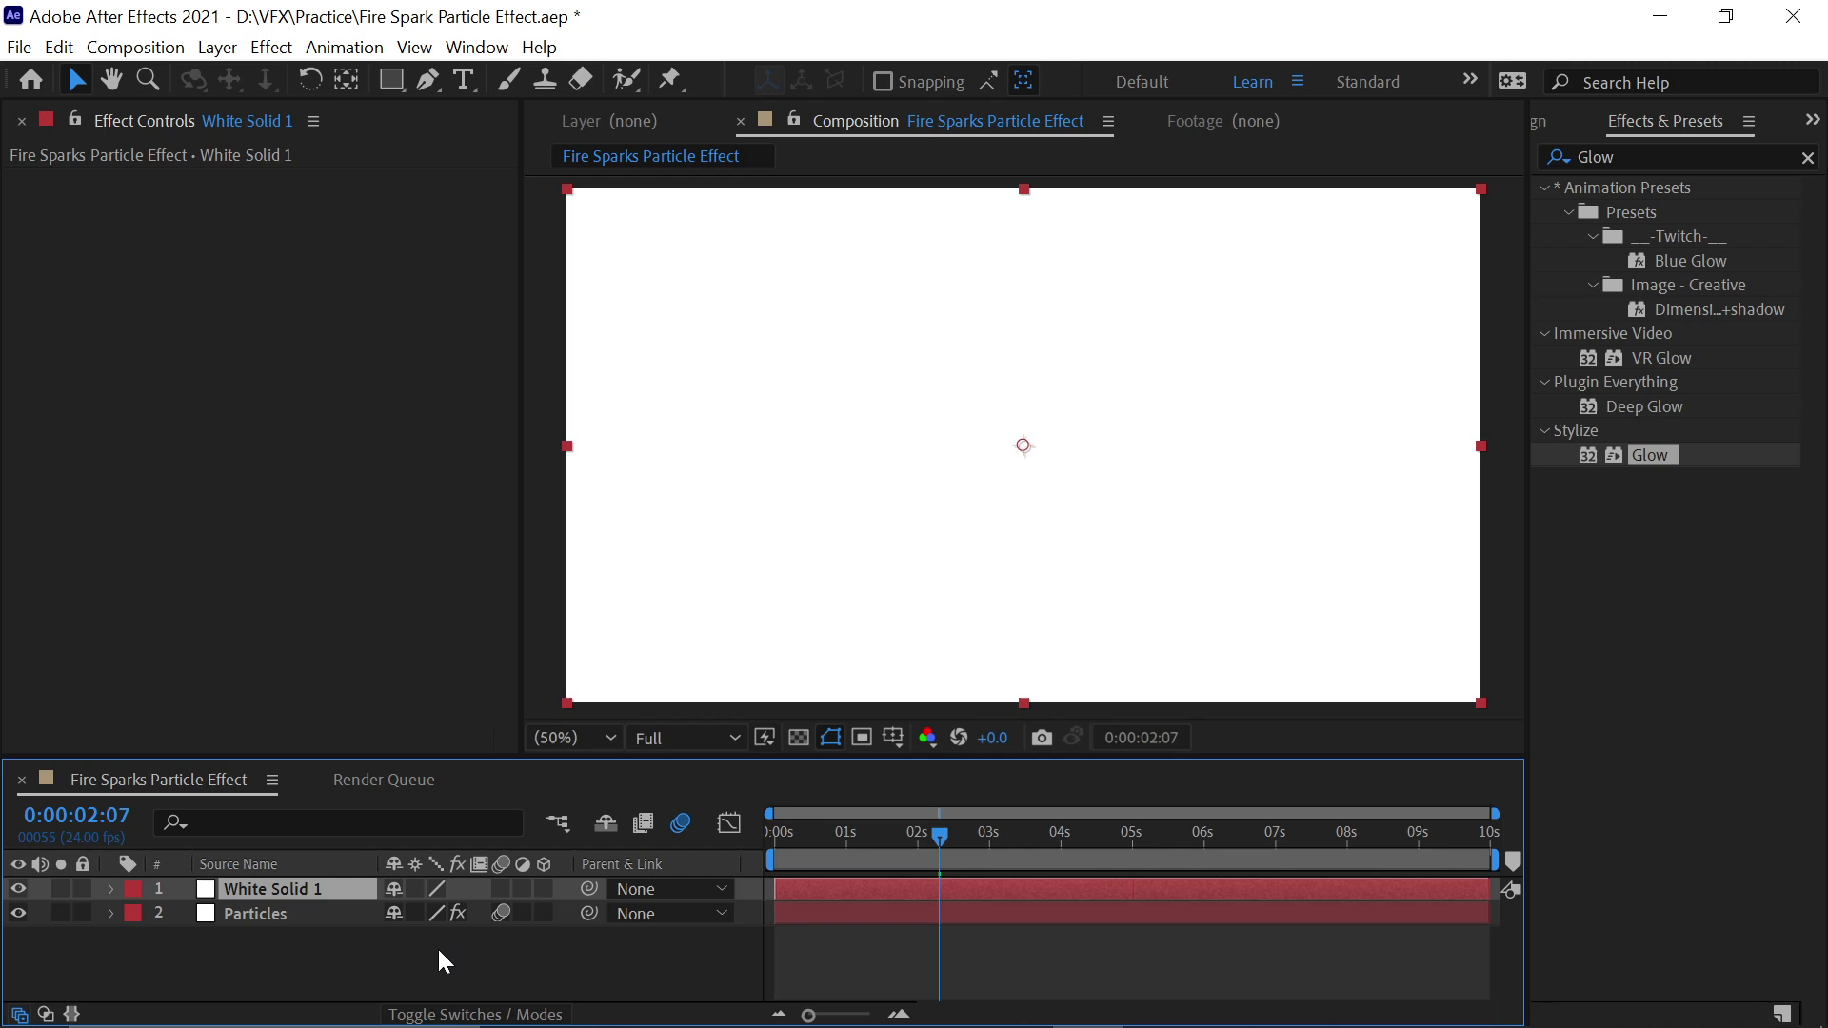
left_click_drag(318, 888, 318, 919)
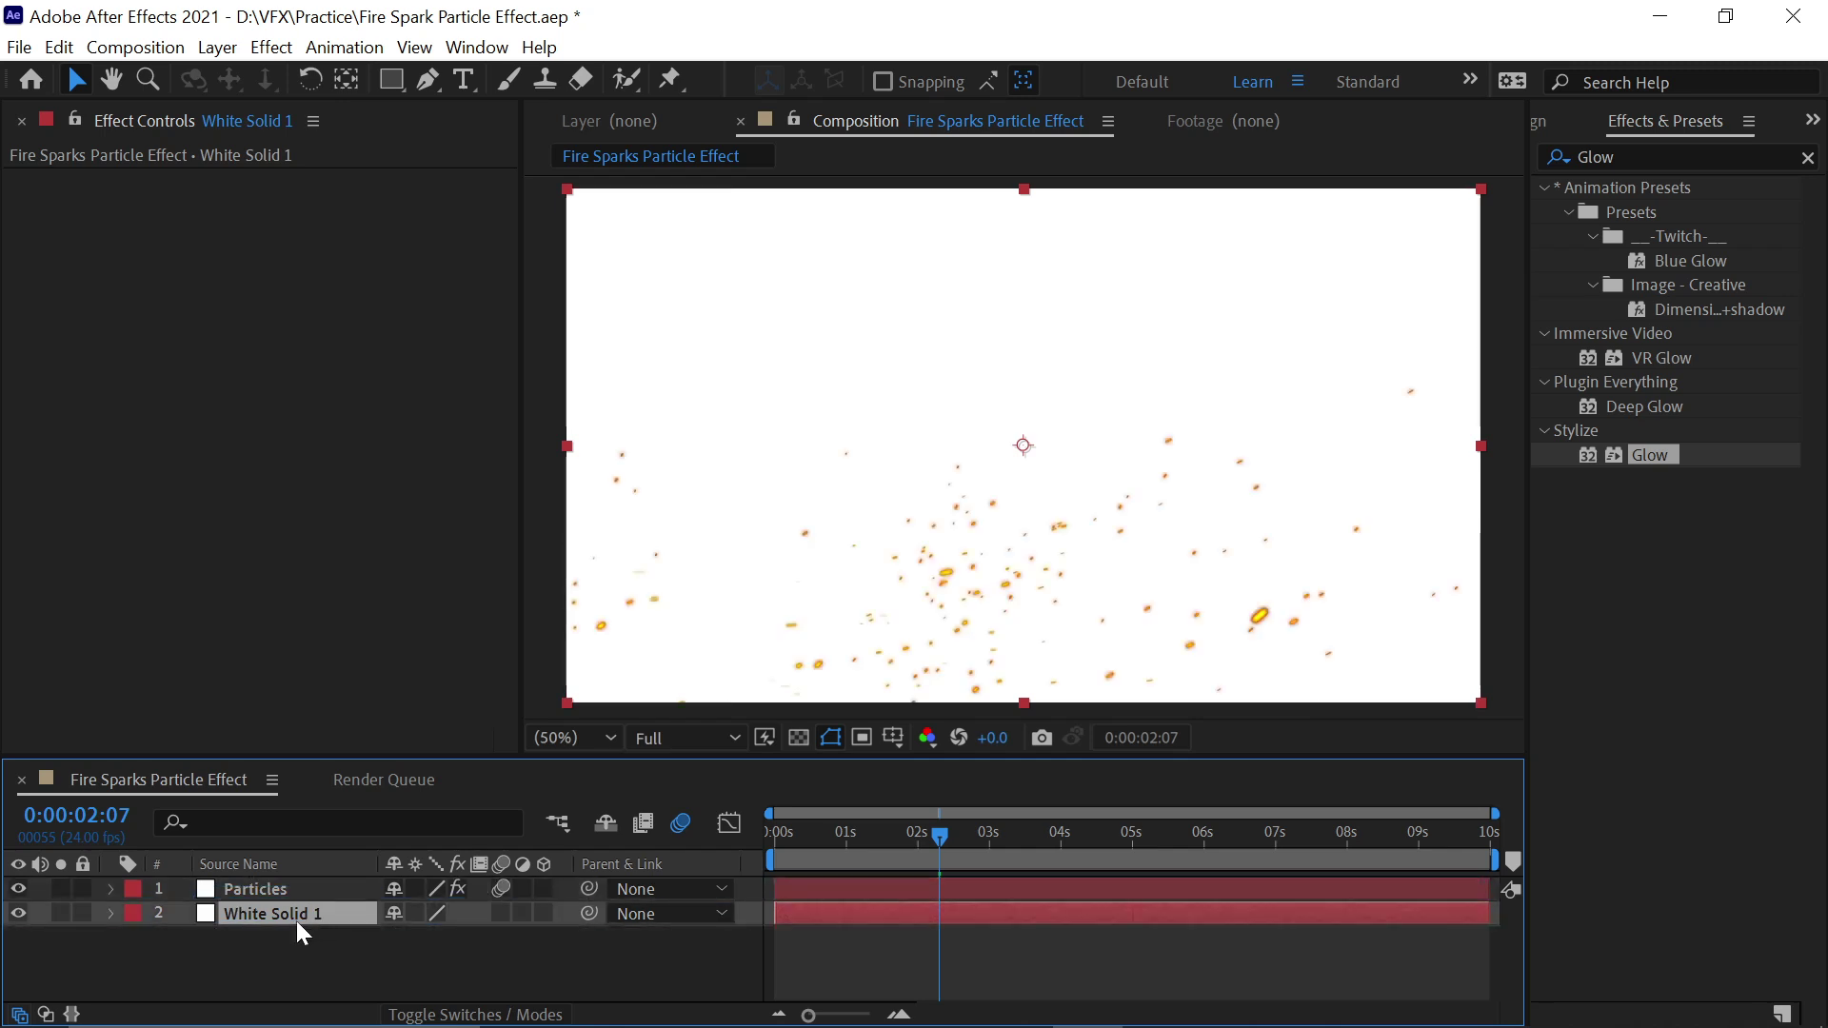
scroll(997, 592, "up", 2)
scroll(1082, 396, "up", 2)
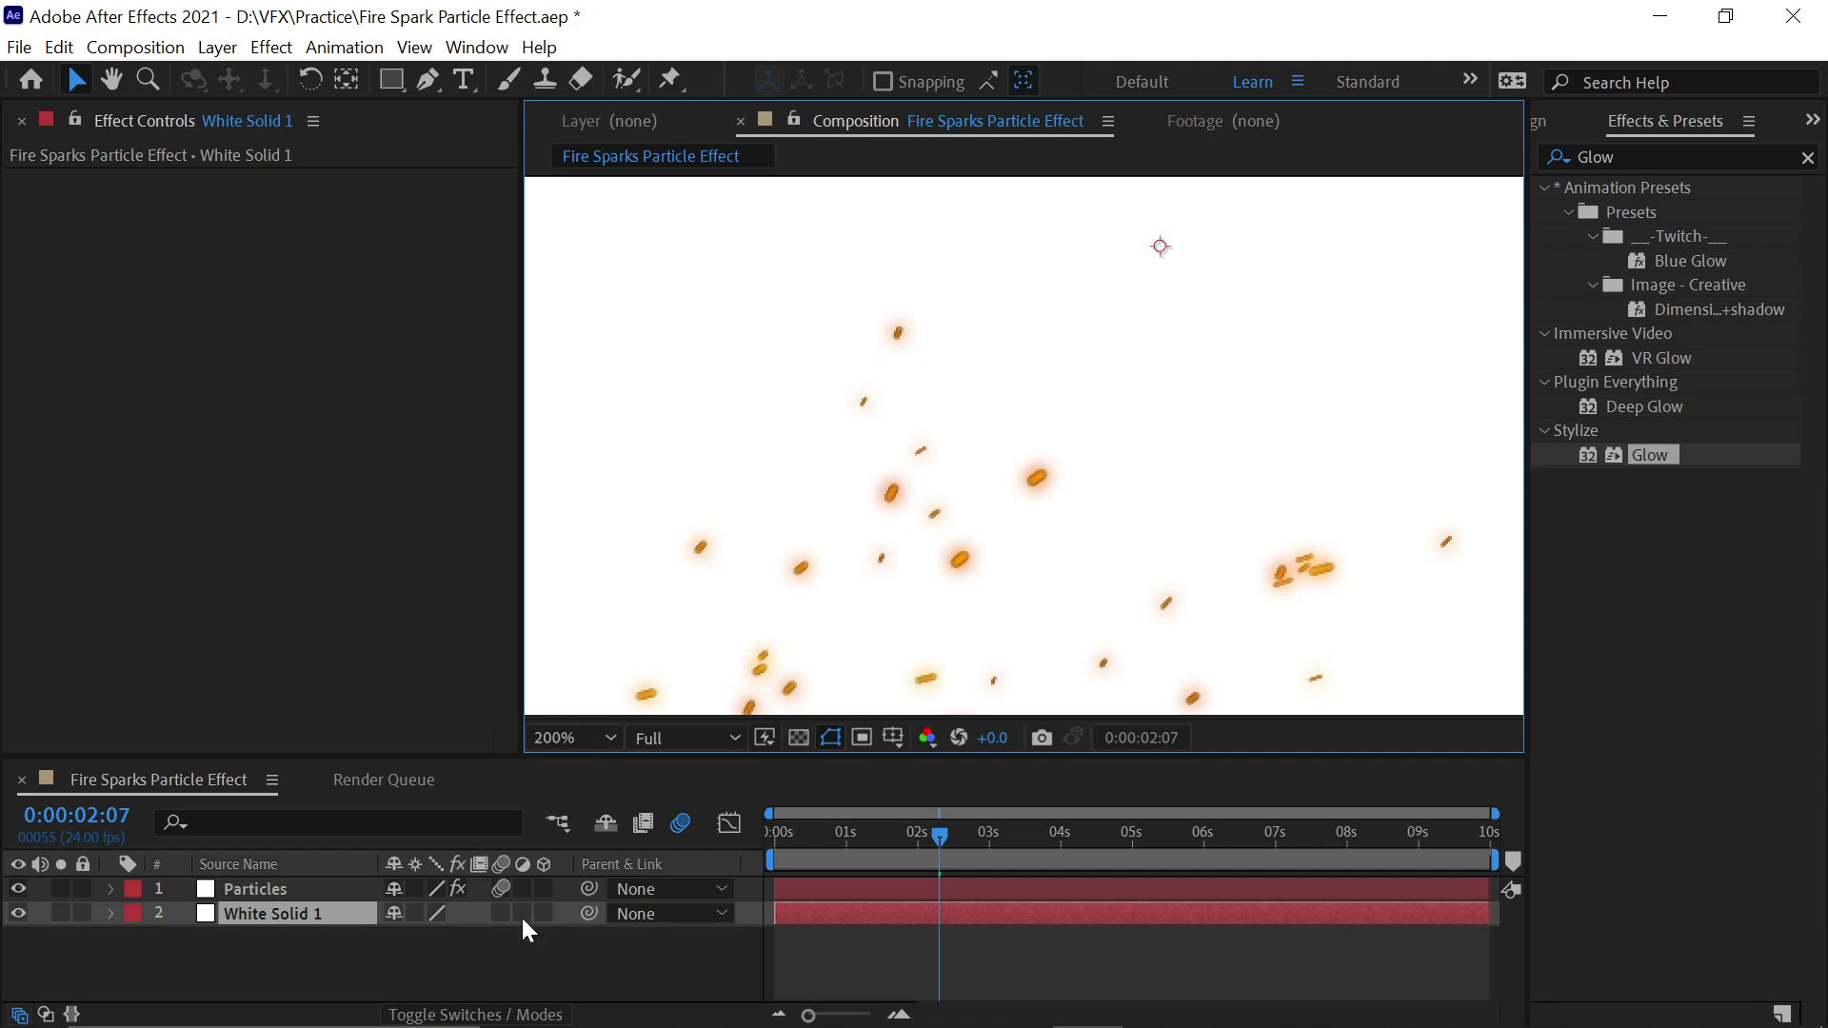
Set the Particles layer's blend mode to Screen
left_click(526, 1015)
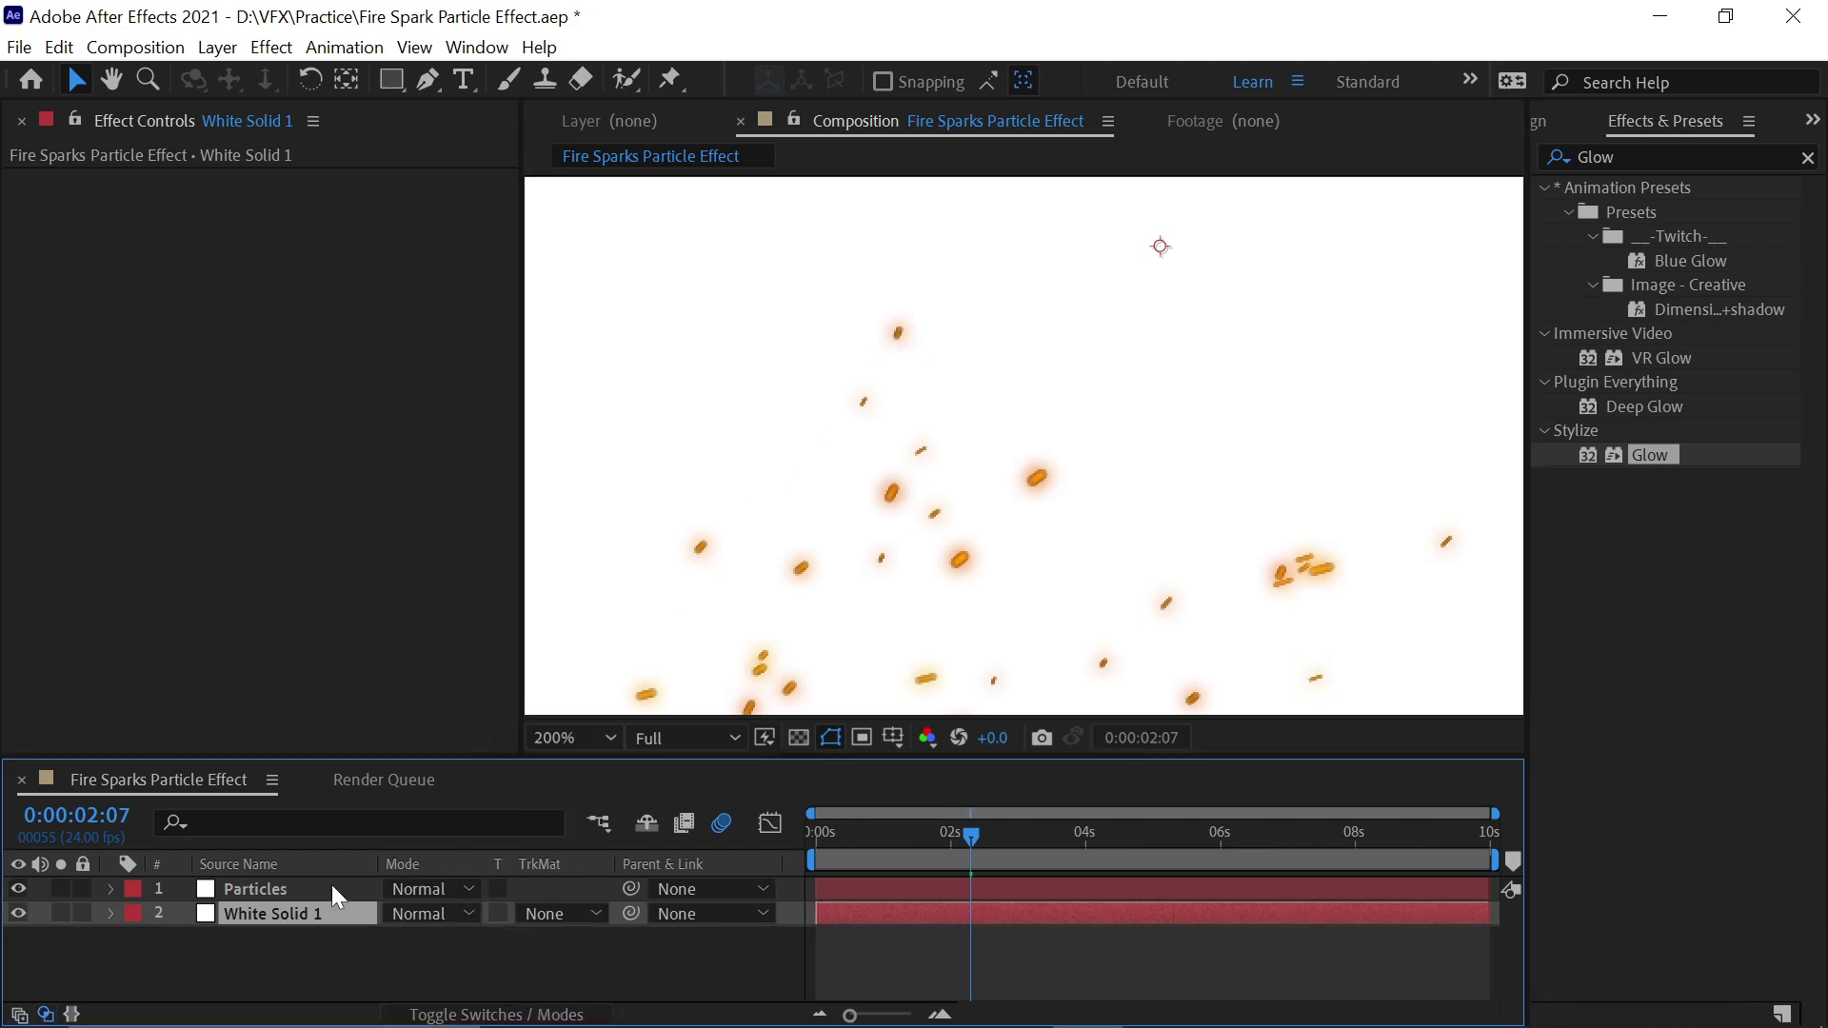
left_click(331, 887)
left_click(409, 889)
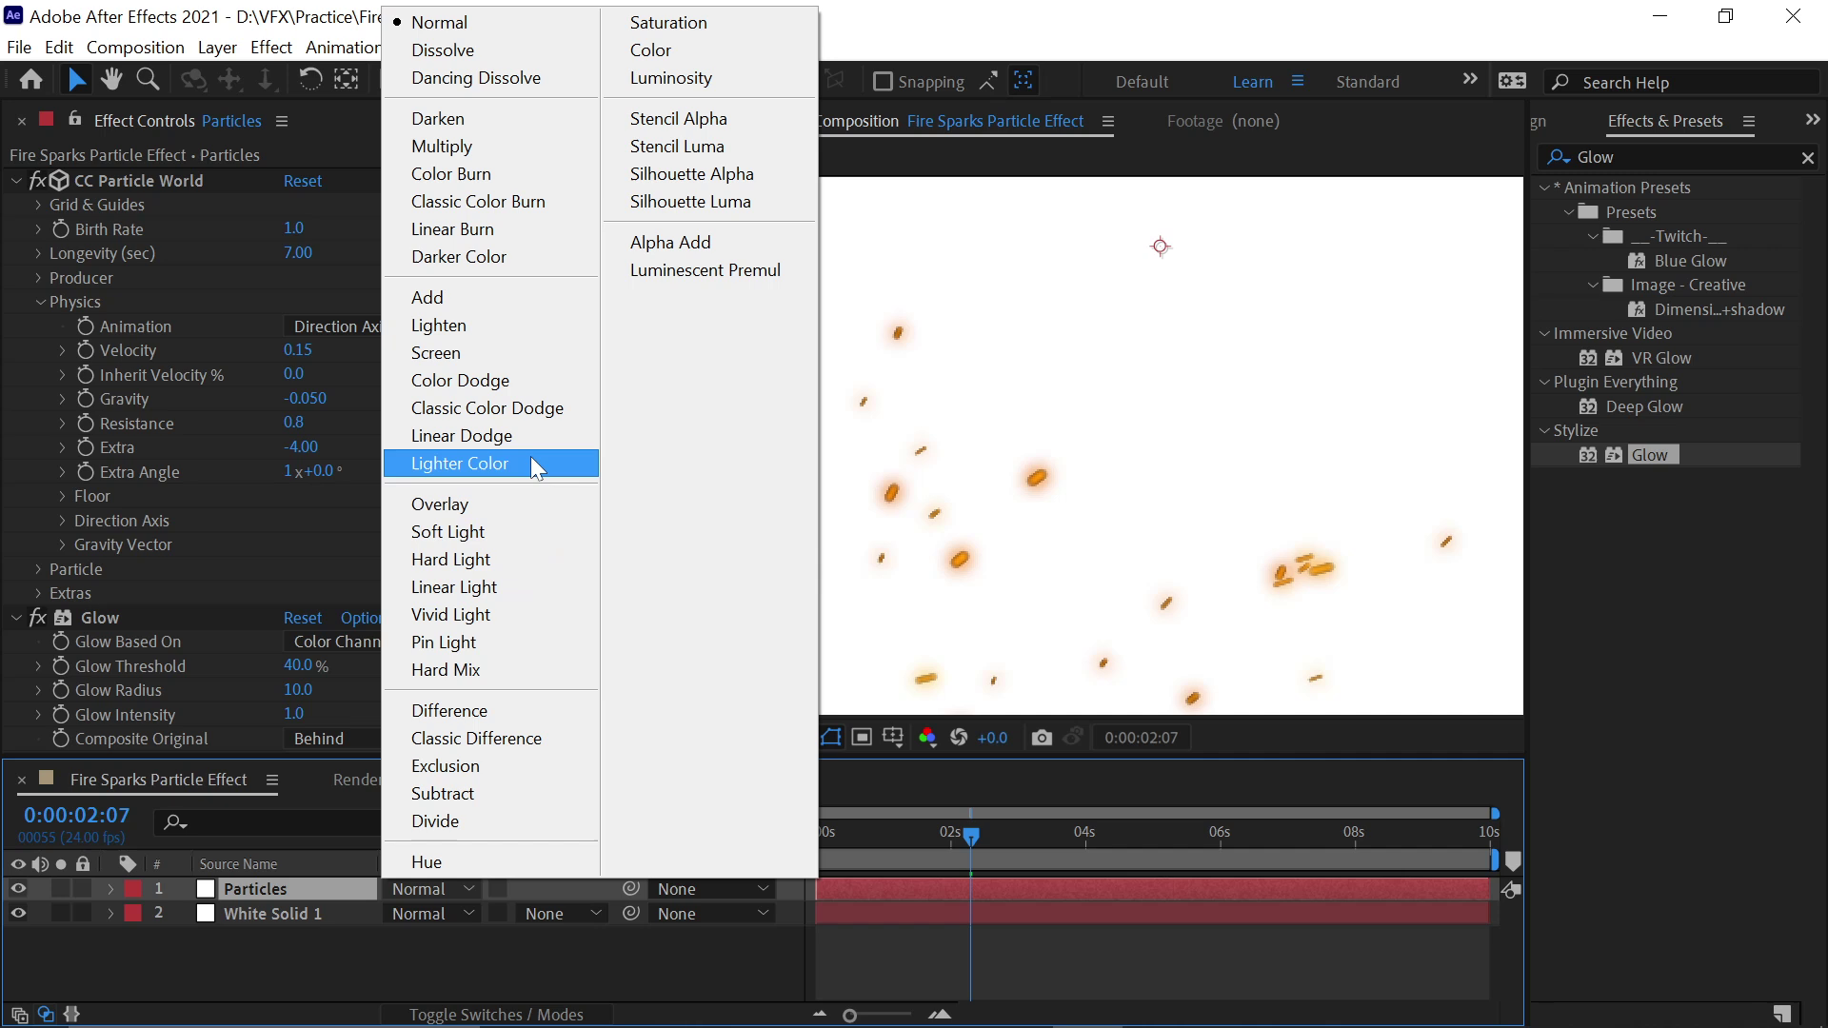
left_click(524, 363)
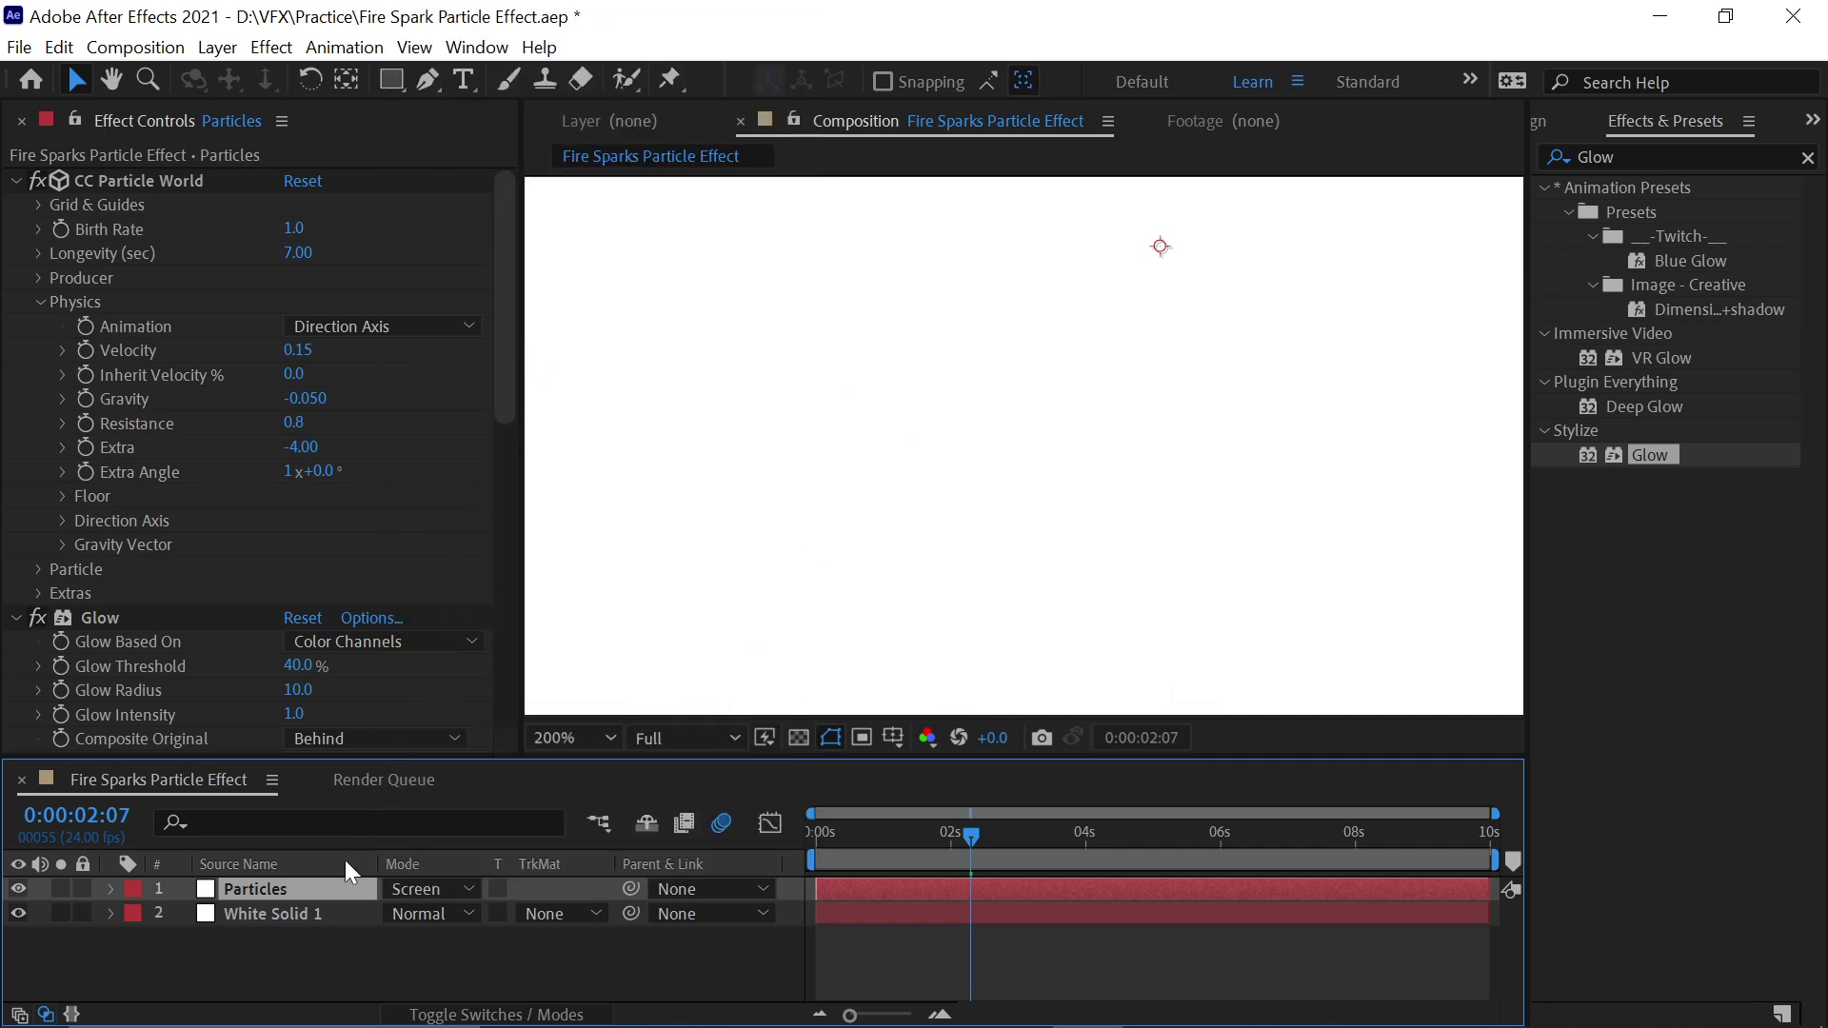
left_click(317, 911)
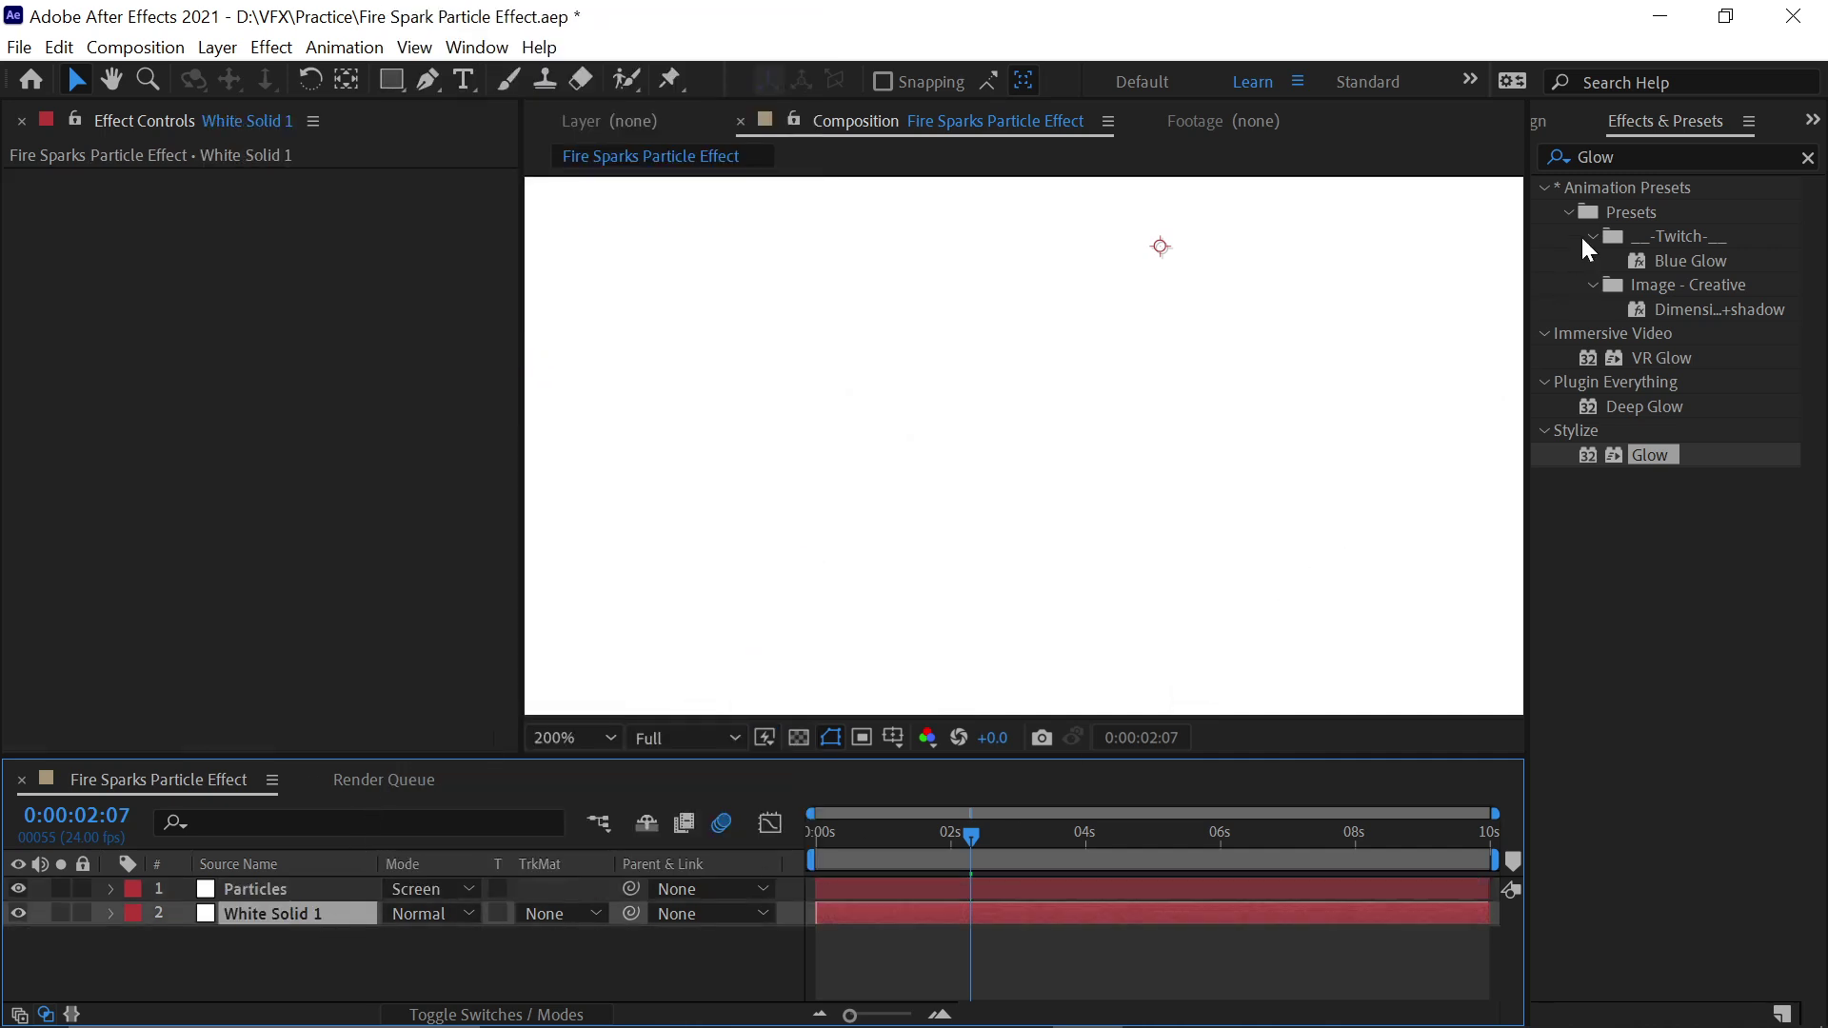
Apply Gradient Ramp to White Solid 1 and play the preview from the start
double_click(1627, 156)
type("gradient ramp")
left_click_drag(1714, 209, 350, 920)
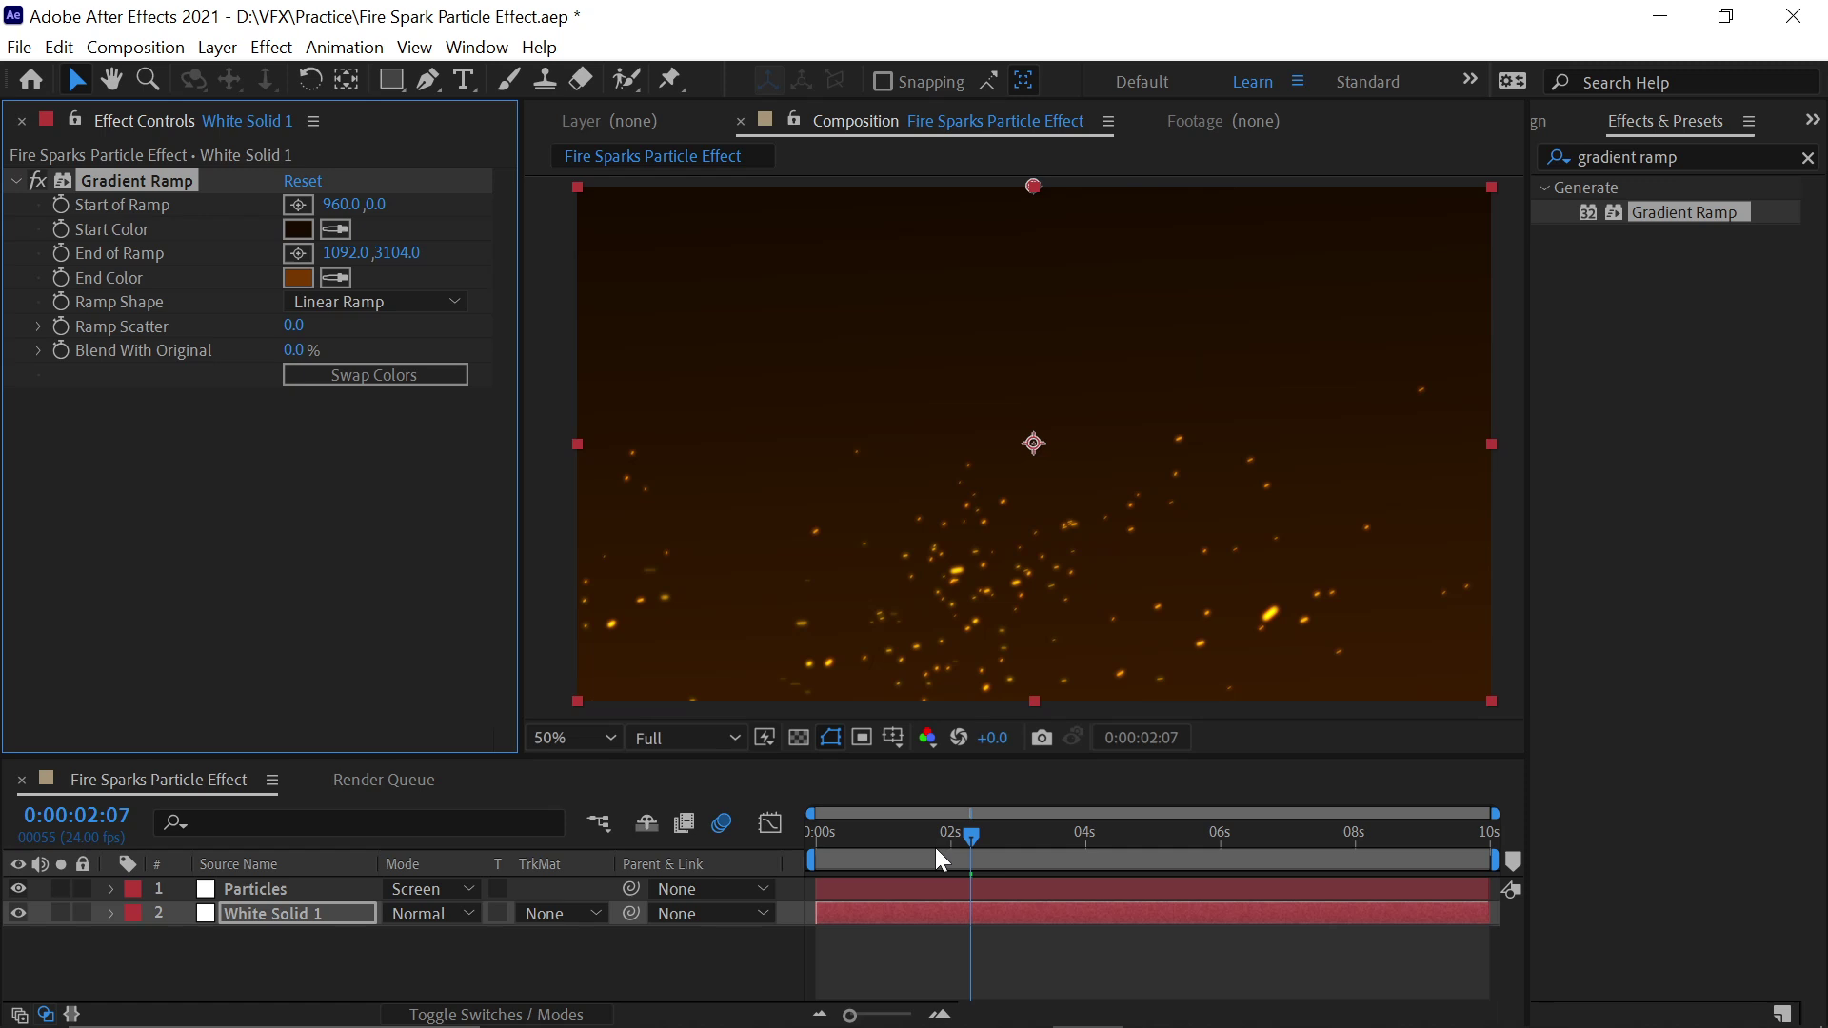
left_click_drag(935, 847, 811, 854)
key("h")
key("space")
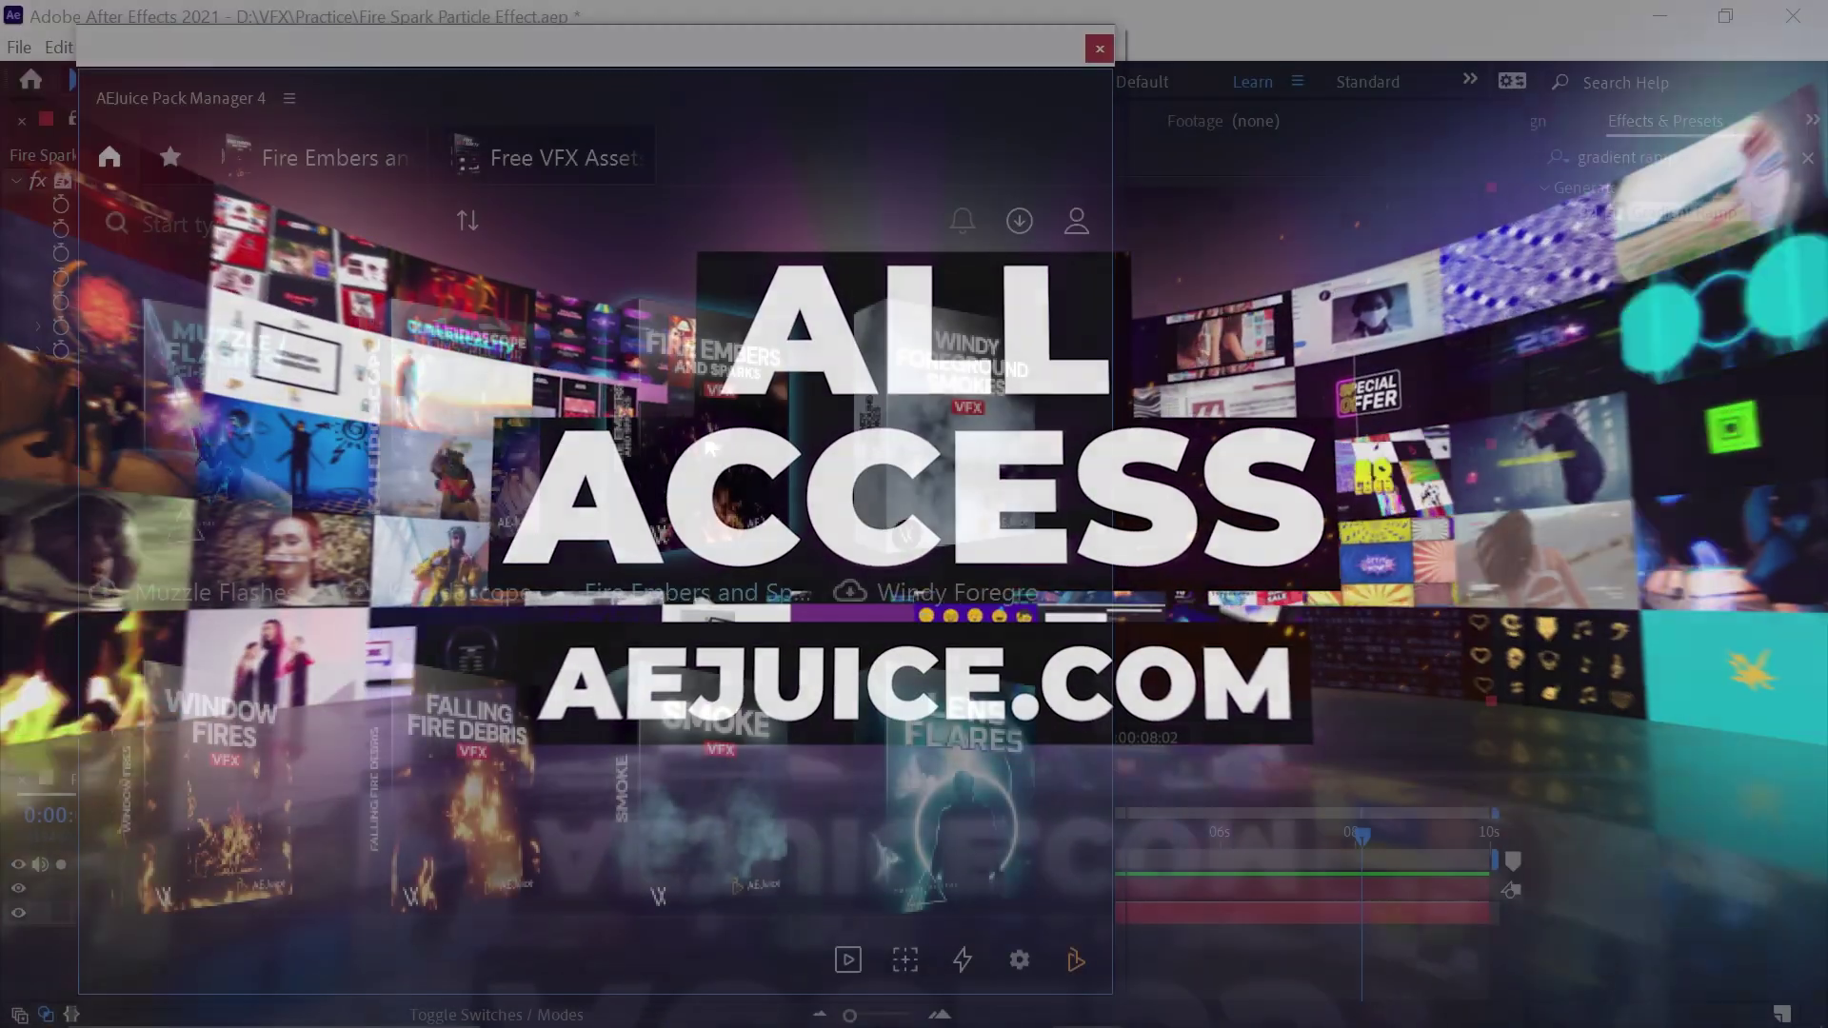
In the Fire Embers pack, select the Fire_Embers_60fps_04 clip
left_click(708, 448)
scroll(738, 486, "up", 3)
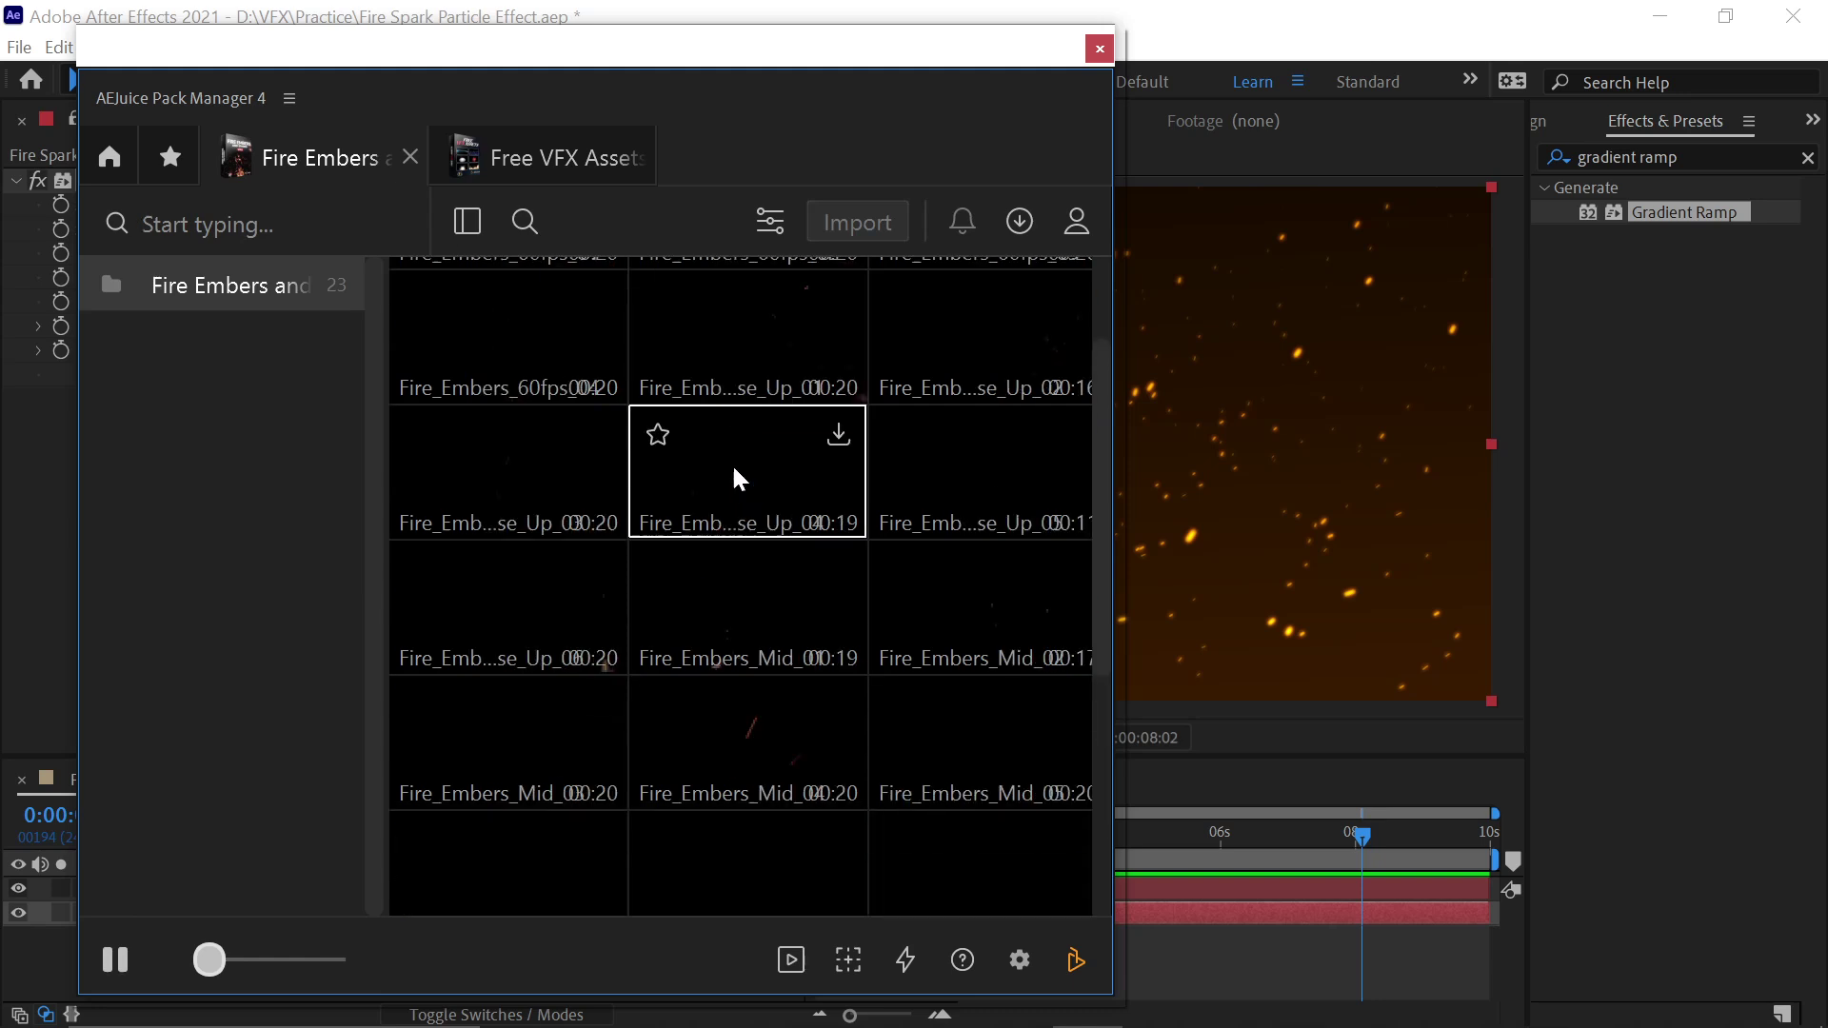
scroll(502, 359, "up", 3)
scroll(539, 530, "down", 6)
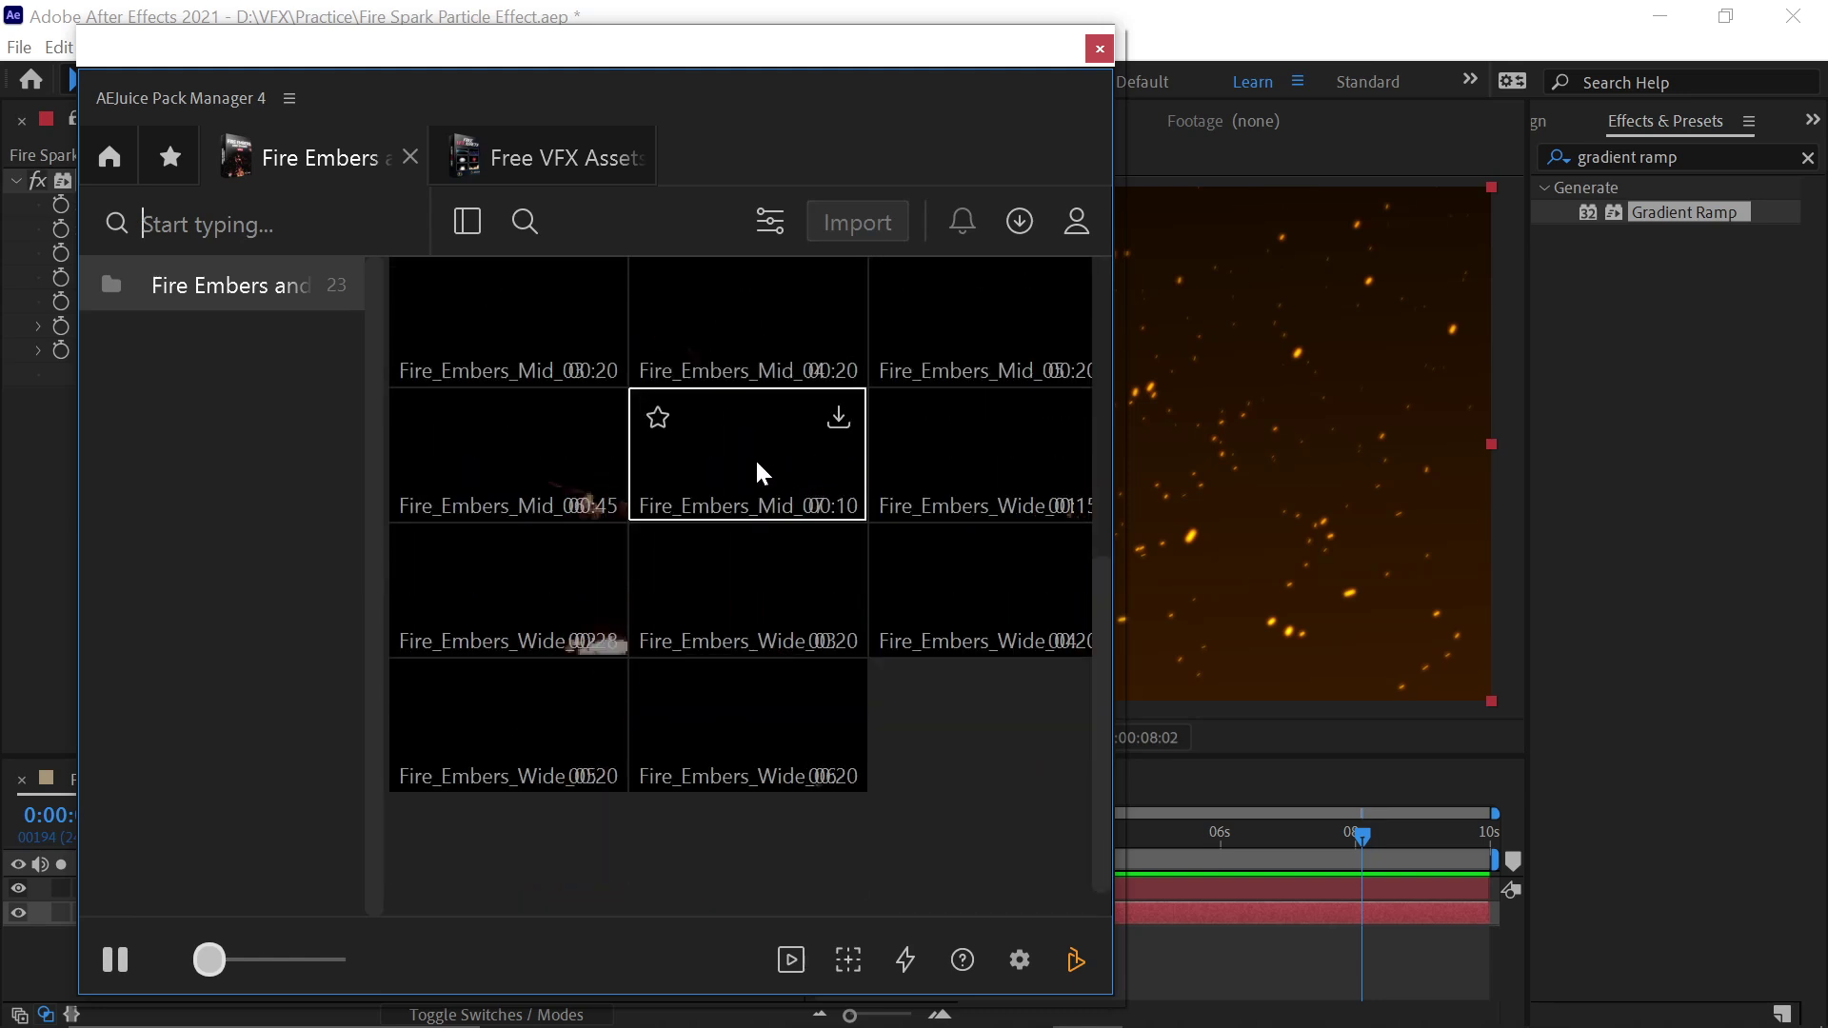
scroll(733, 722, "up", 5)
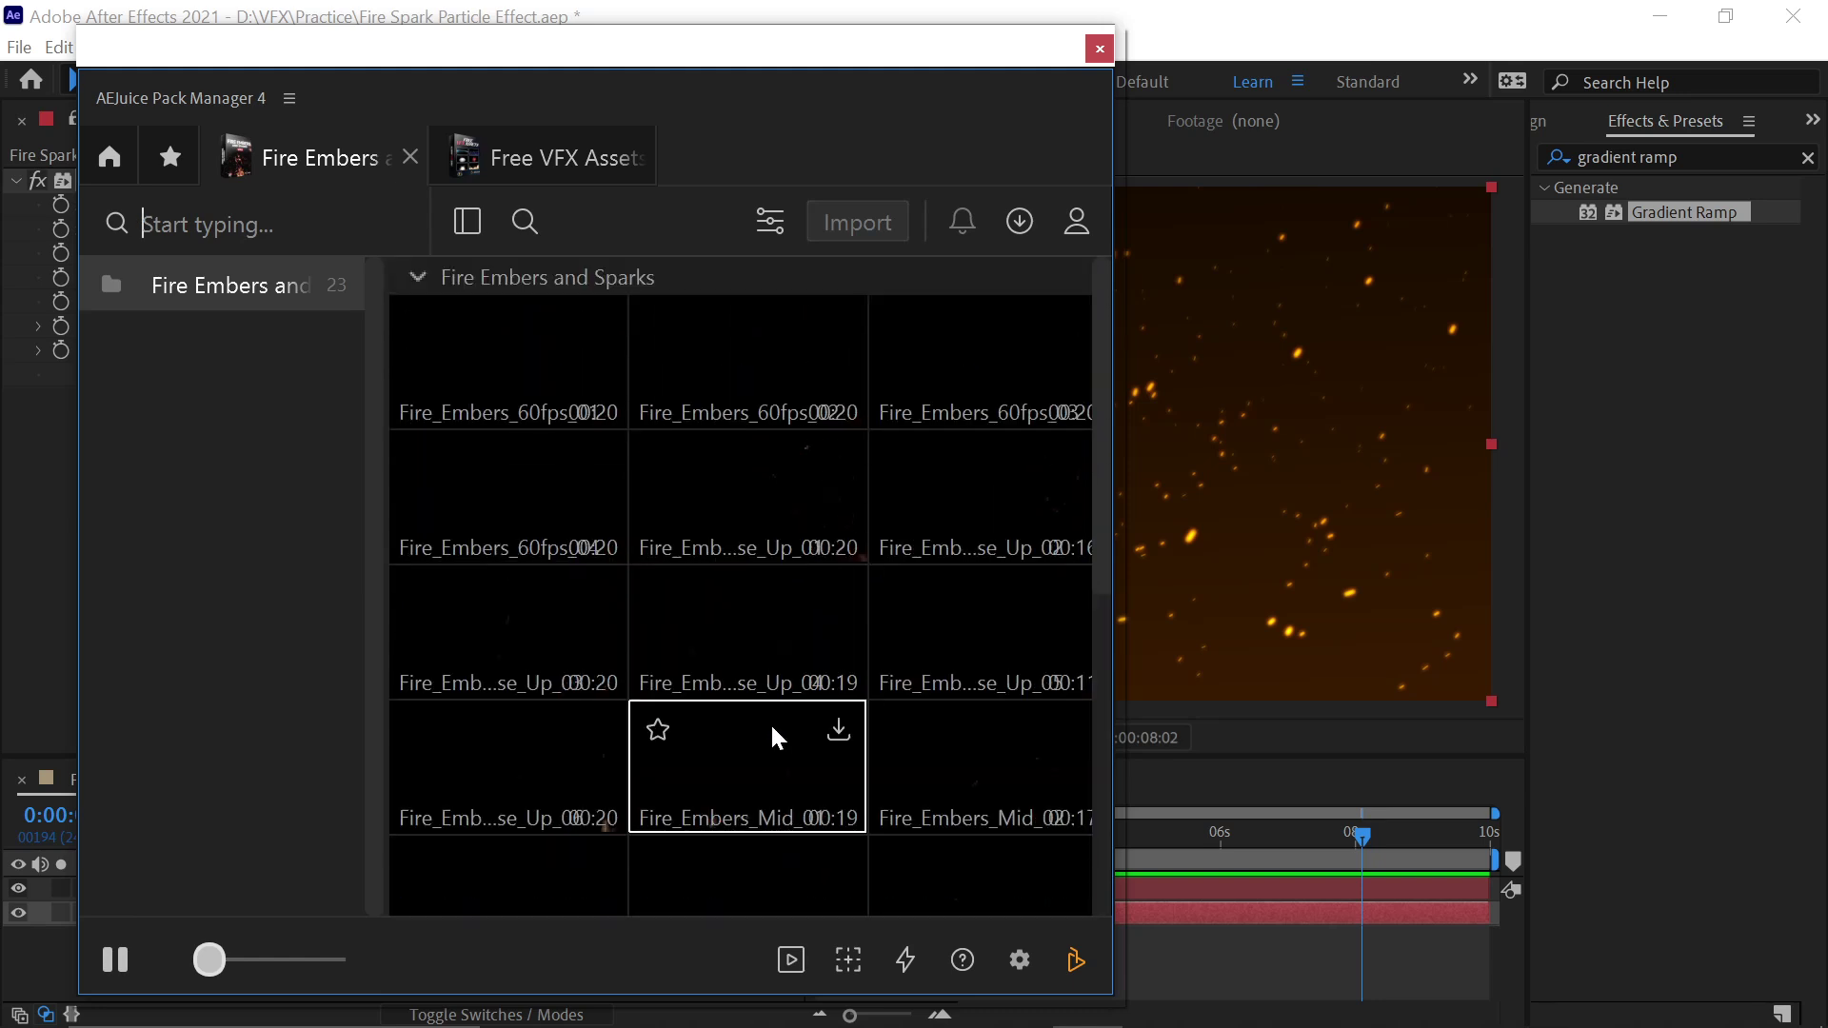
left_click(549, 476)
Close the AEJuice Pack Manager and turn off the Particles layer's visibility so only the embers show
left_click(1097, 55)
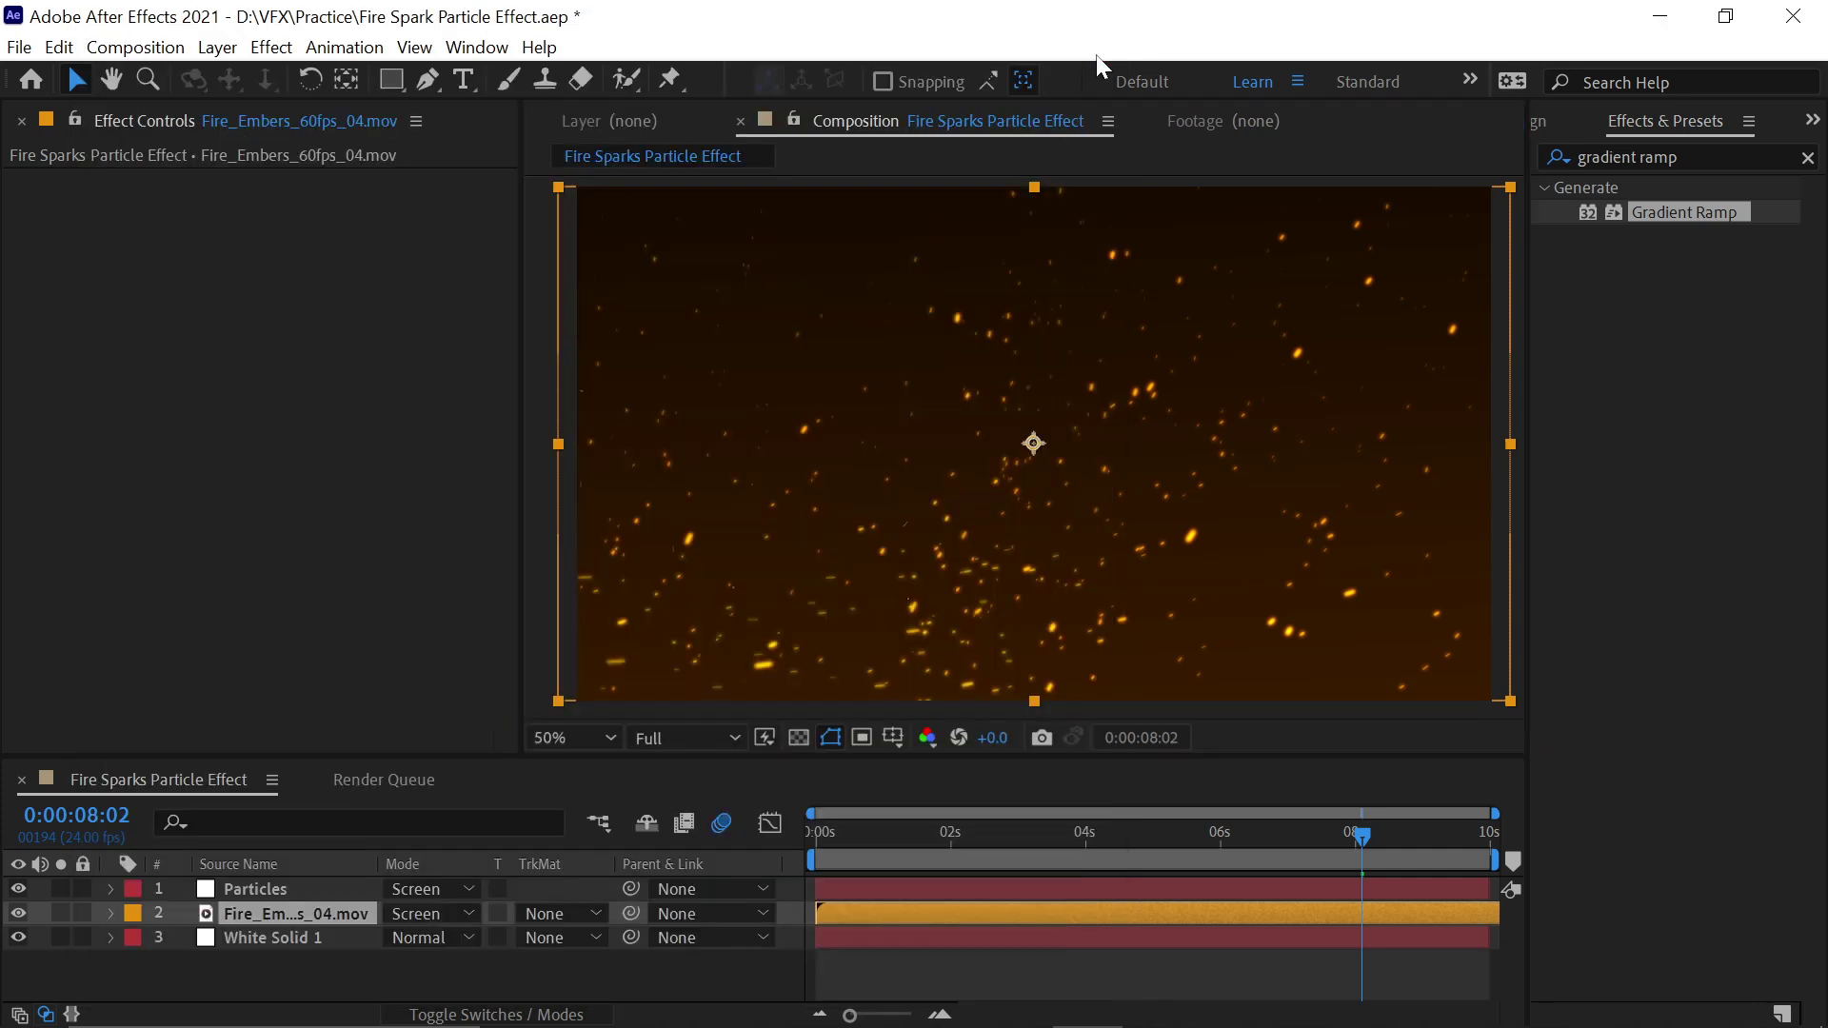
left_click(254, 893)
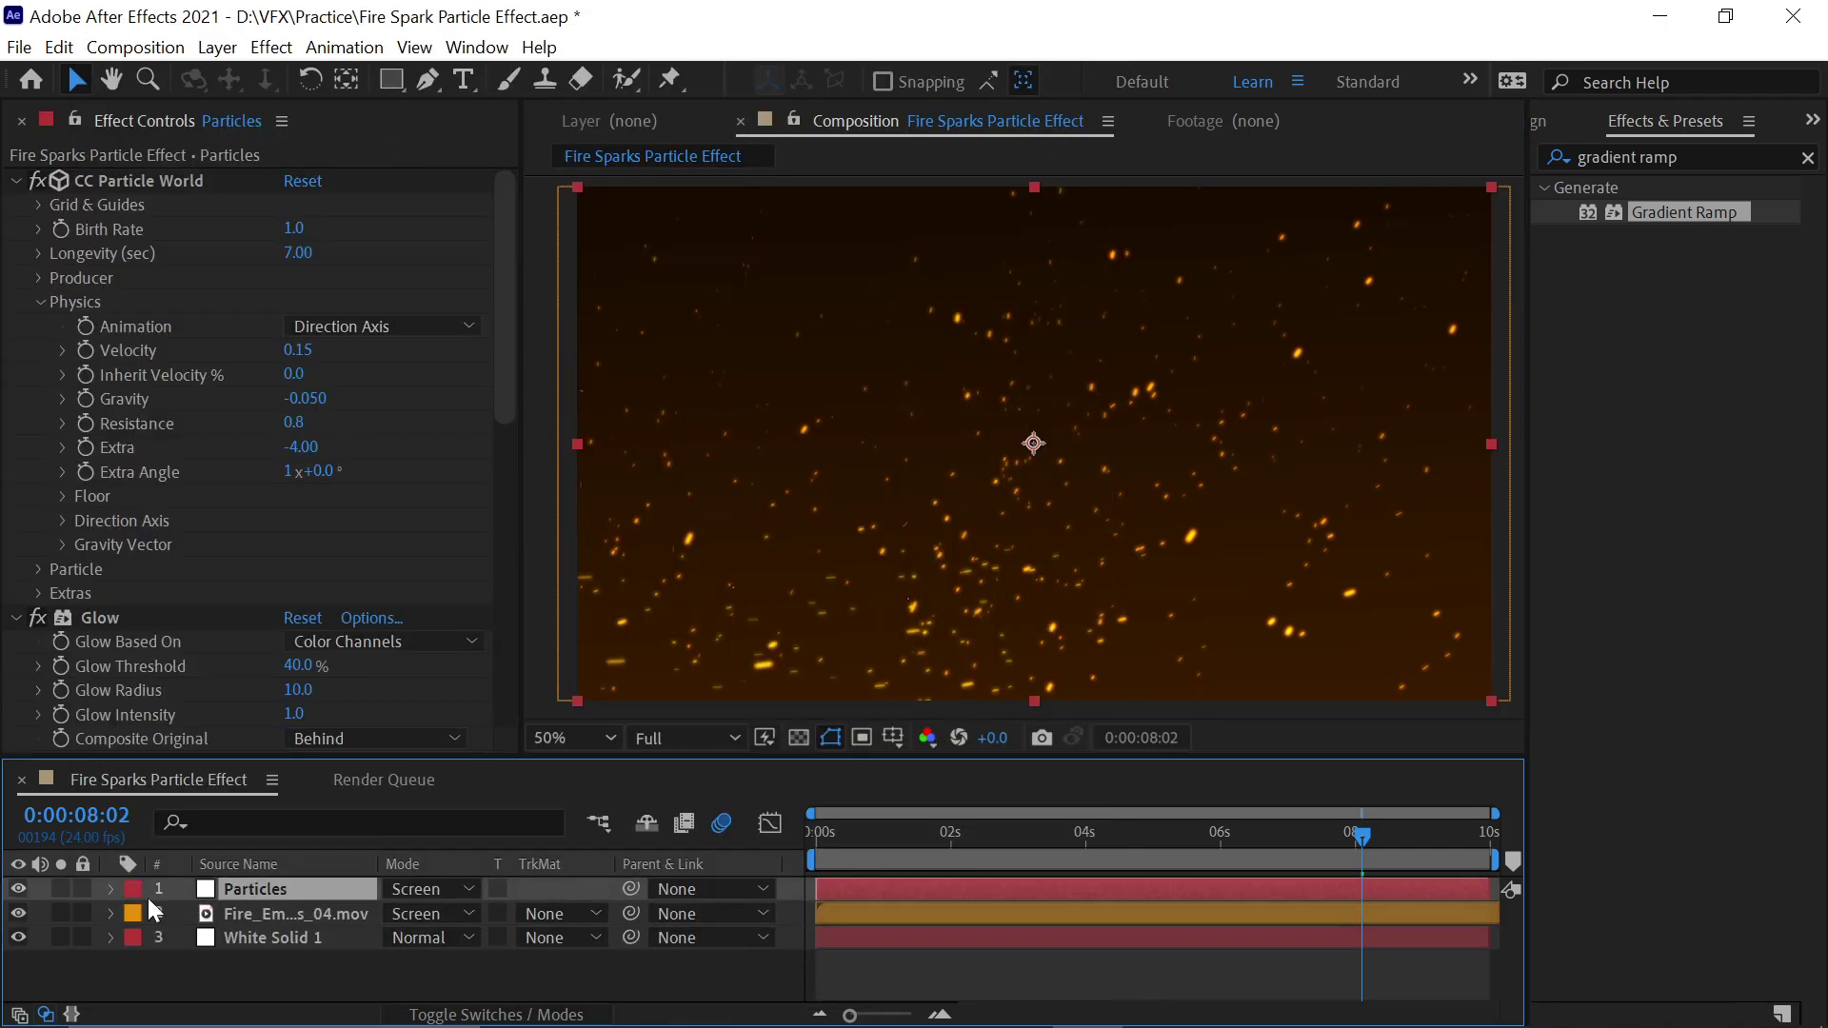
left_click(18, 889)
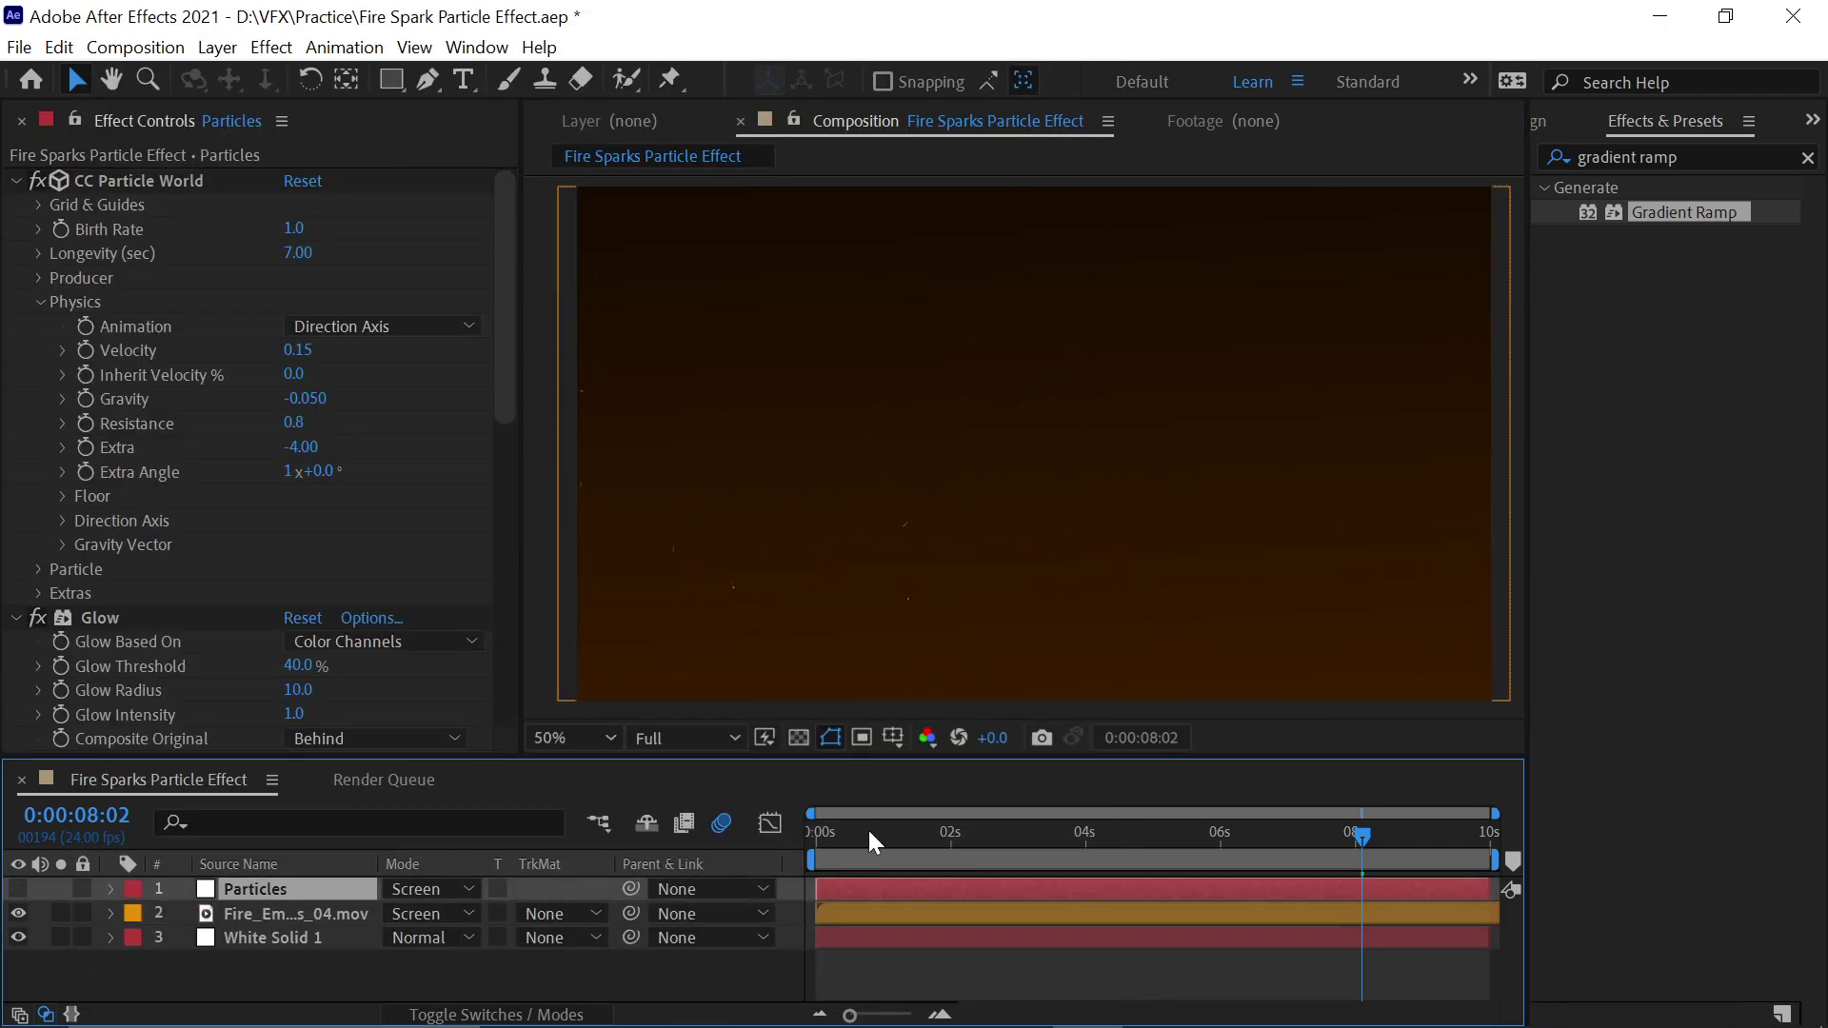